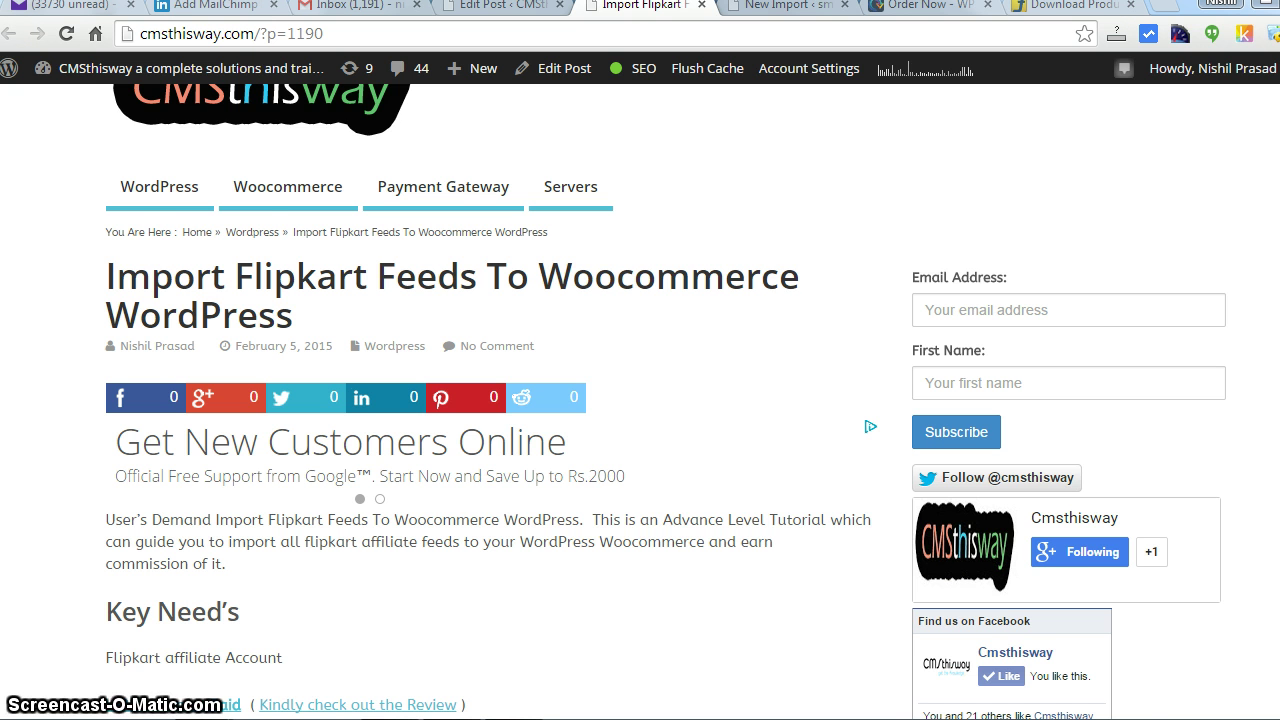
Step: Scroll through the tutorial post's Key Needs and Method sections
scroll(640, 400, down, 3)
scroll(640, 400, down, 3)
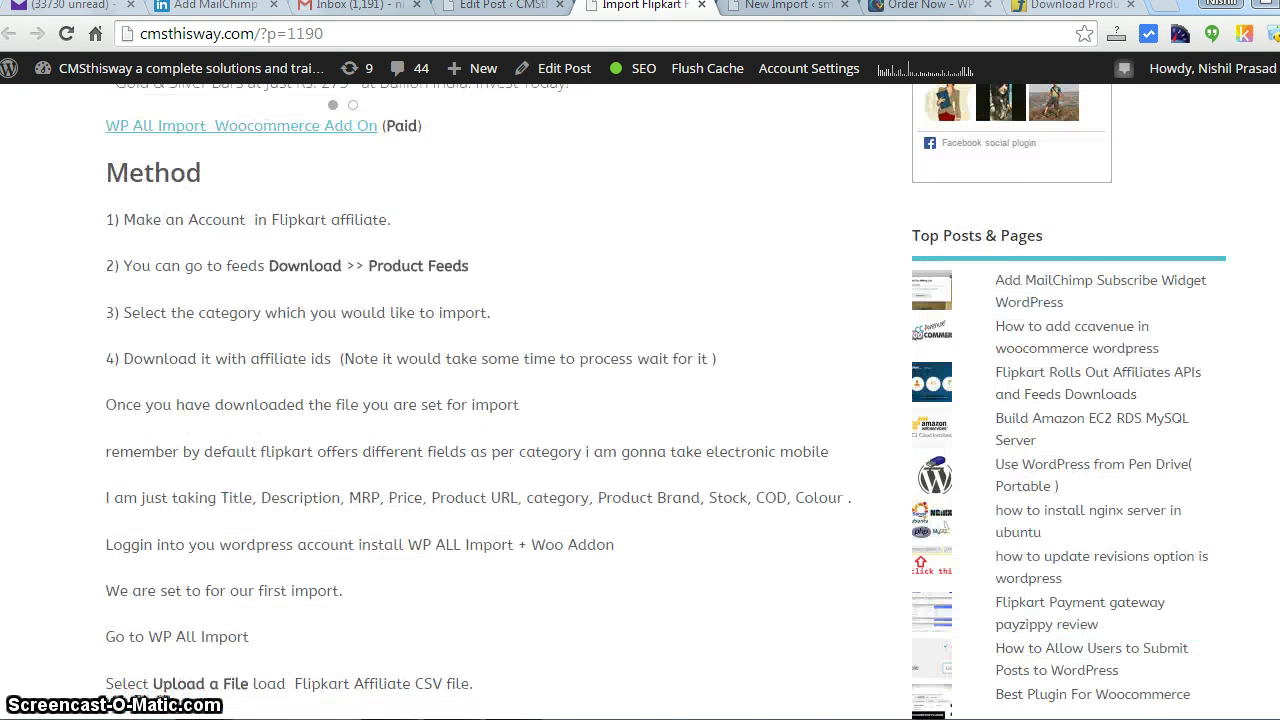
scroll(640, 400, up, 4)
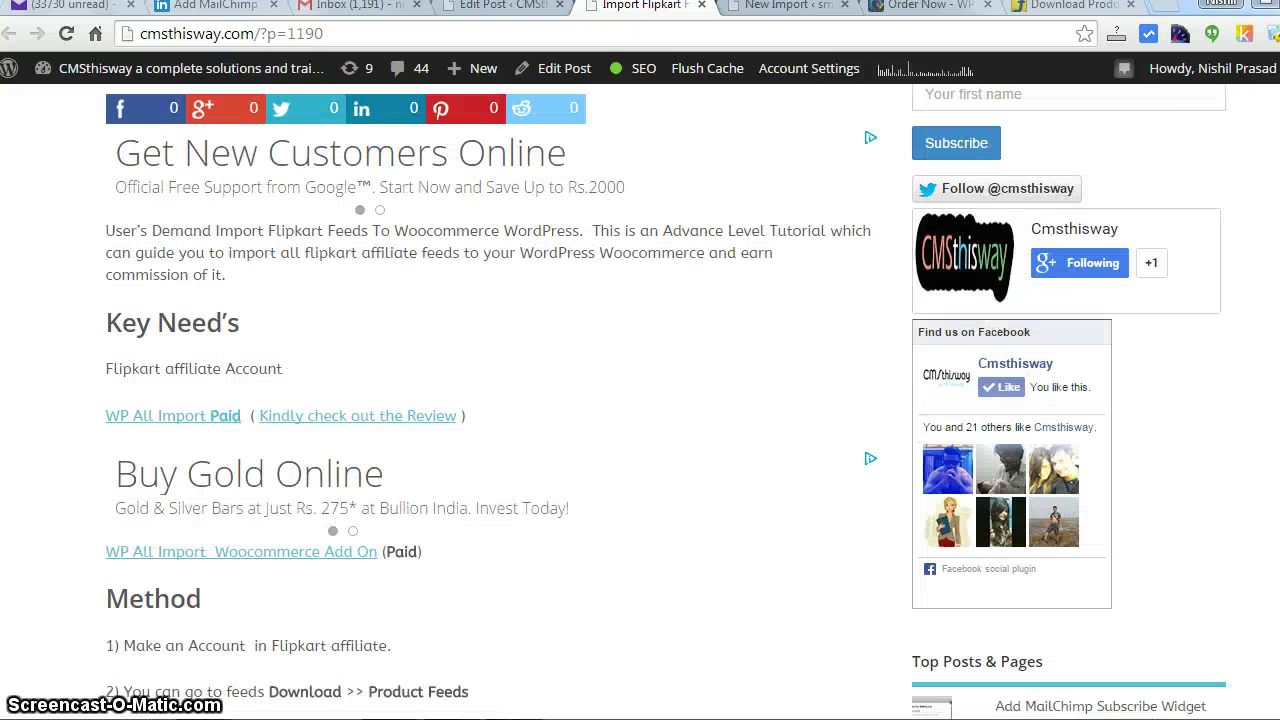
click(925, 5)
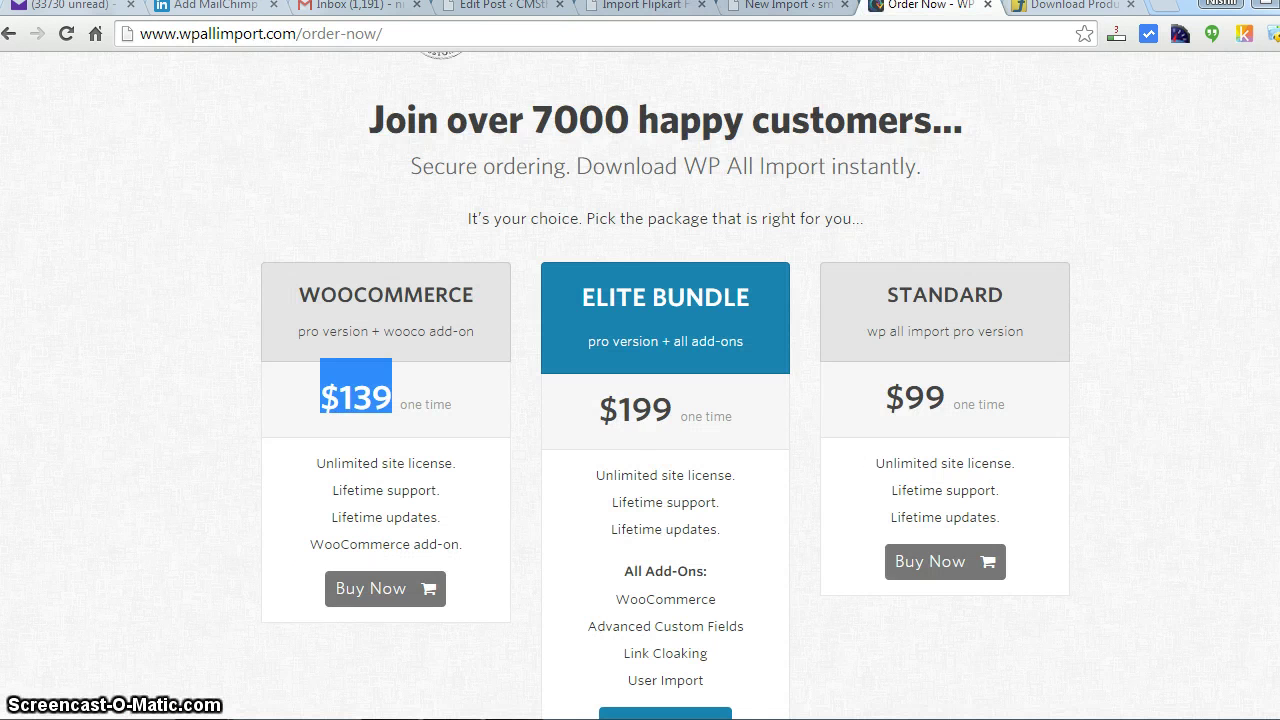
scroll(1255, 185, up, 1)
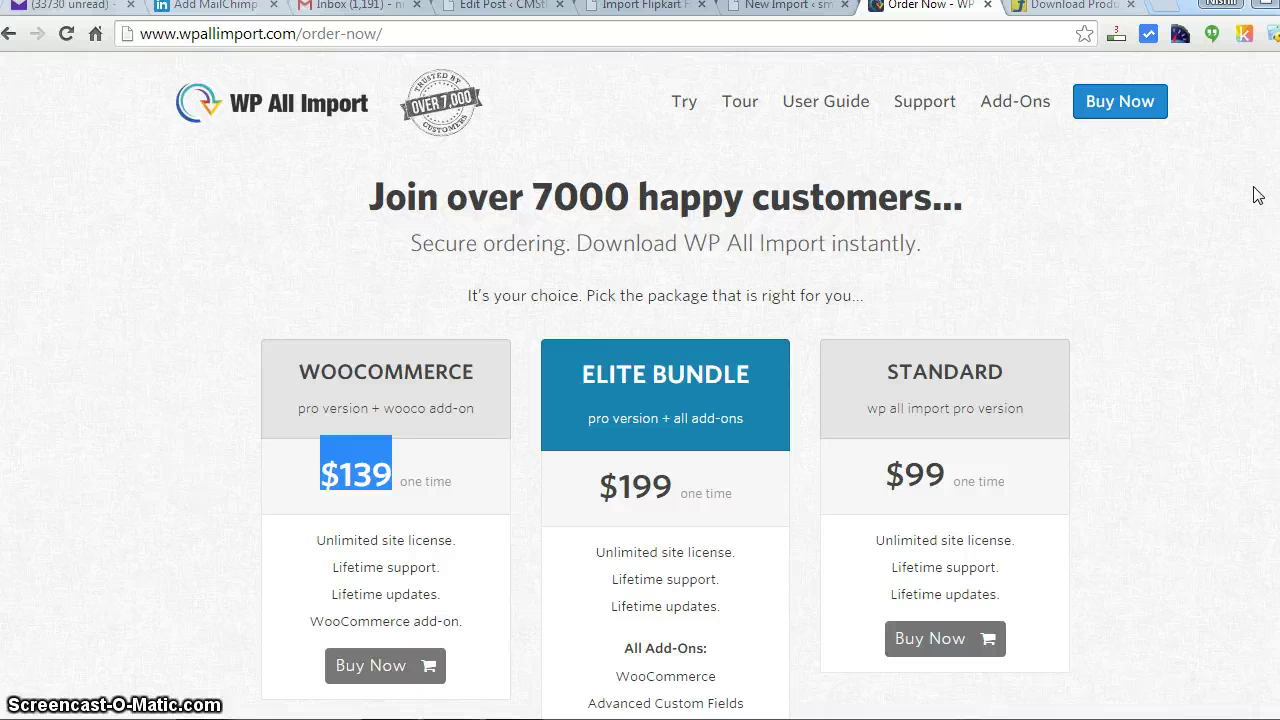
triple_click(361, 467)
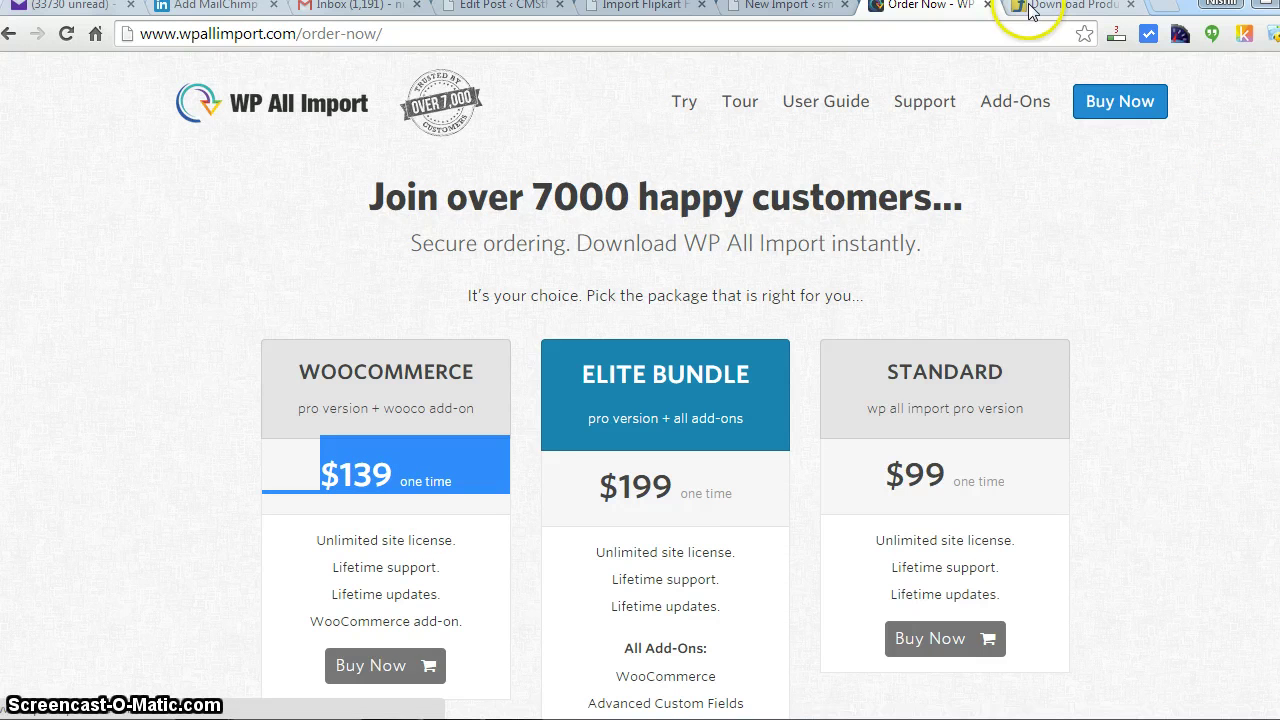
Step: Go to Flipkart Affiliate's Product Feeds page and select Mobiles as the feed category
click(1062, 6)
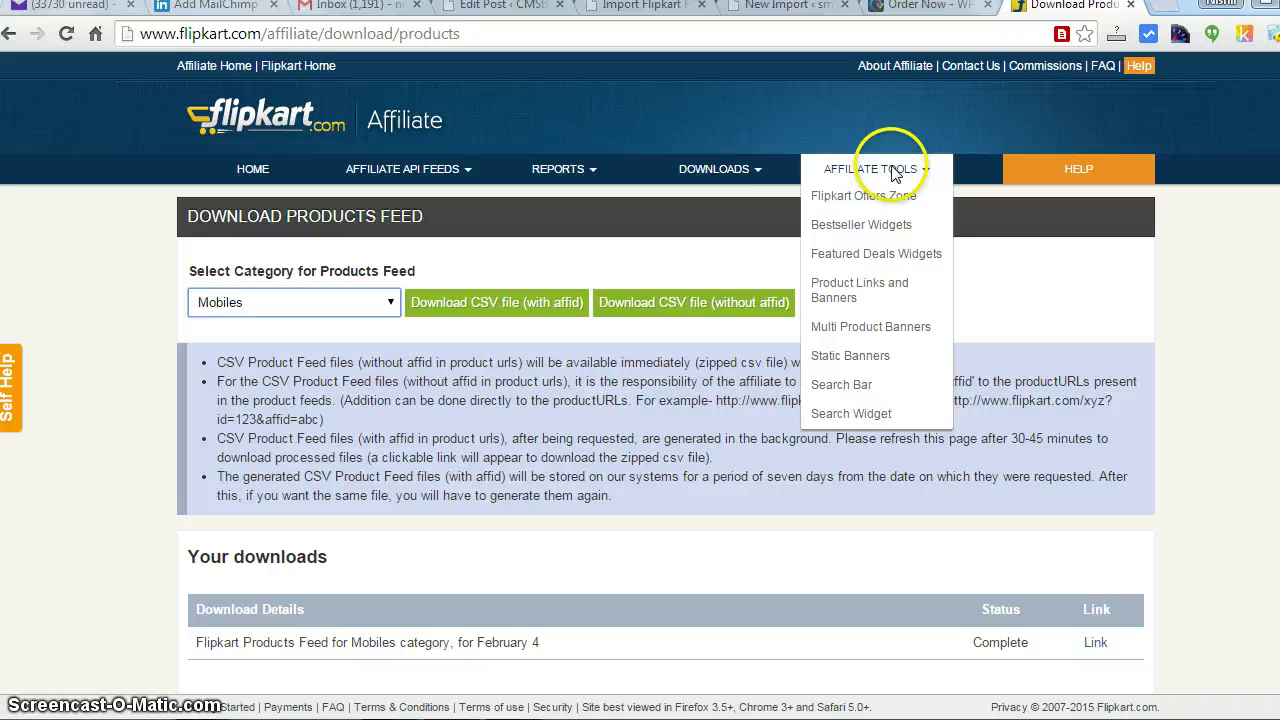
mouse_move(783, 176)
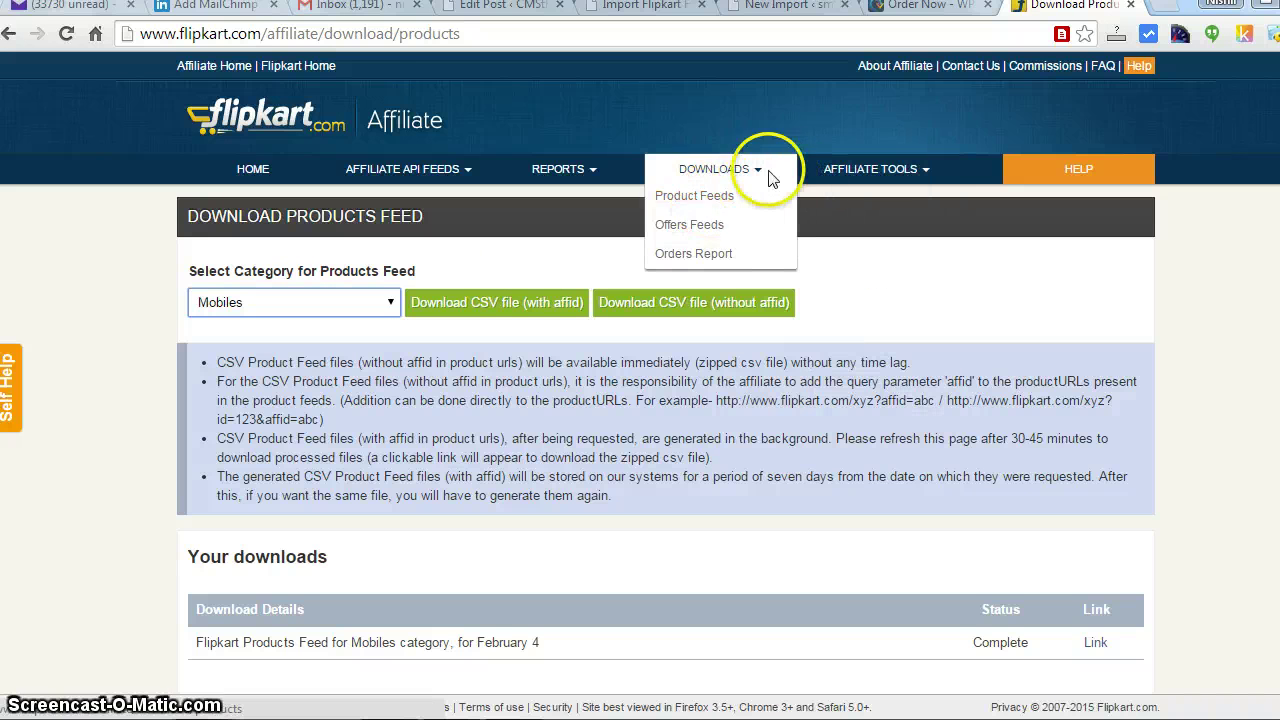
click(717, 200)
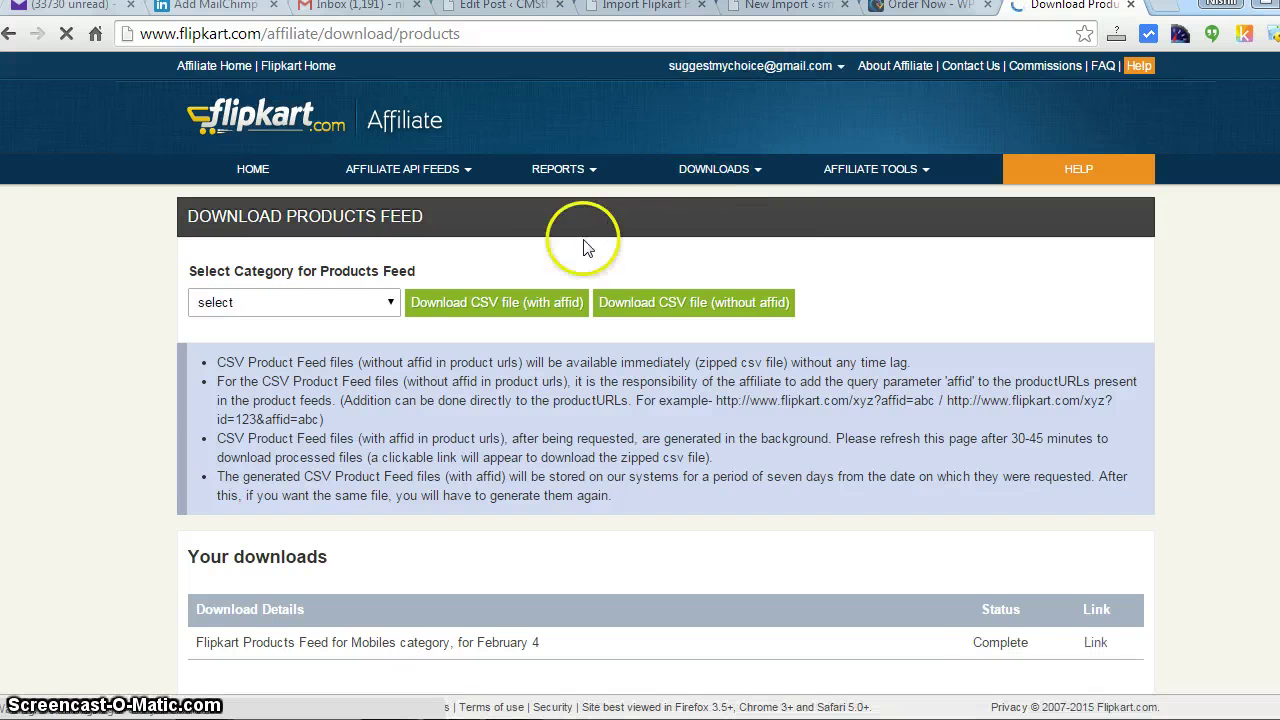
click(333, 303)
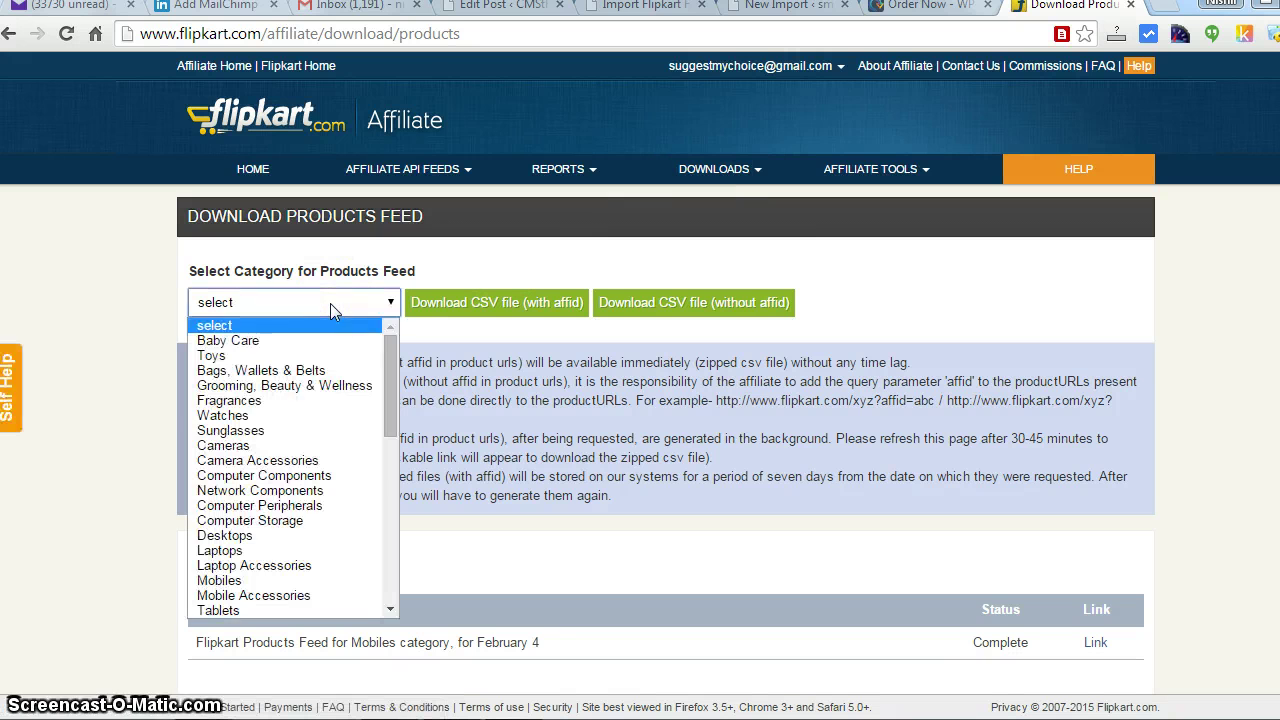
drag(388, 355, 388, 398)
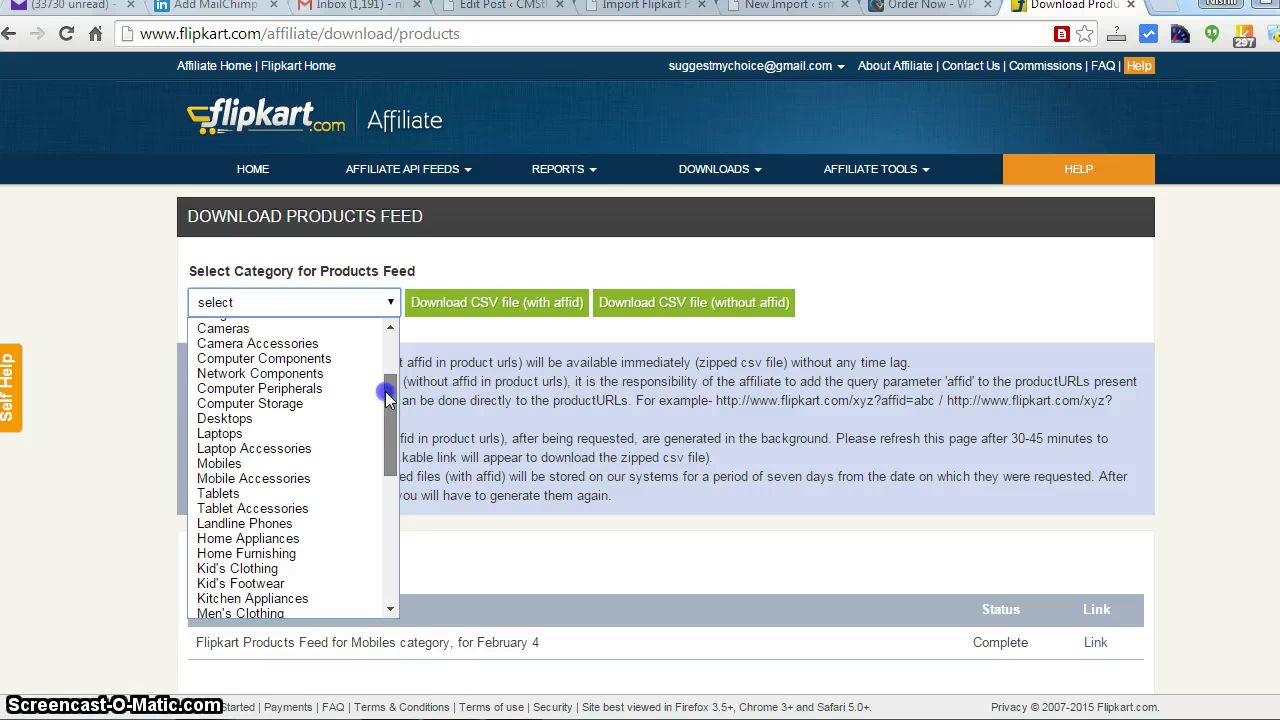
click(260, 460)
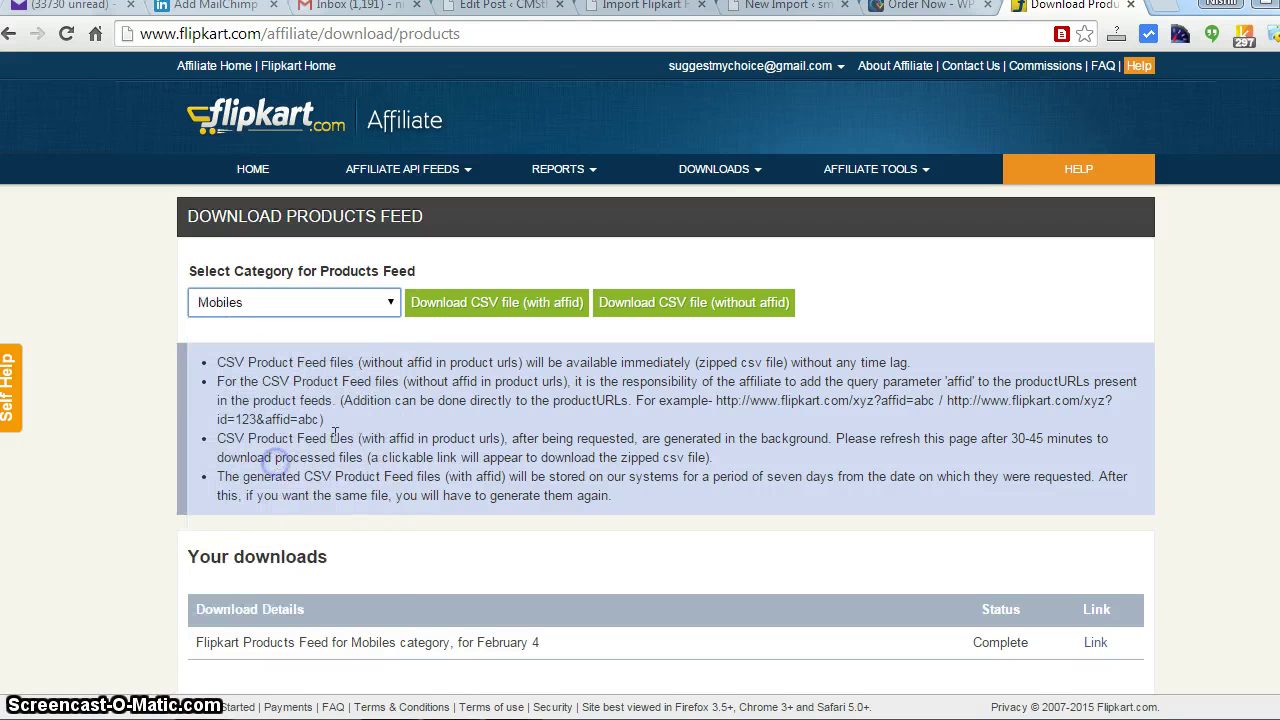
click(411, 394)
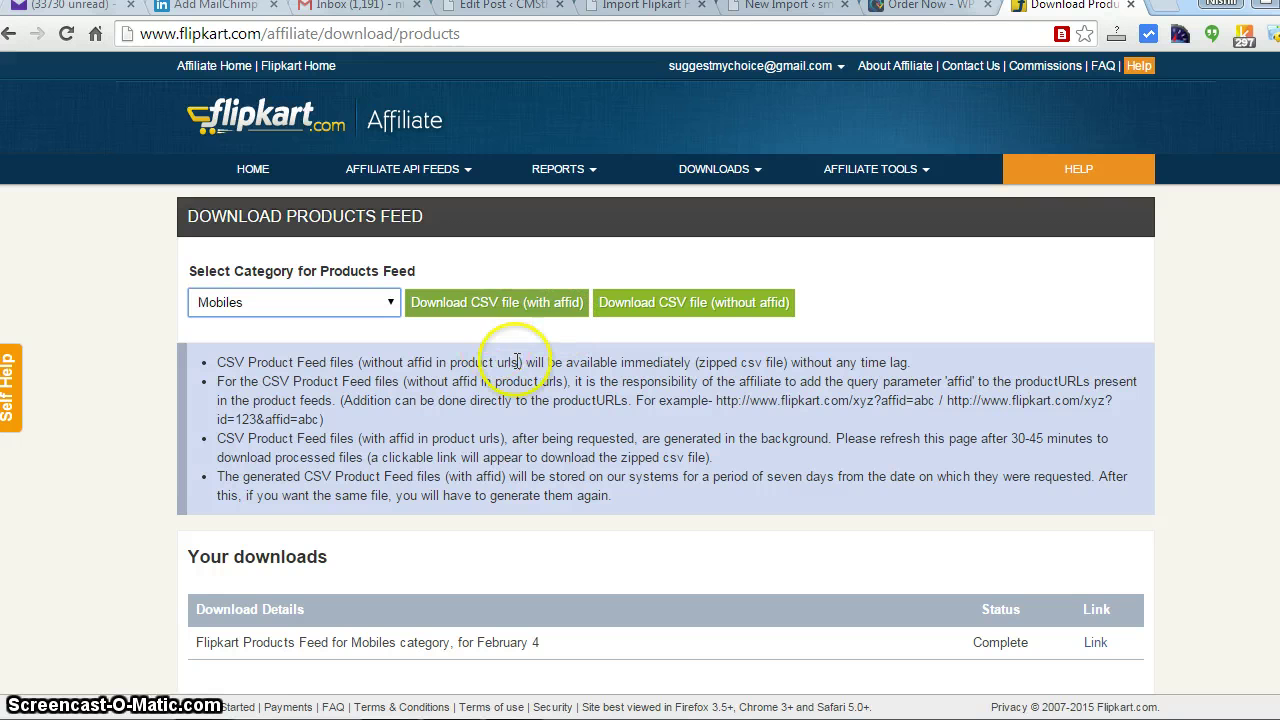
Step: Request the Mobiles CSV feed with and without affiliate ids, then return to WordPress's new import page
click(500, 318)
click(716, 318)
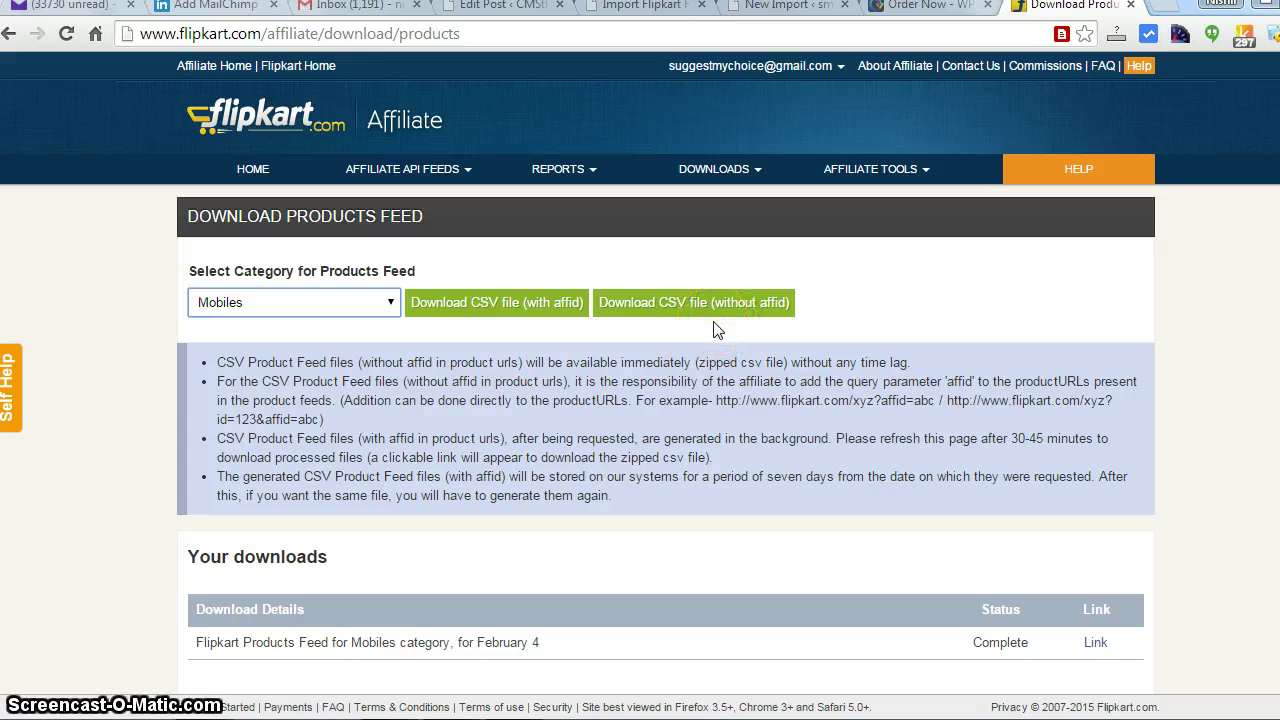
click(552, 308)
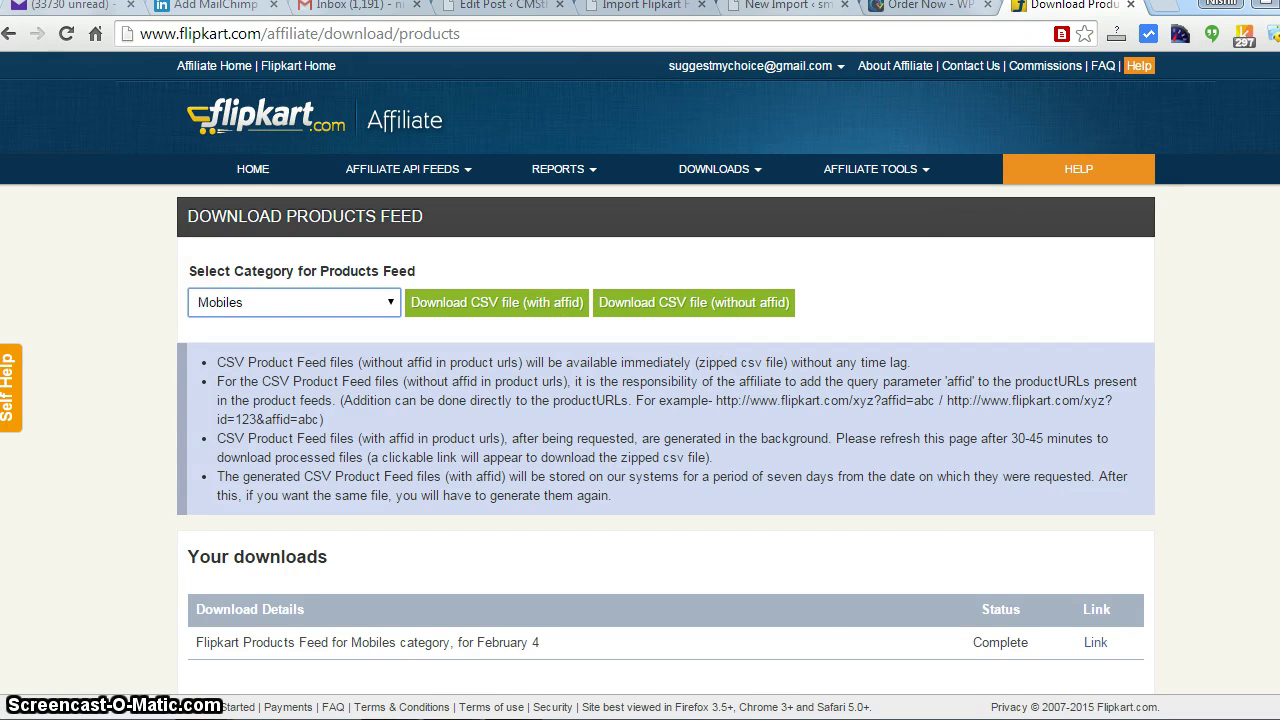
click(785, 6)
key(ctrl+shift+Tab)
key(ctrl+Tab)
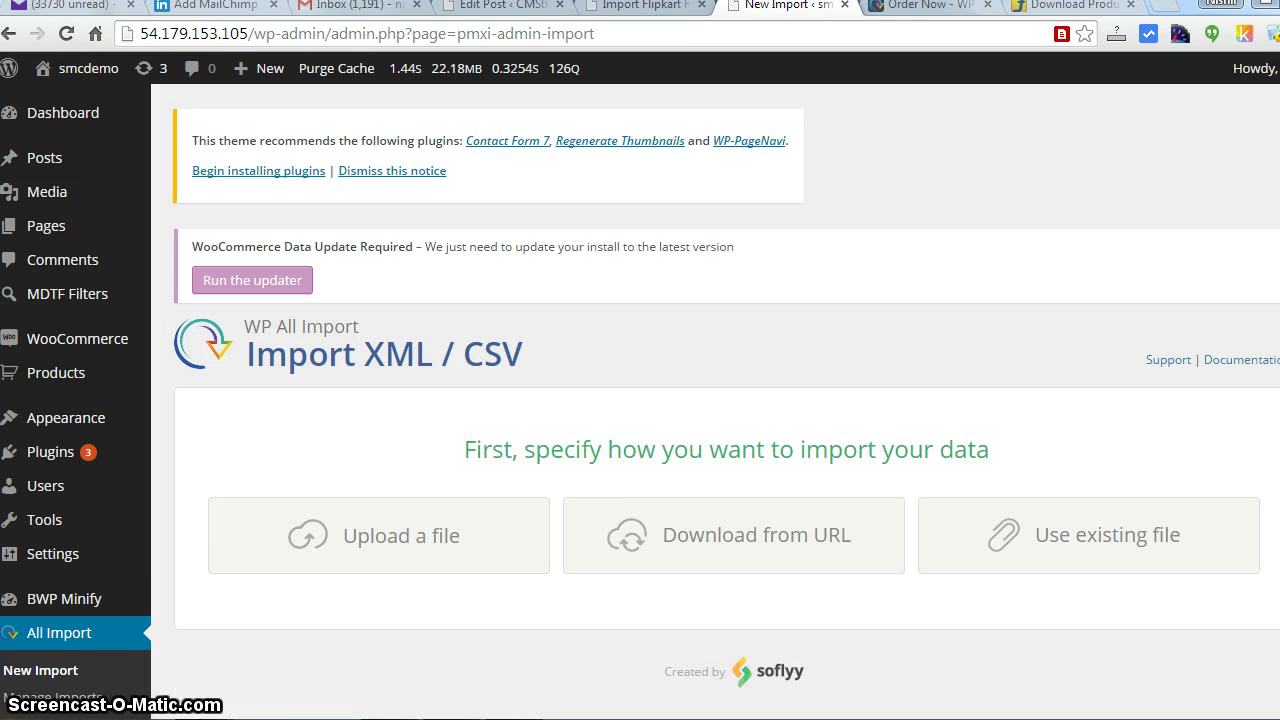
Step: Try importing from a web address, then switch to uploading a file from the computer
scroll(715, 400, down, 1)
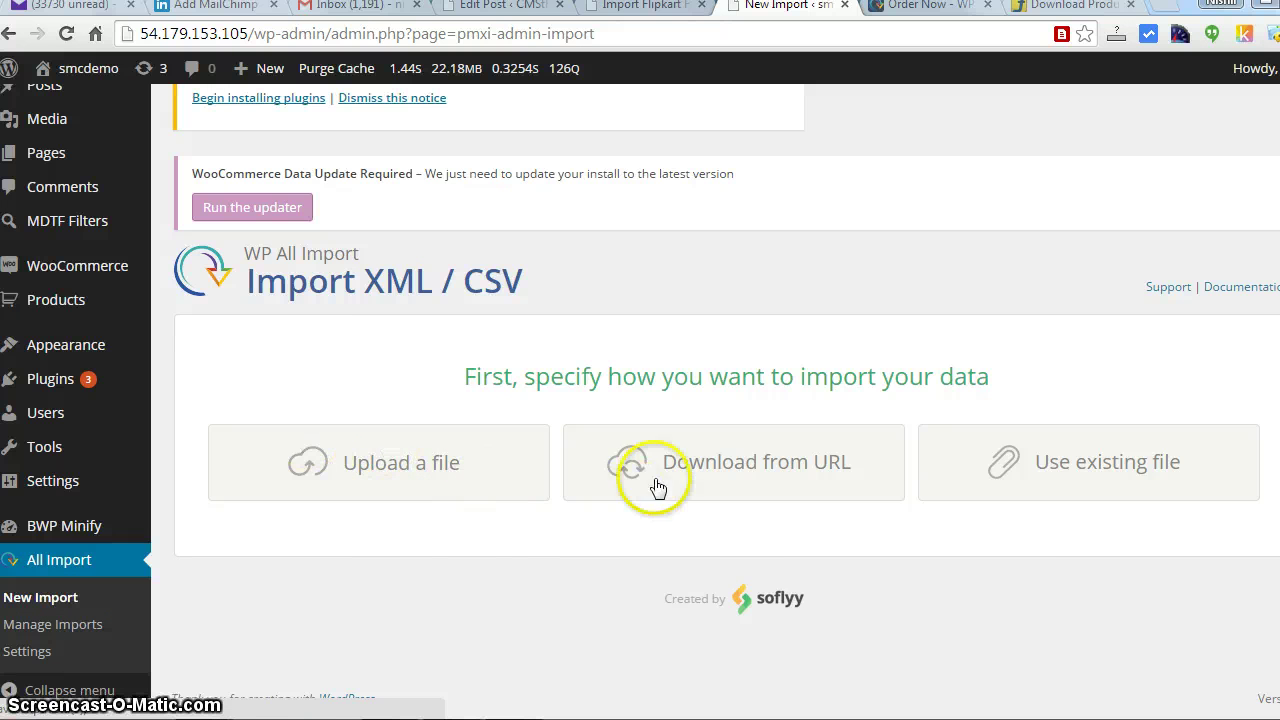
click(780, 486)
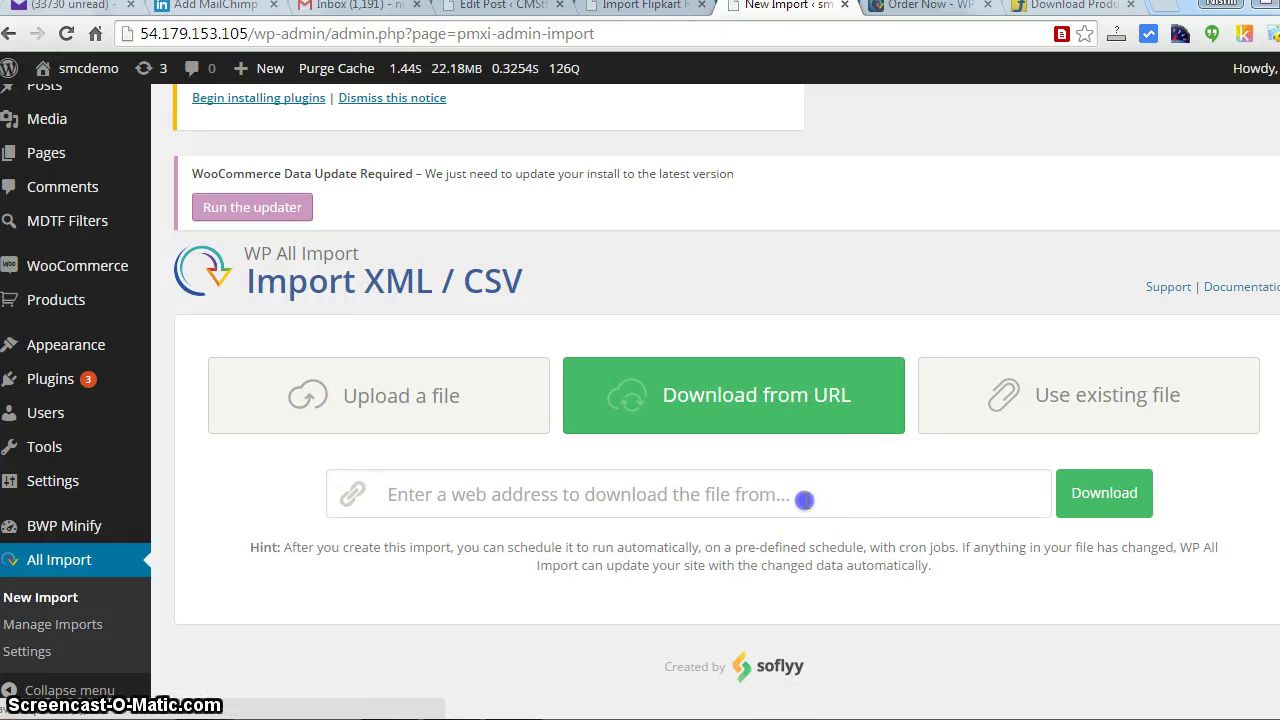
click(805, 500)
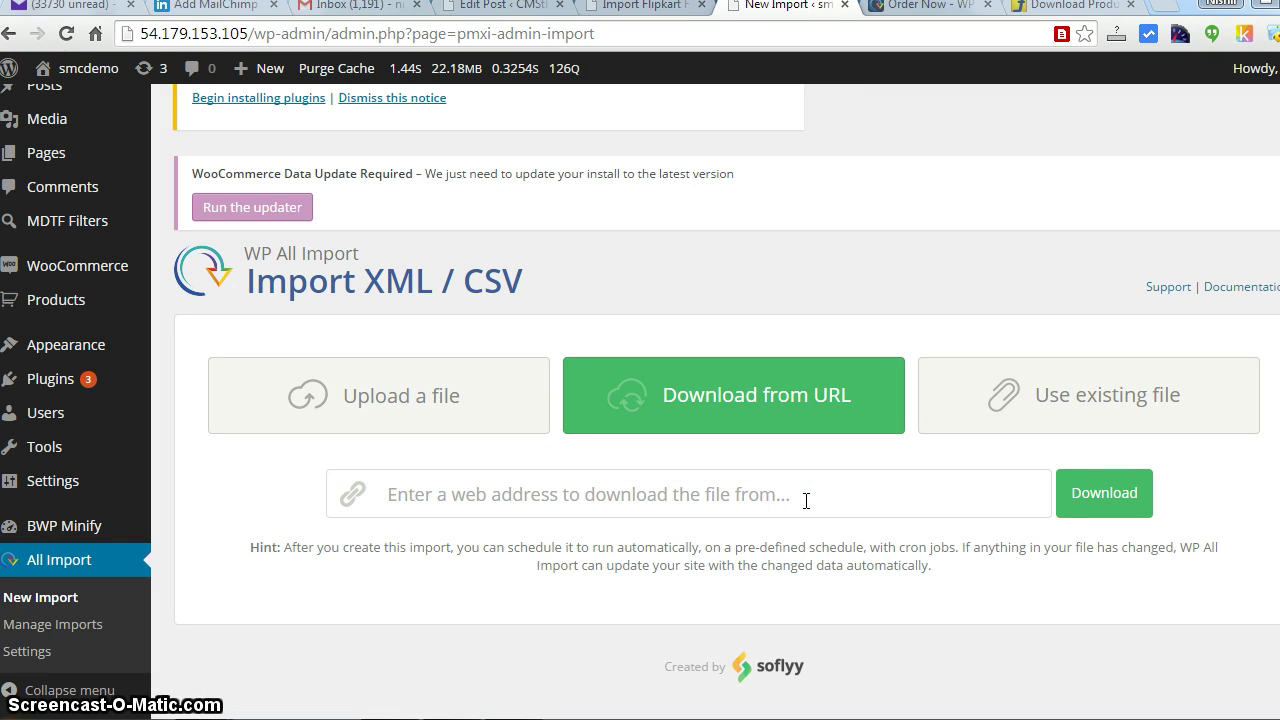
click(1120, 495)
click(1100, 420)
click(437, 406)
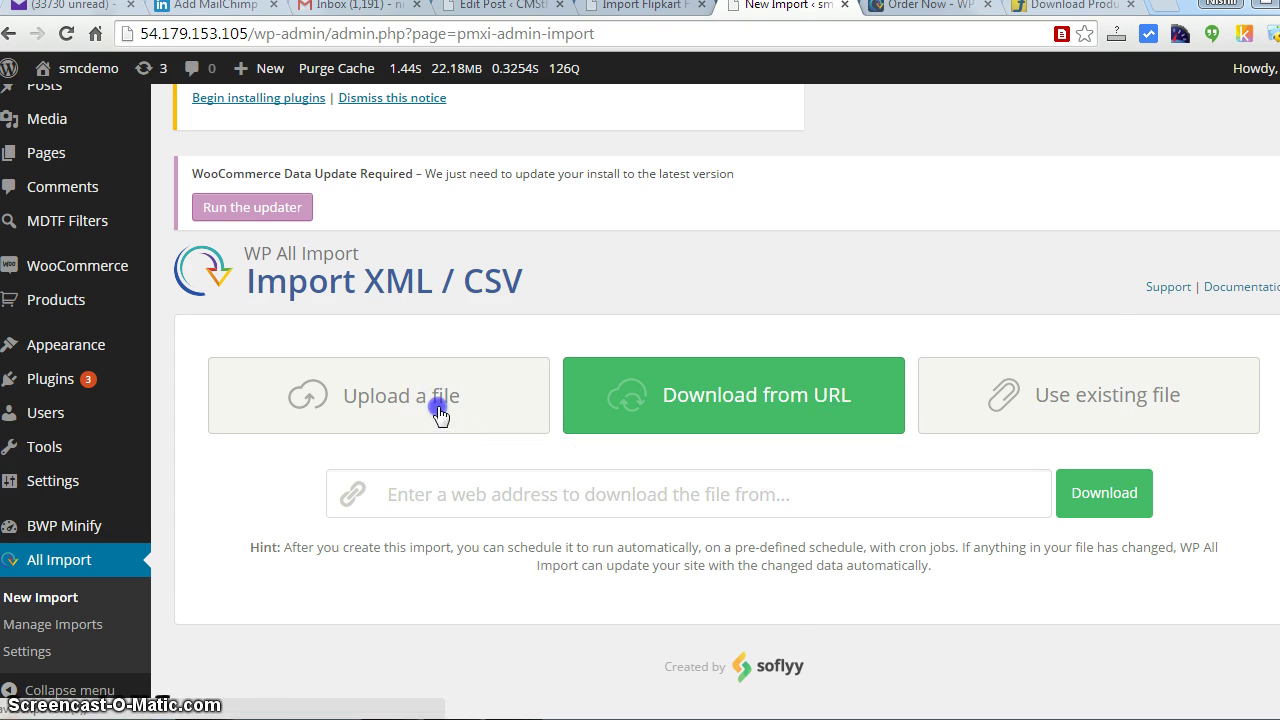
Step: Upload cmsthisway.csv and choose WooCommerce Products as the item type to create
click(773, 410)
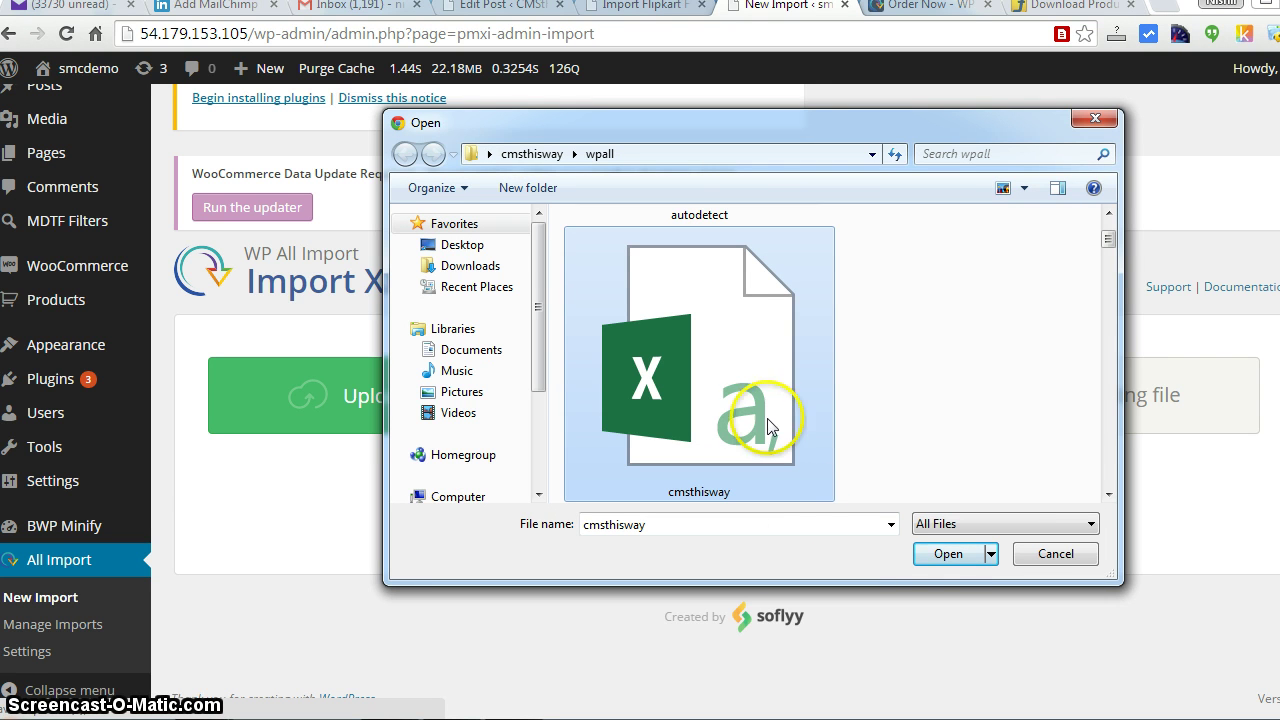
click(940, 554)
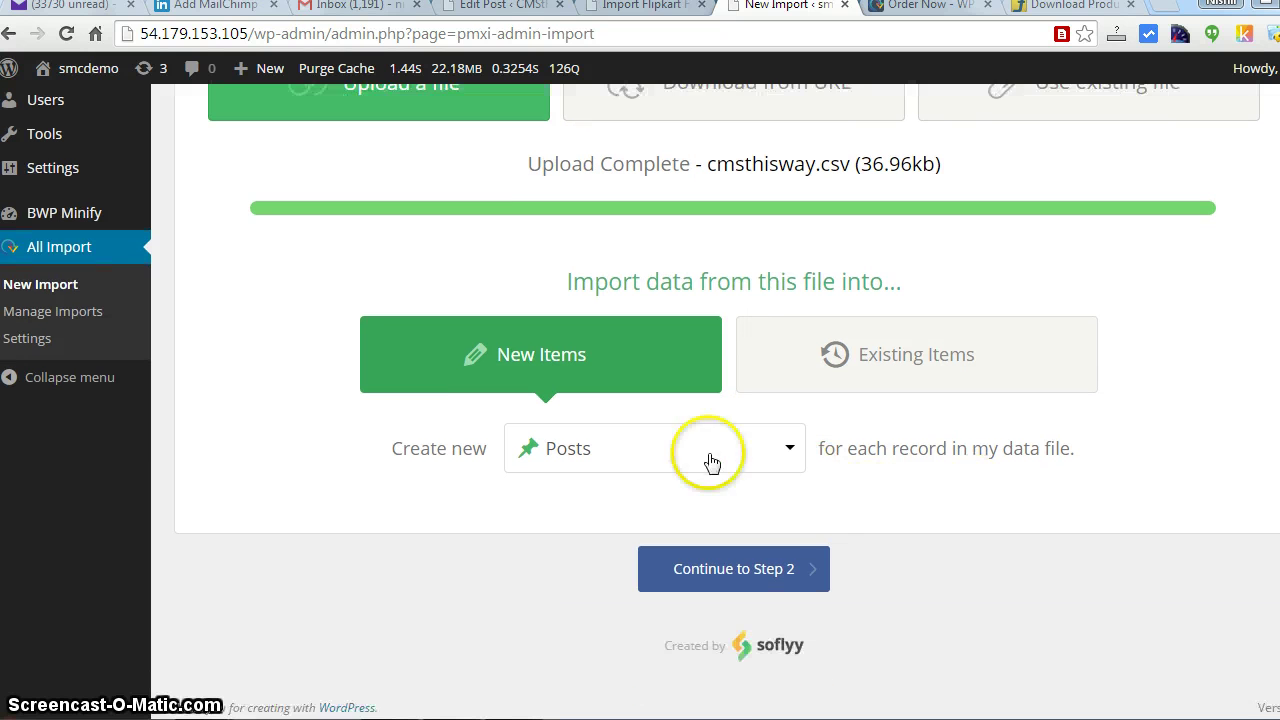
click(679, 452)
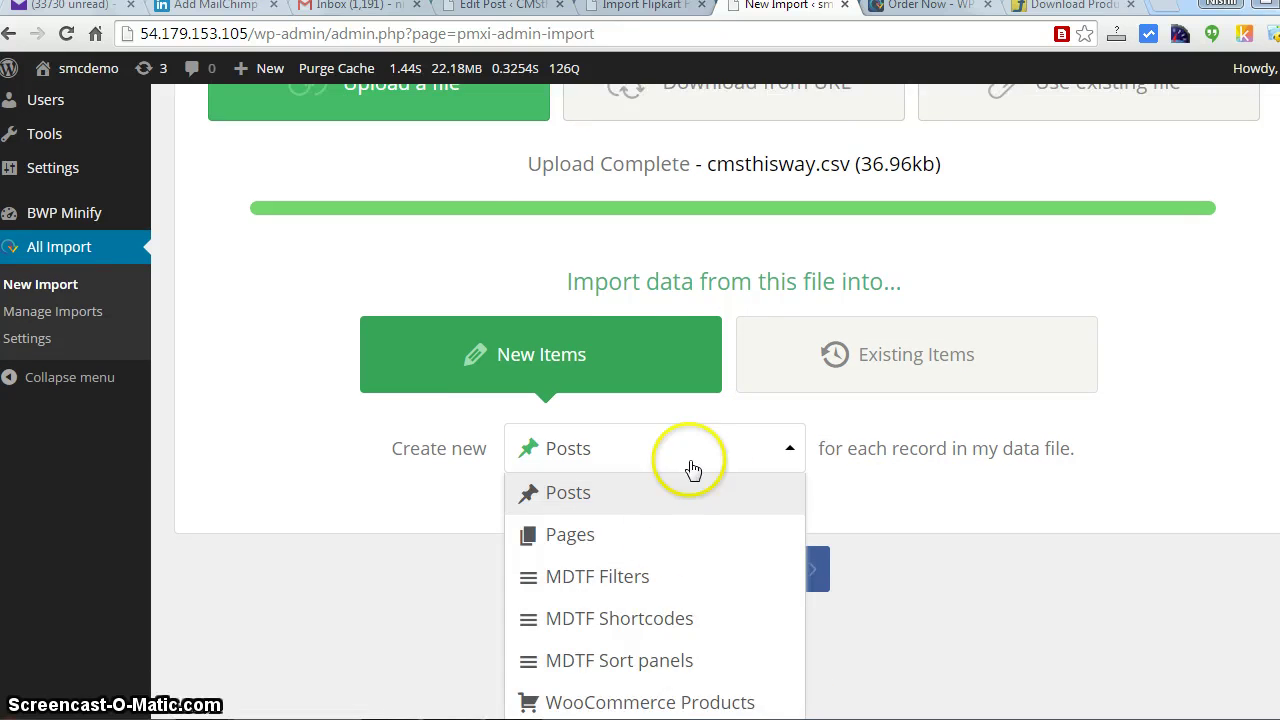
scroll(640, 400, down, 2)
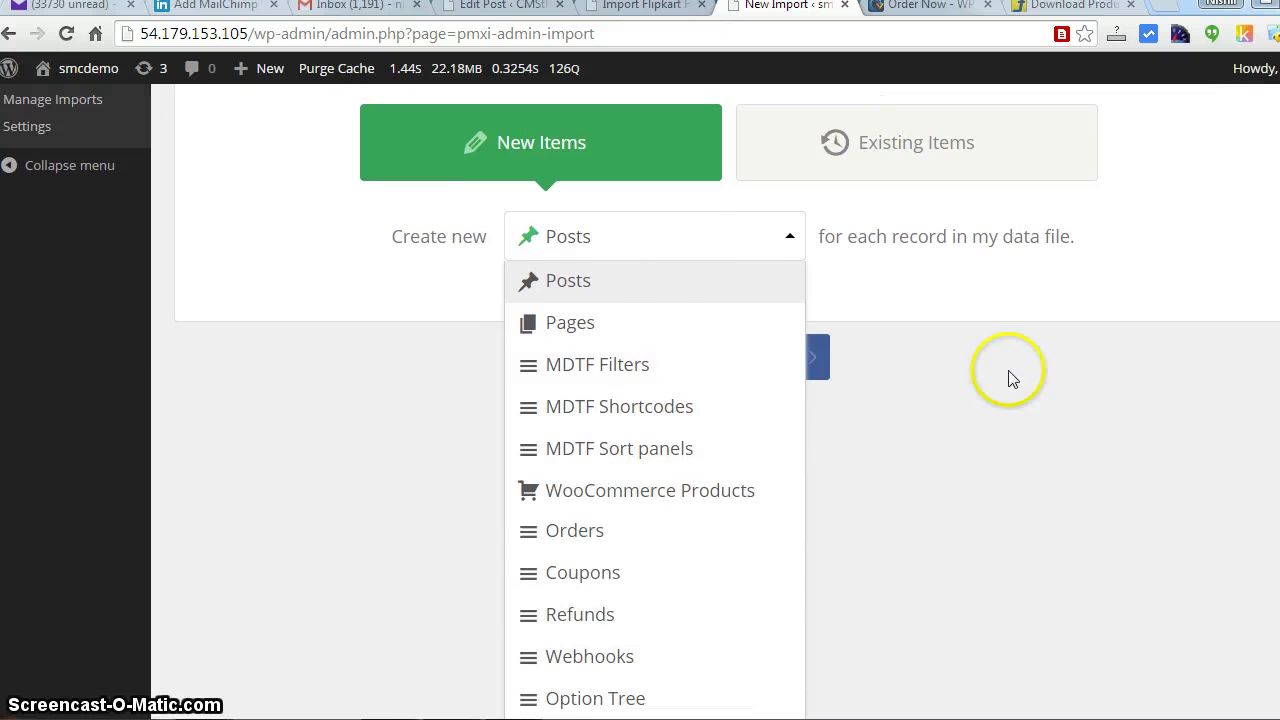
click(600, 490)
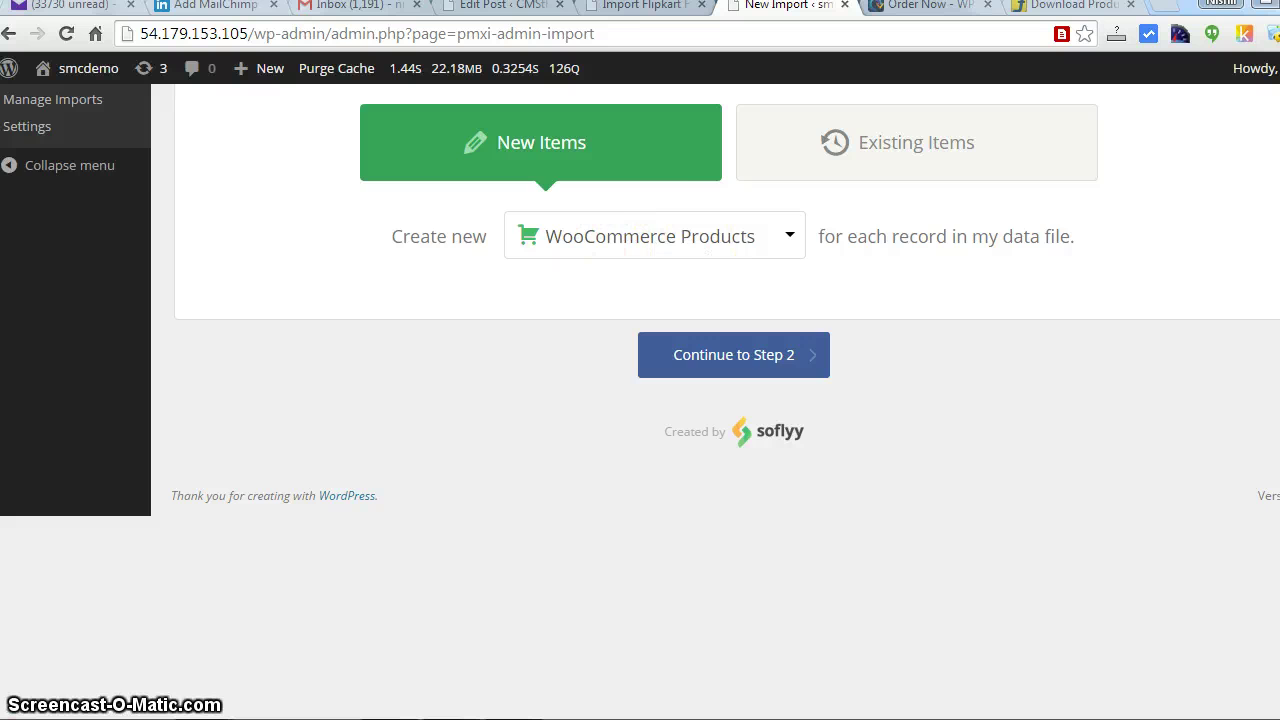
scroll(1205, 462, up, 2)
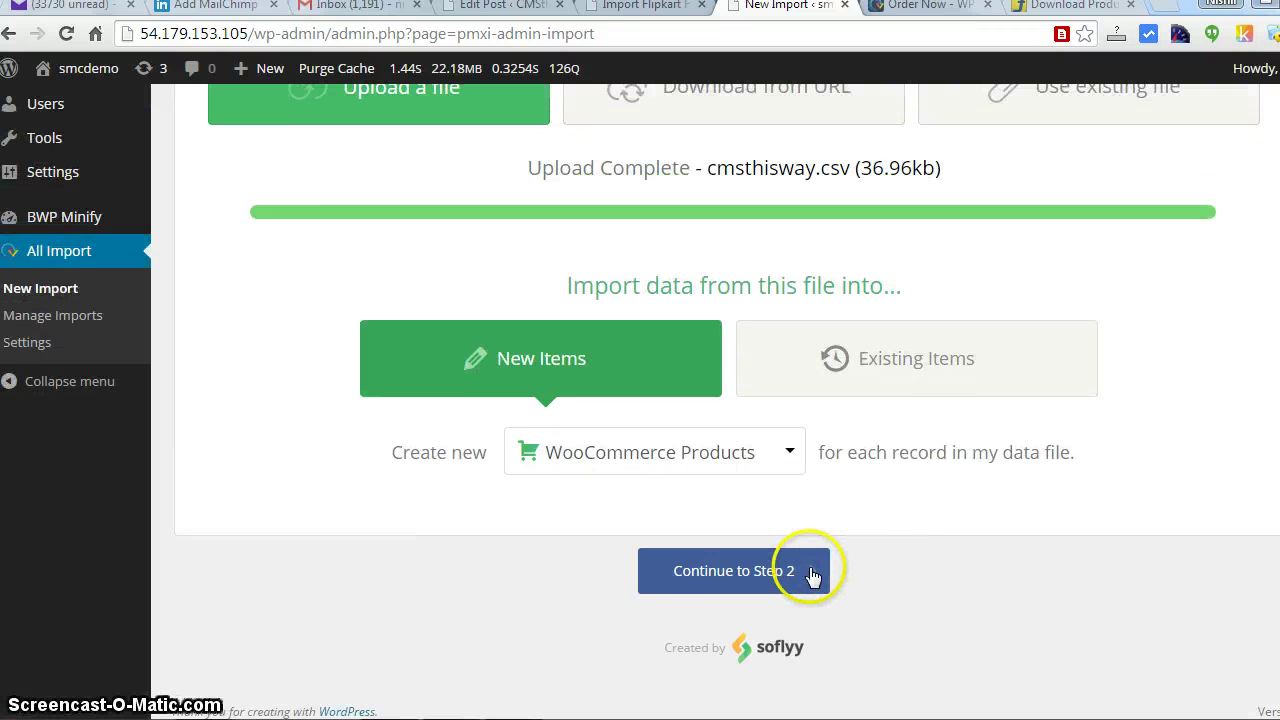
Step: Continue to Step 2, preview record 6 (Samsung E2152), then continue to Step 3
click(812, 576)
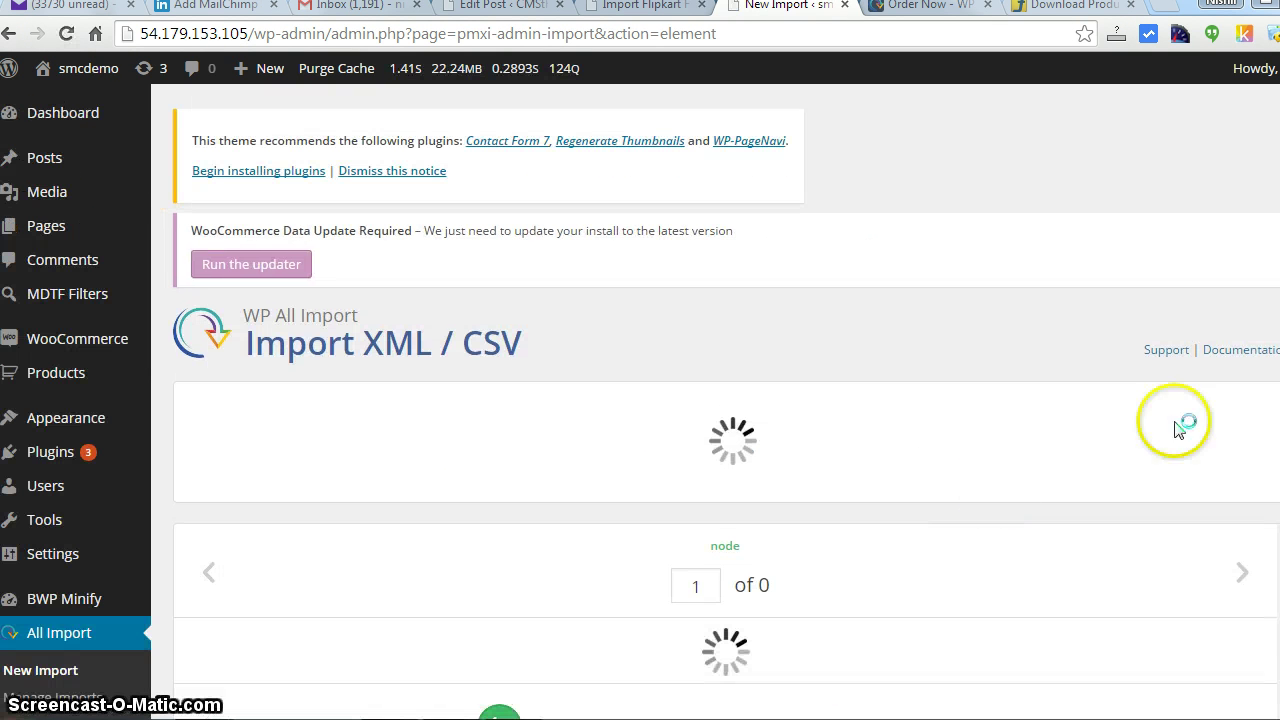
scroll(550, 335, down, 3)
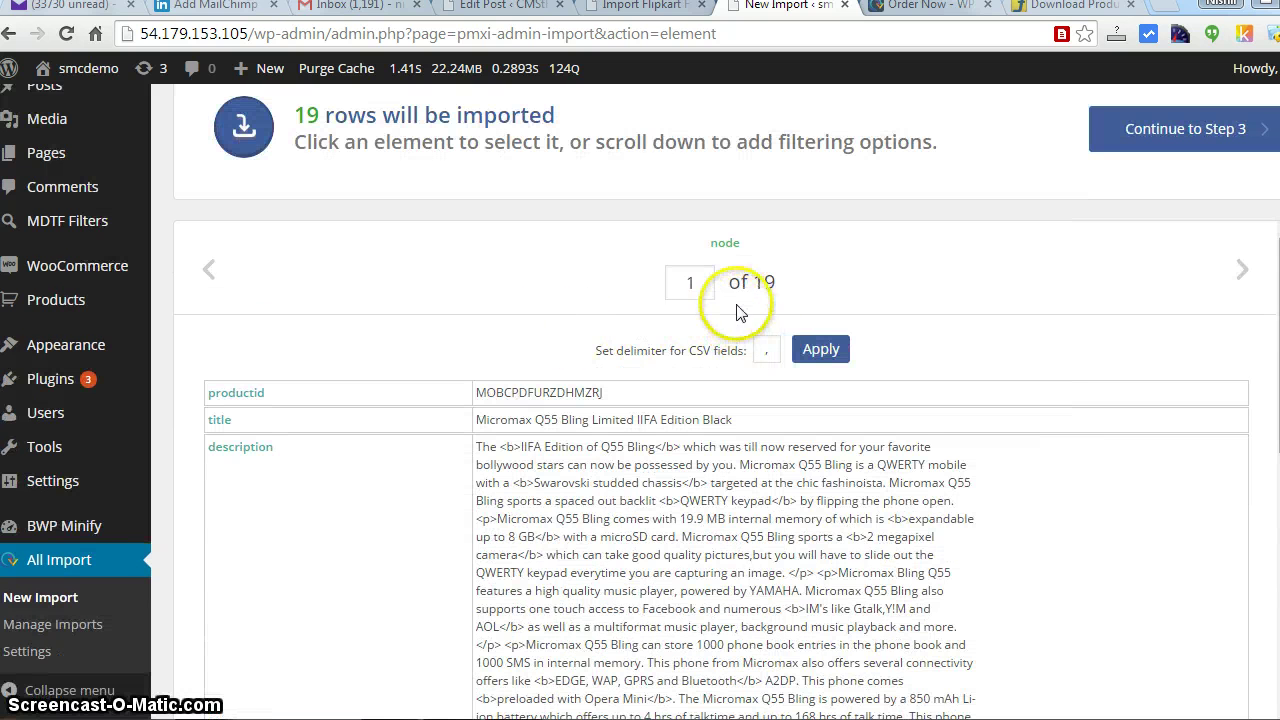
click(711, 278)
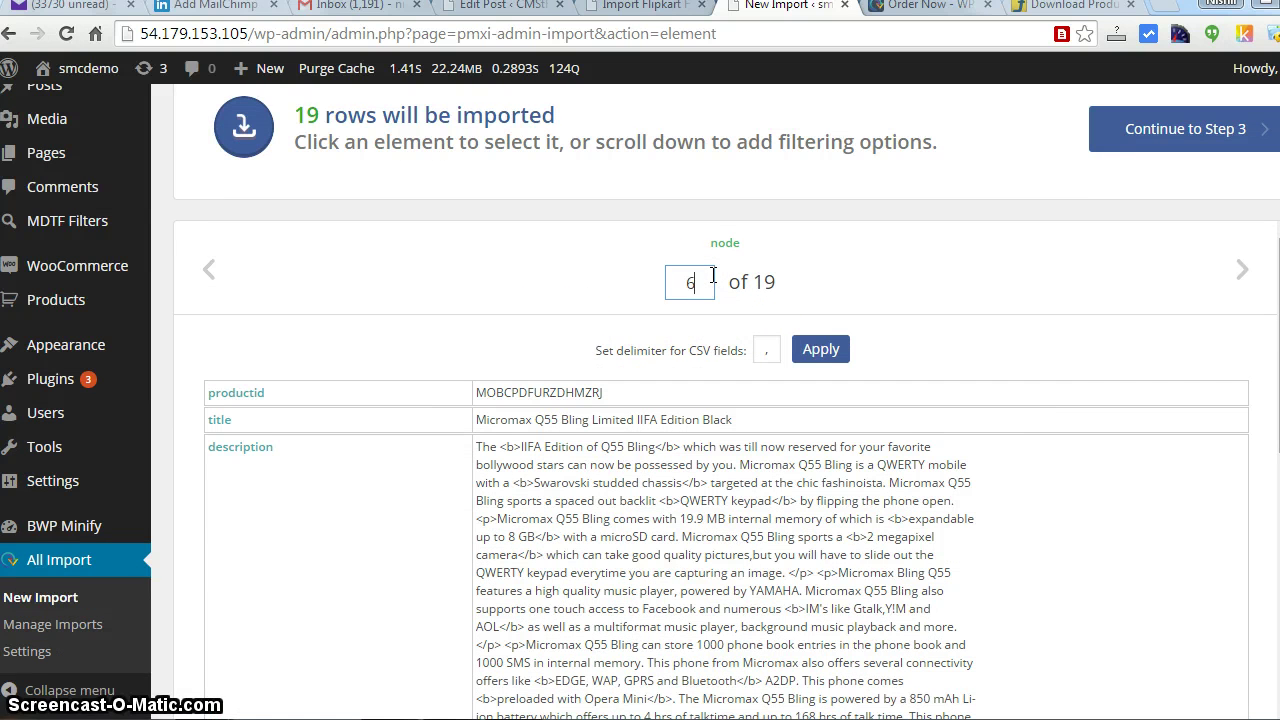
text(6)
click(788, 300)
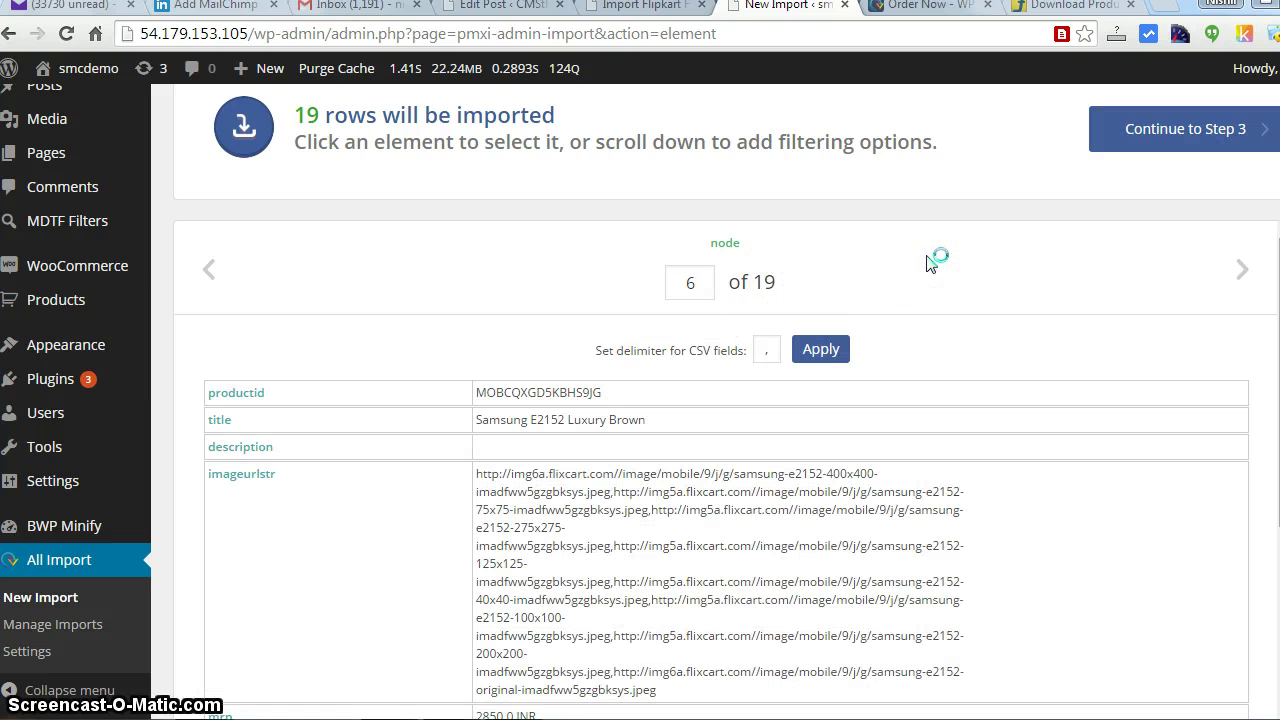
scroll(726, 400, down, 4)
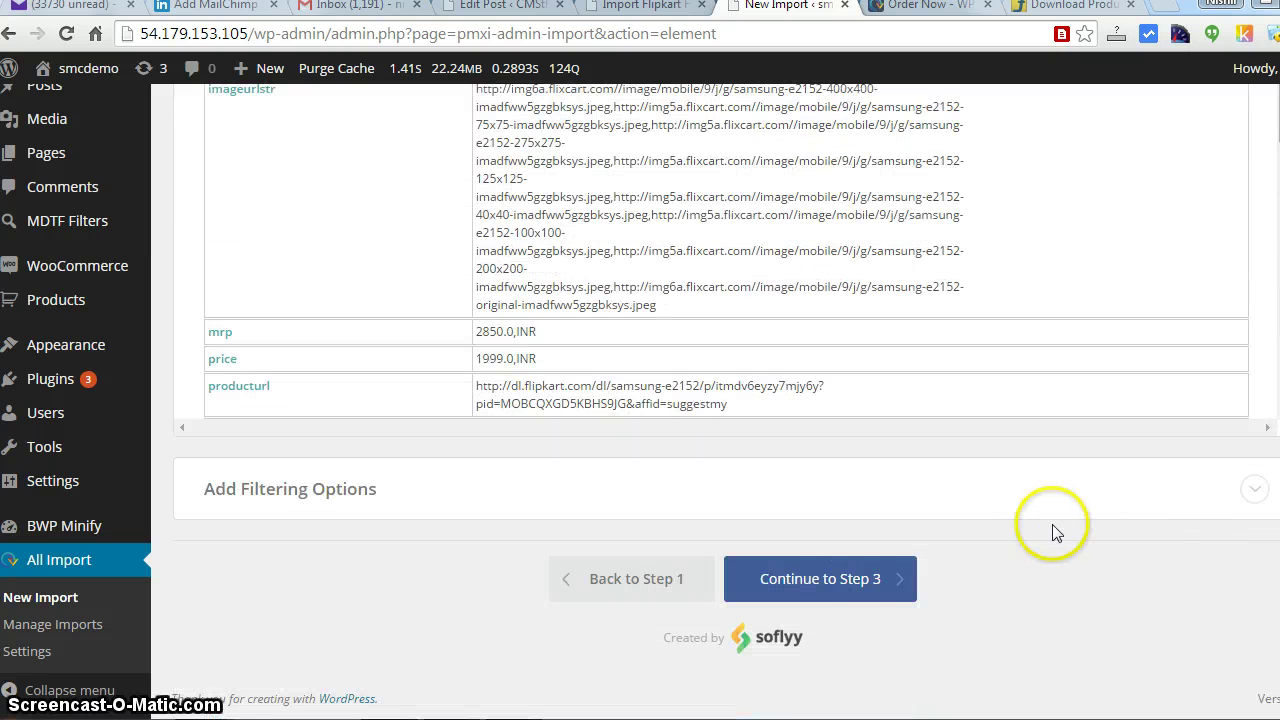
click(827, 578)
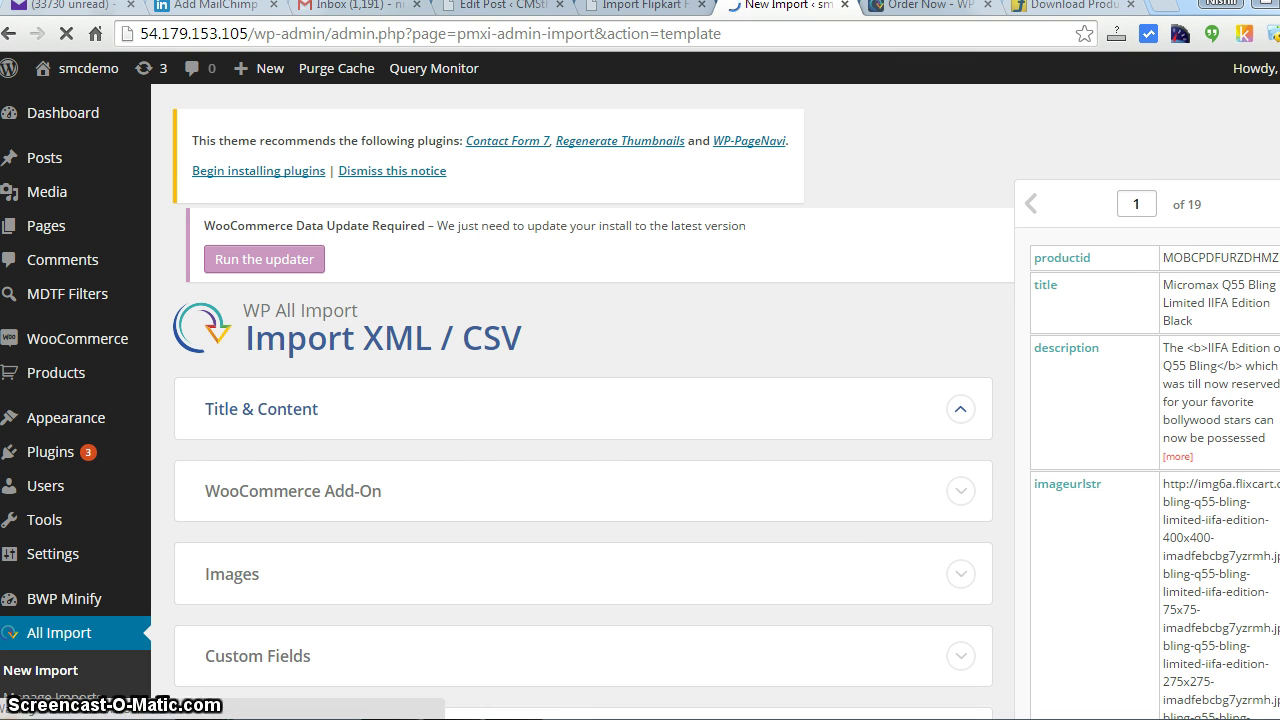
scroll(192, 704, down, 2)
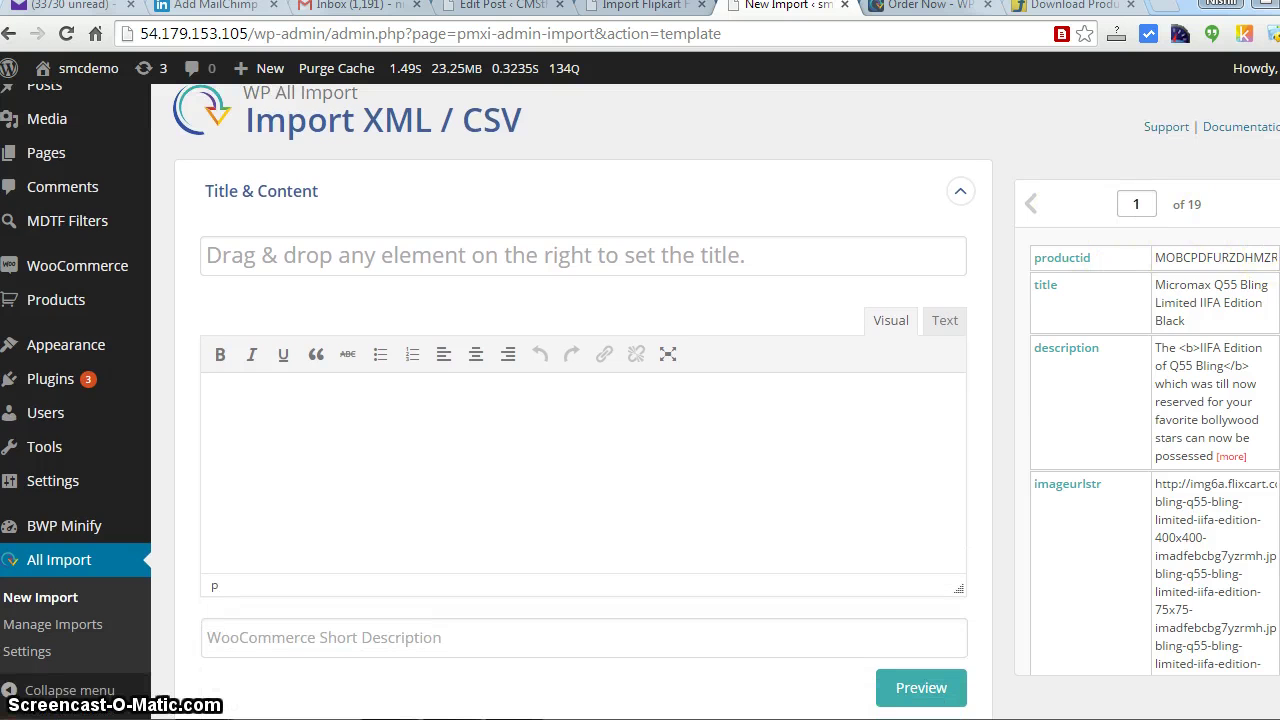
scroll(1155, 452, down, 3)
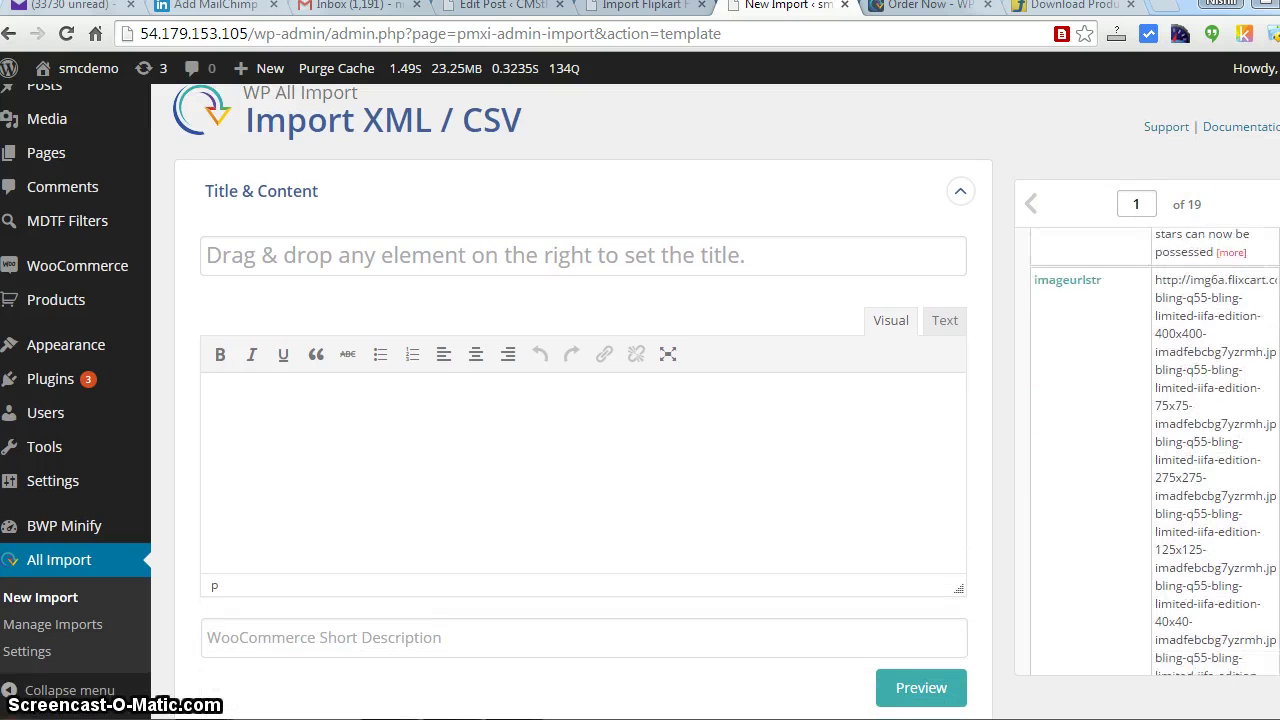
scroll(1263, 391, down, 5)
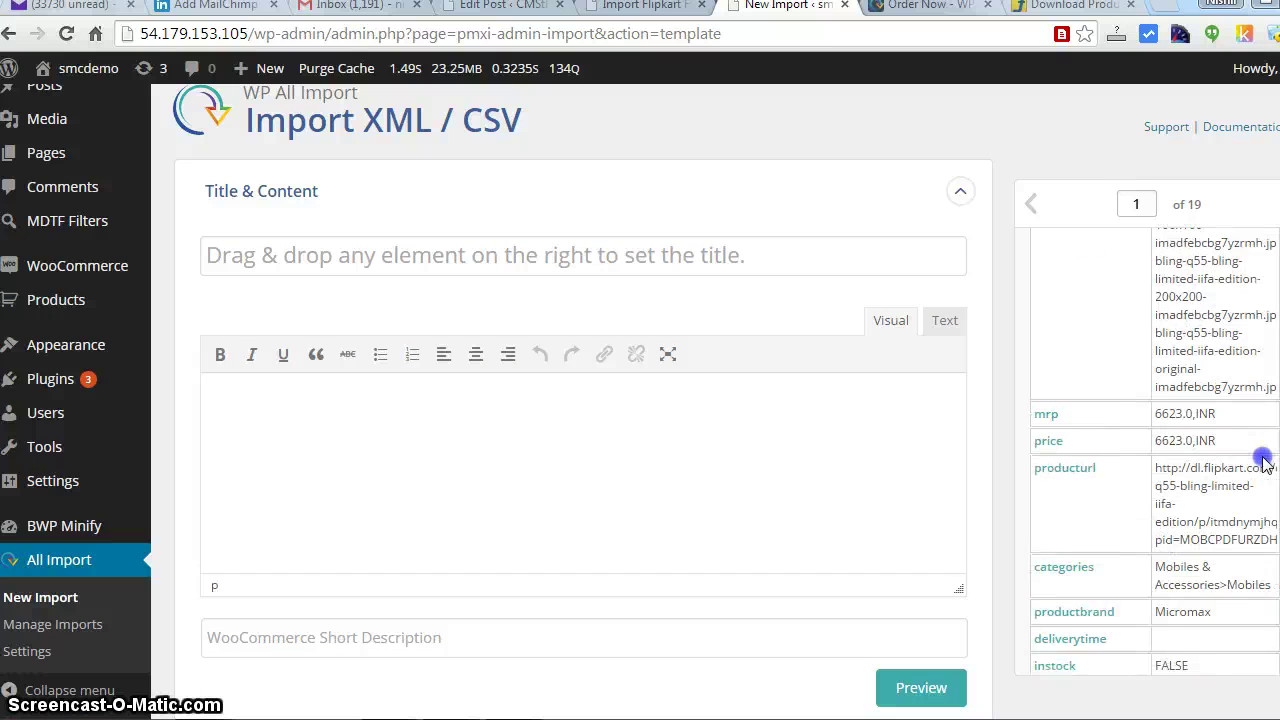
scroll(1243, 509, down, 5)
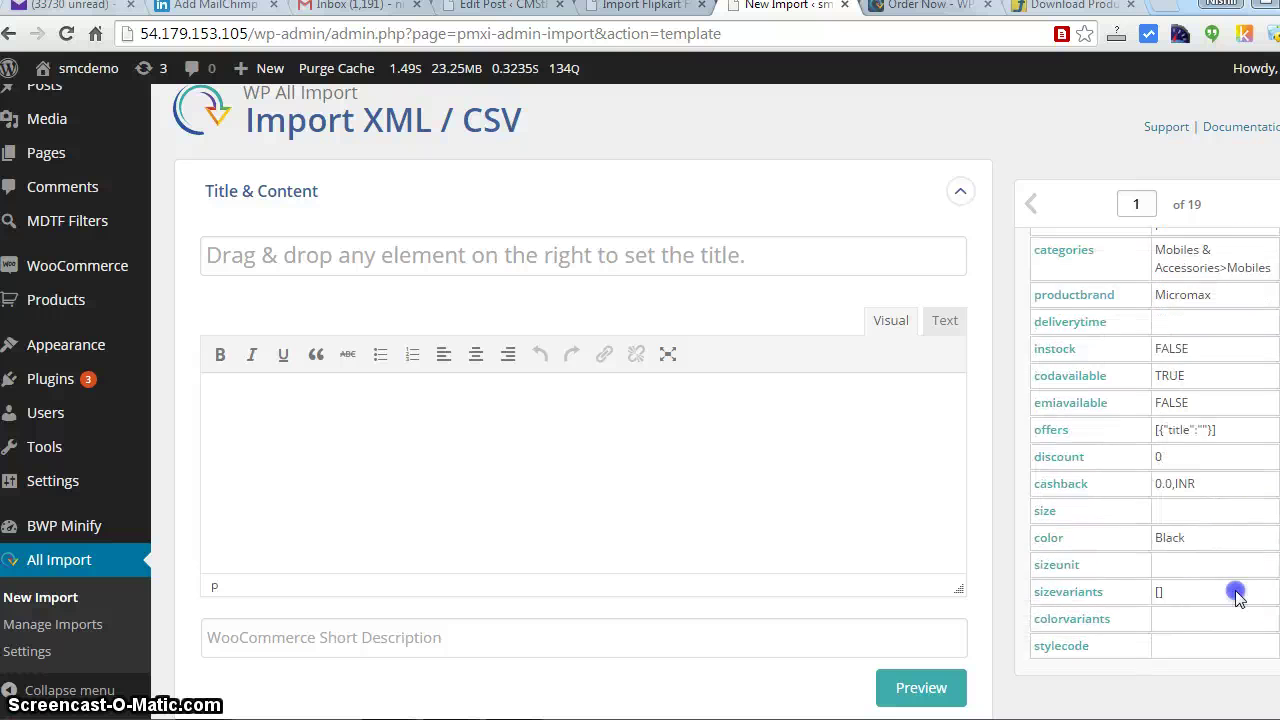
scroll(1250, 530, up, 4)
scroll(1275, 460, up, 5)
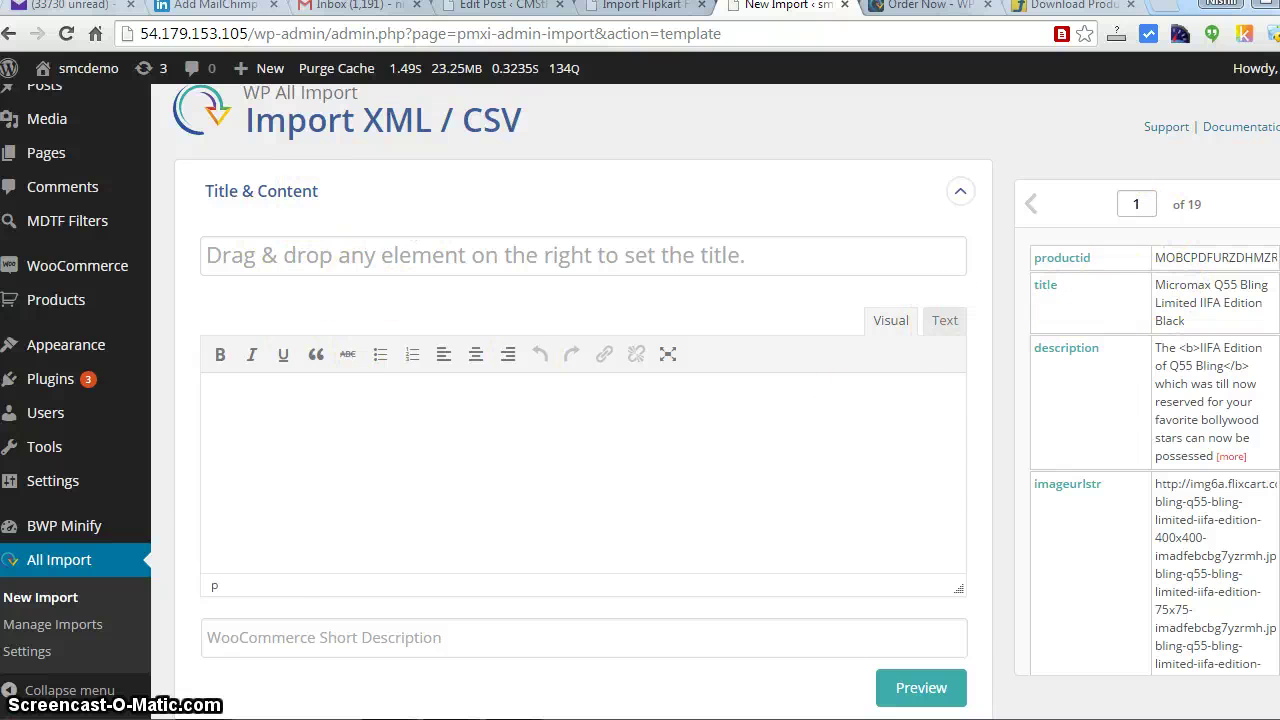
scroll(583, 400, down, 10)
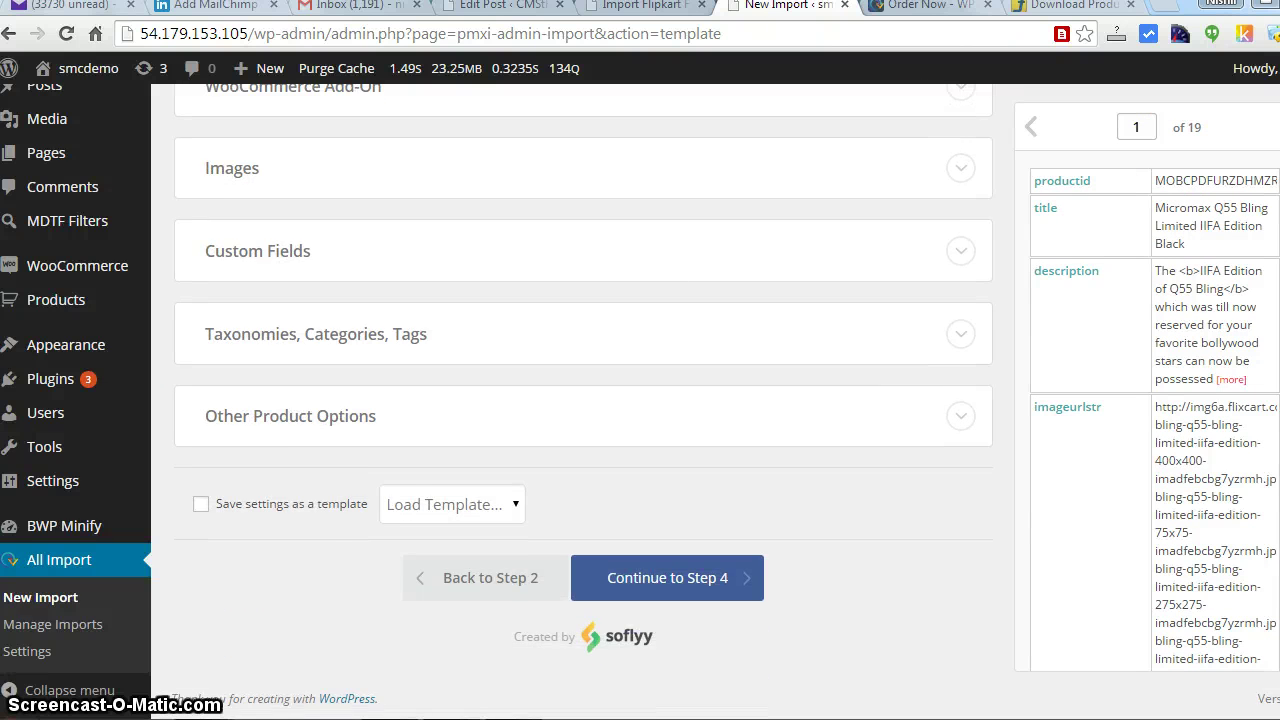
scroll(583, 400, up, 10)
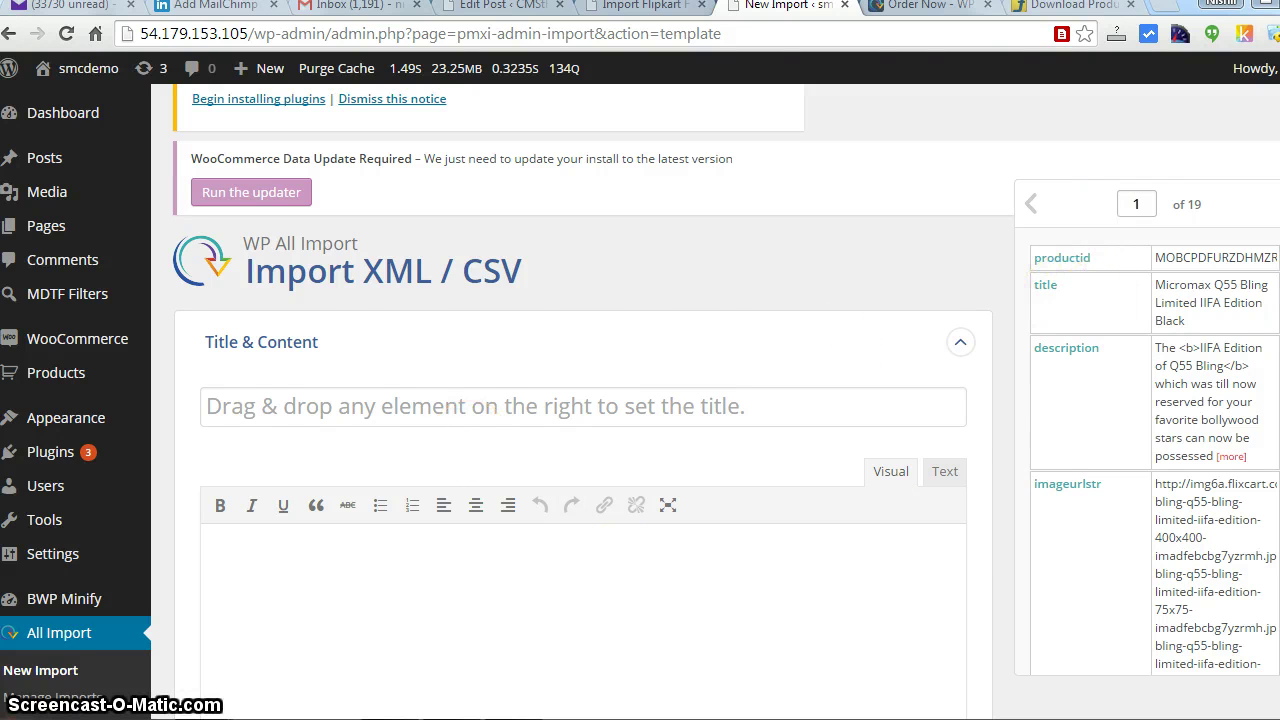
Step: Map {title[1]} into the product title and {description[1]} into the content body
scroll(1160, 285, down, 1)
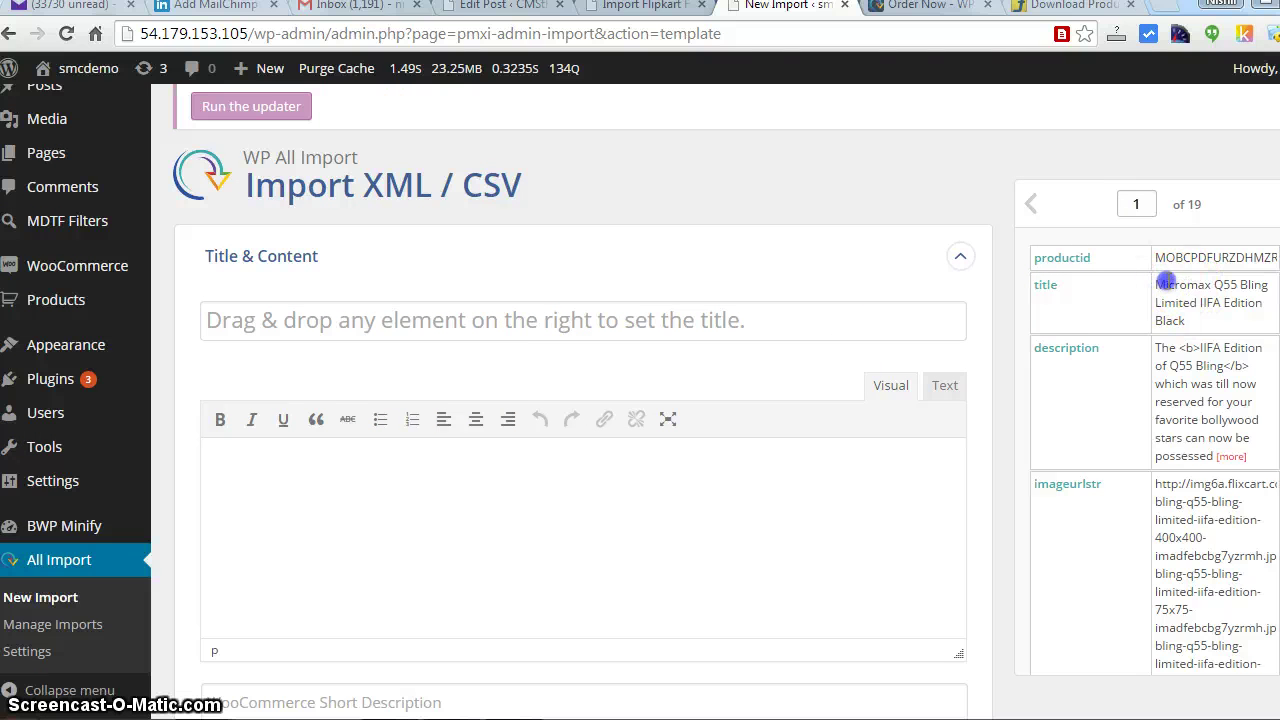
drag(1198, 288, 1120, 325)
drag(1048, 291, 240, 321)
click(376, 570)
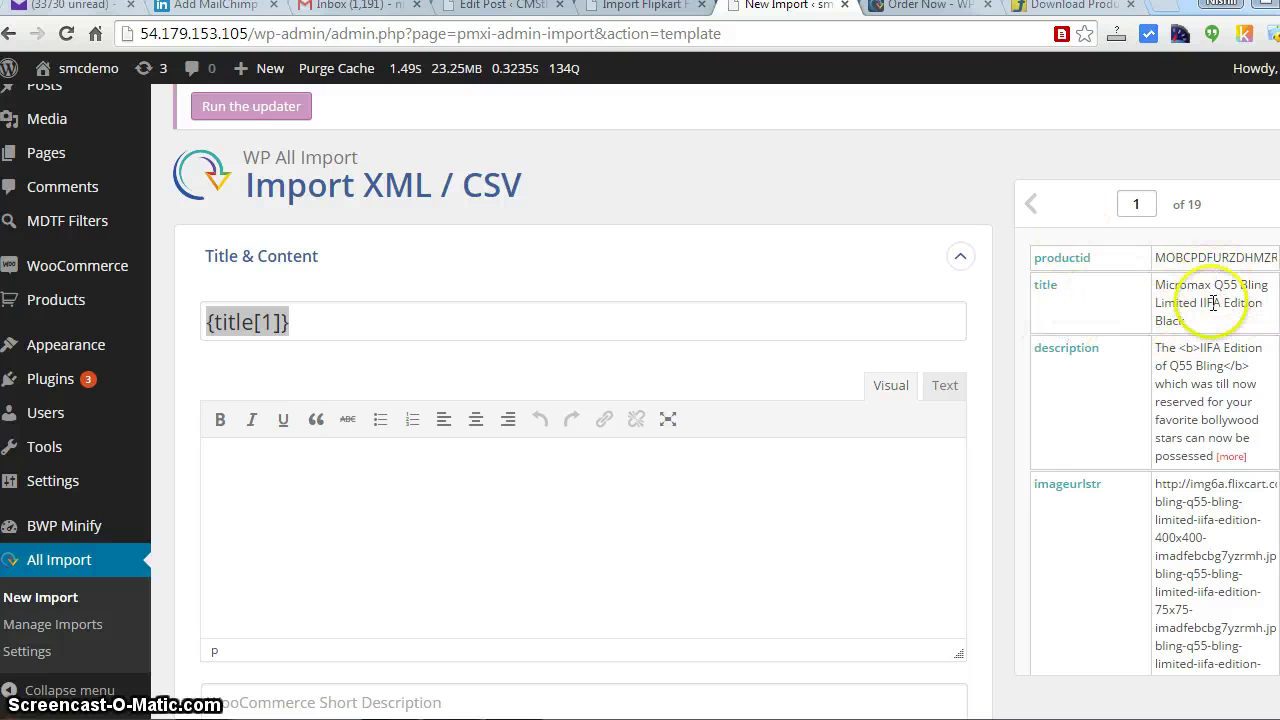
click(376, 328)
click(383, 491)
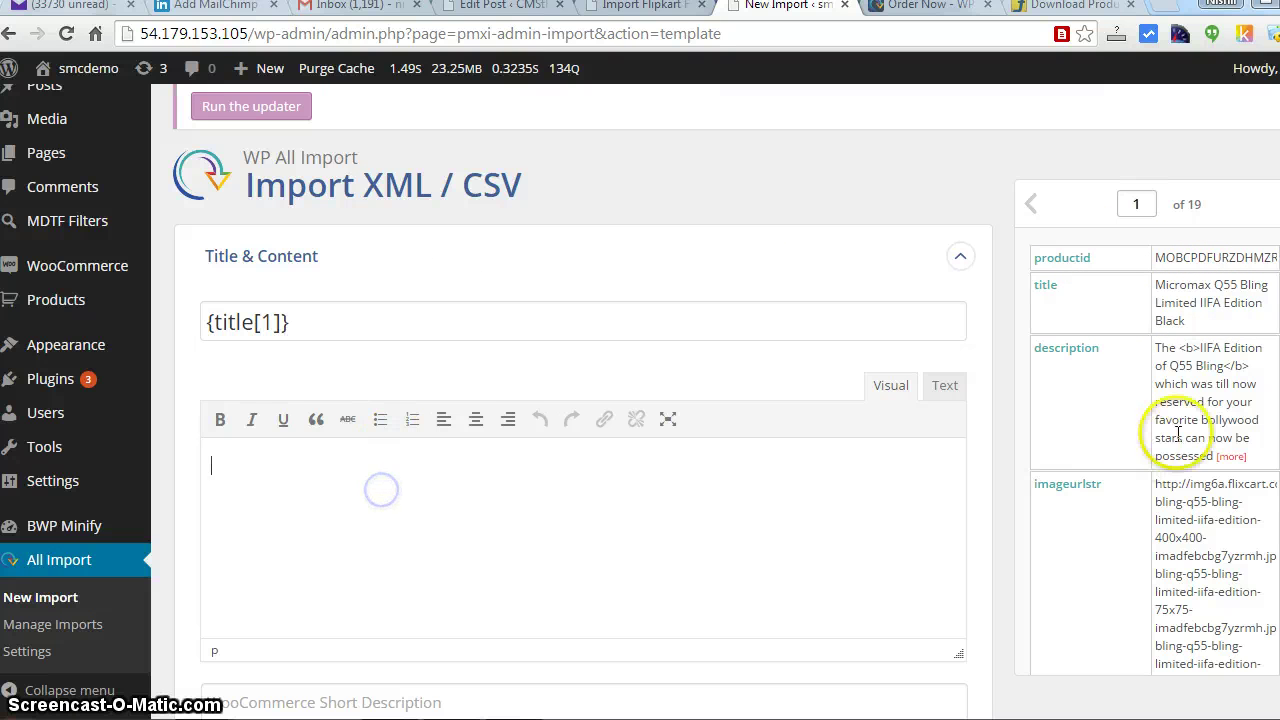
drag(1066, 347, 329, 477)
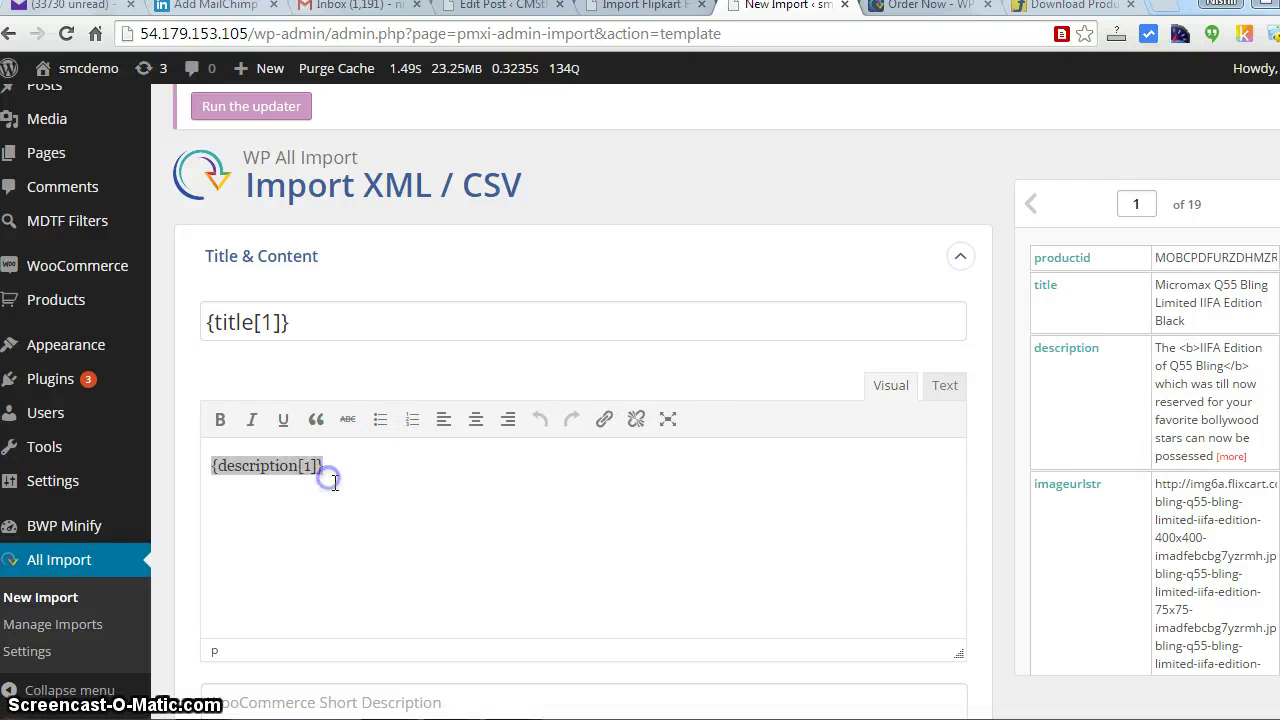
scroll(583, 400, down, 3)
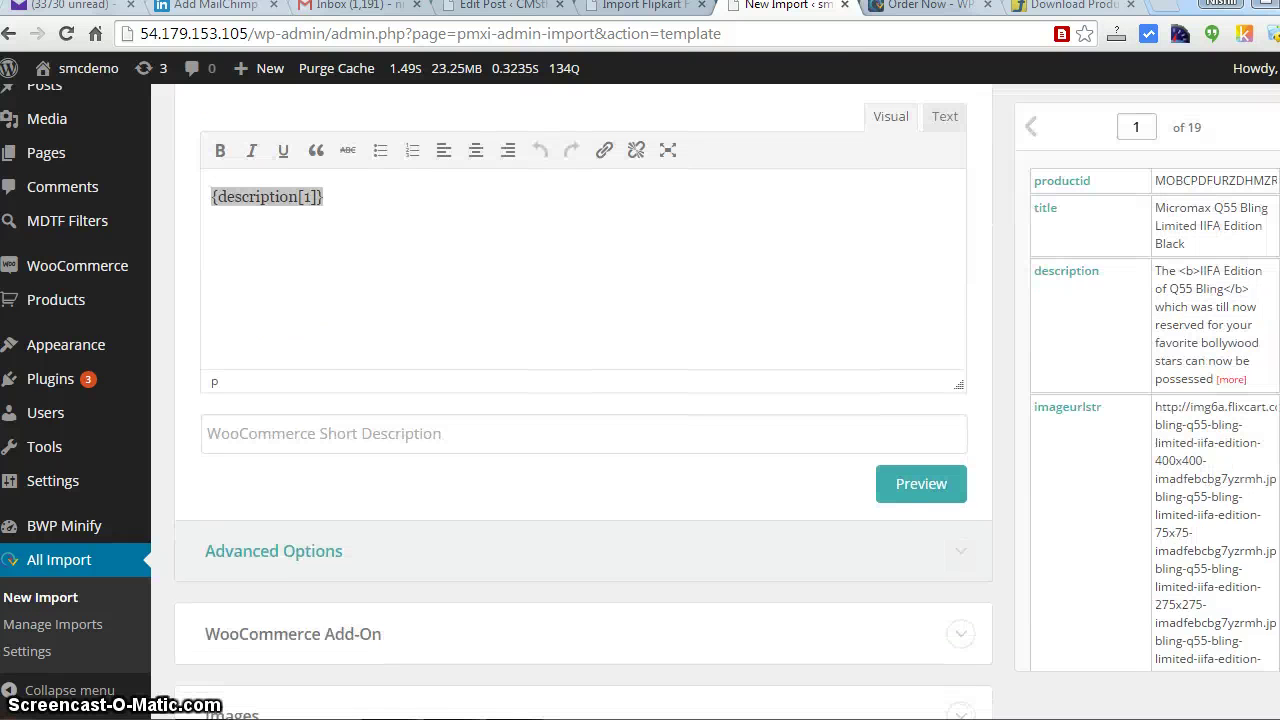
Step: Preview the mapped product, stepping through records 1 to 5 to the BlackBerry Curve 3G 9300
click(930, 505)
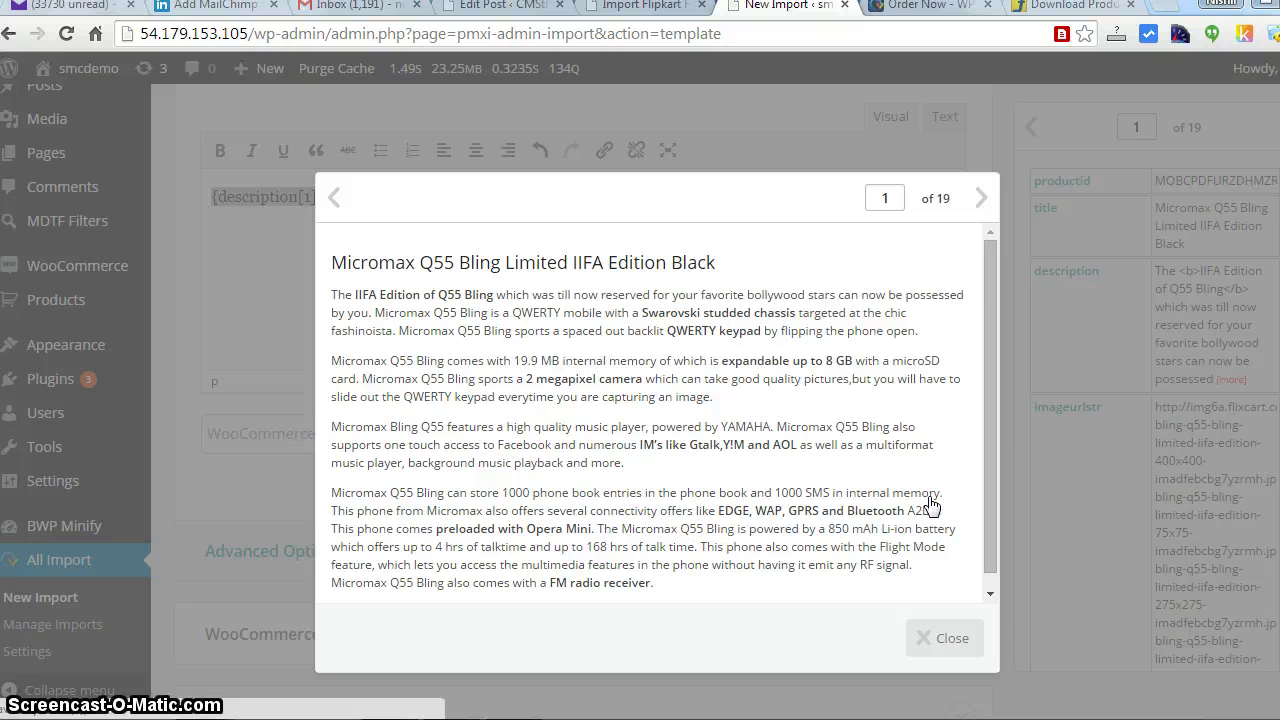
scroll(998, 326, down, 1)
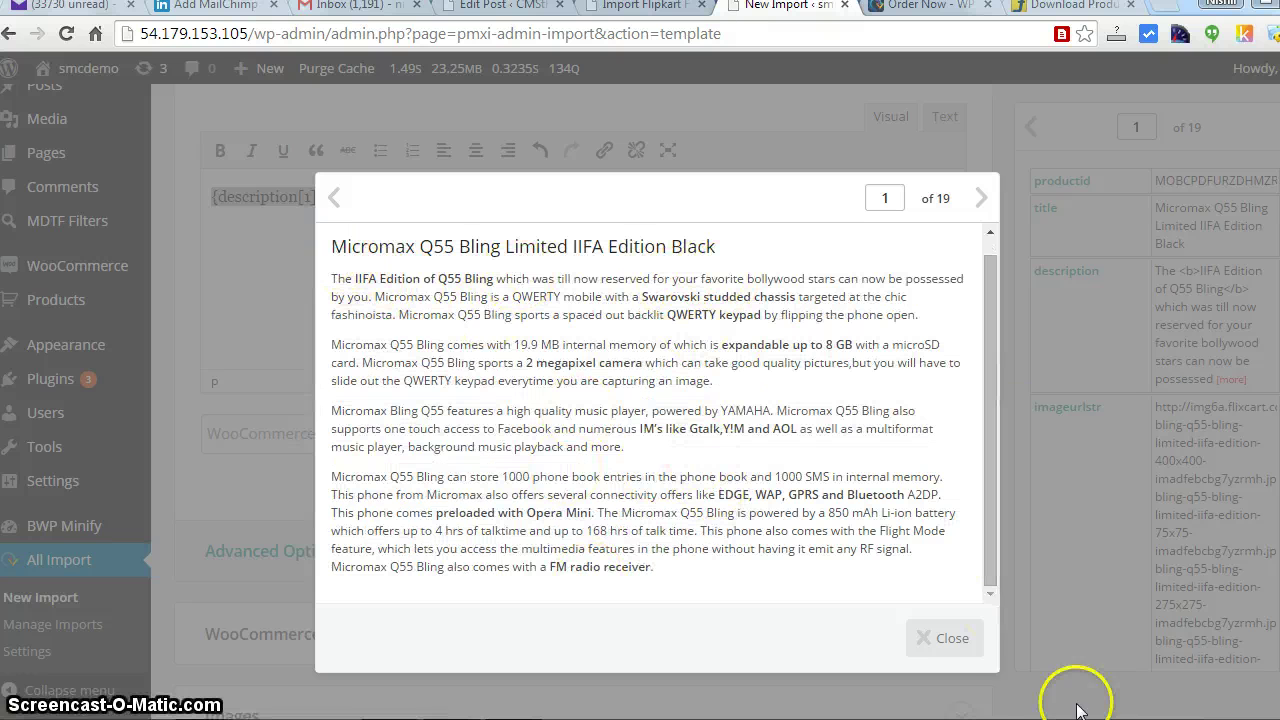
click(982, 207)
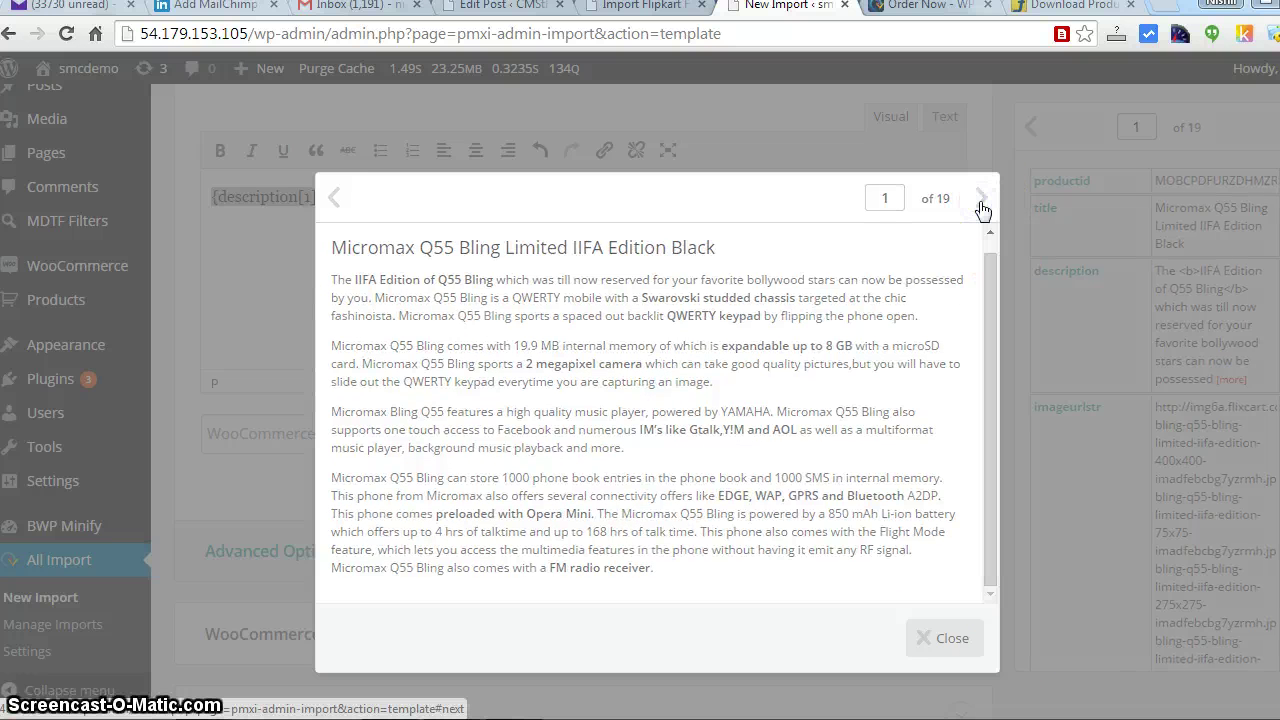
click(982, 205)
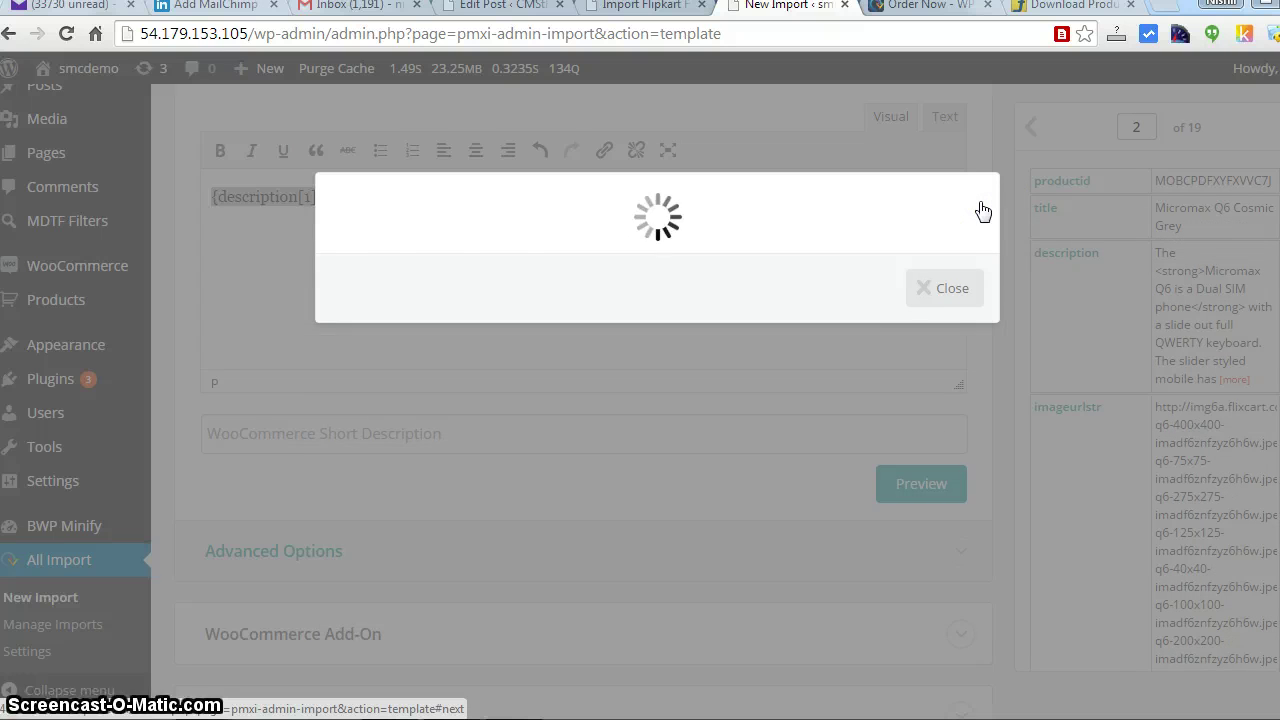
click(982, 205)
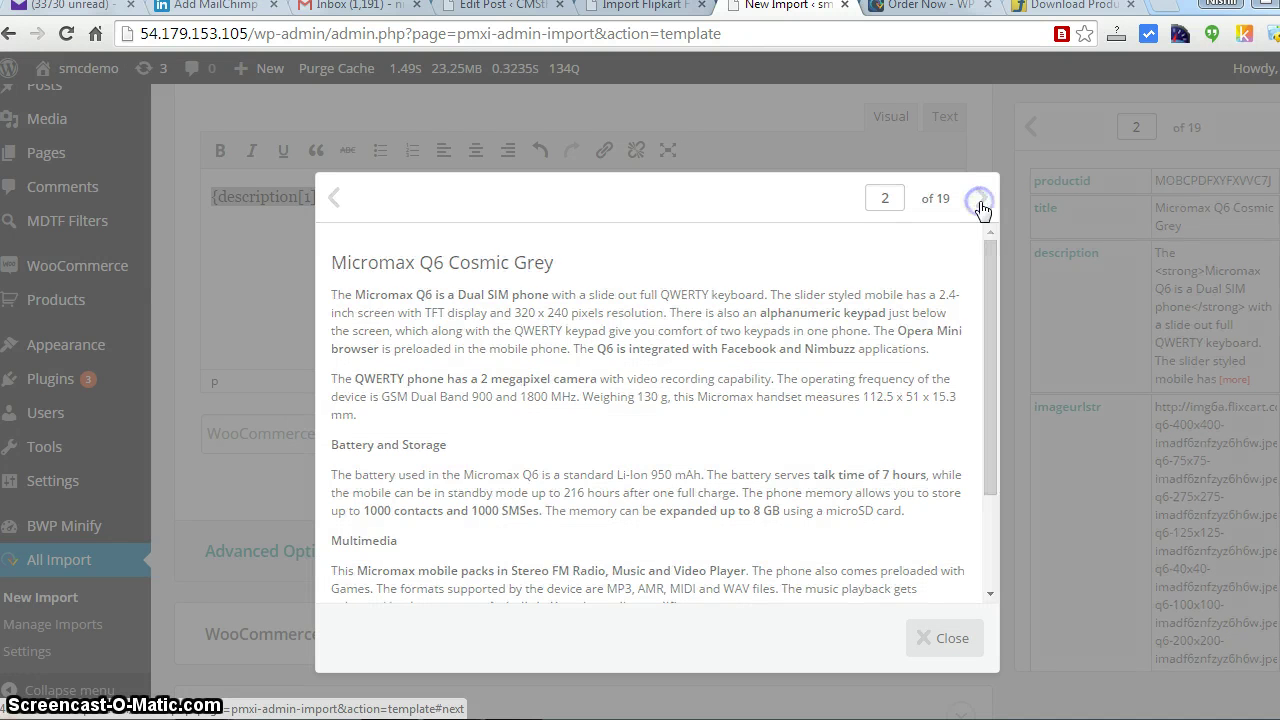
click(982, 205)
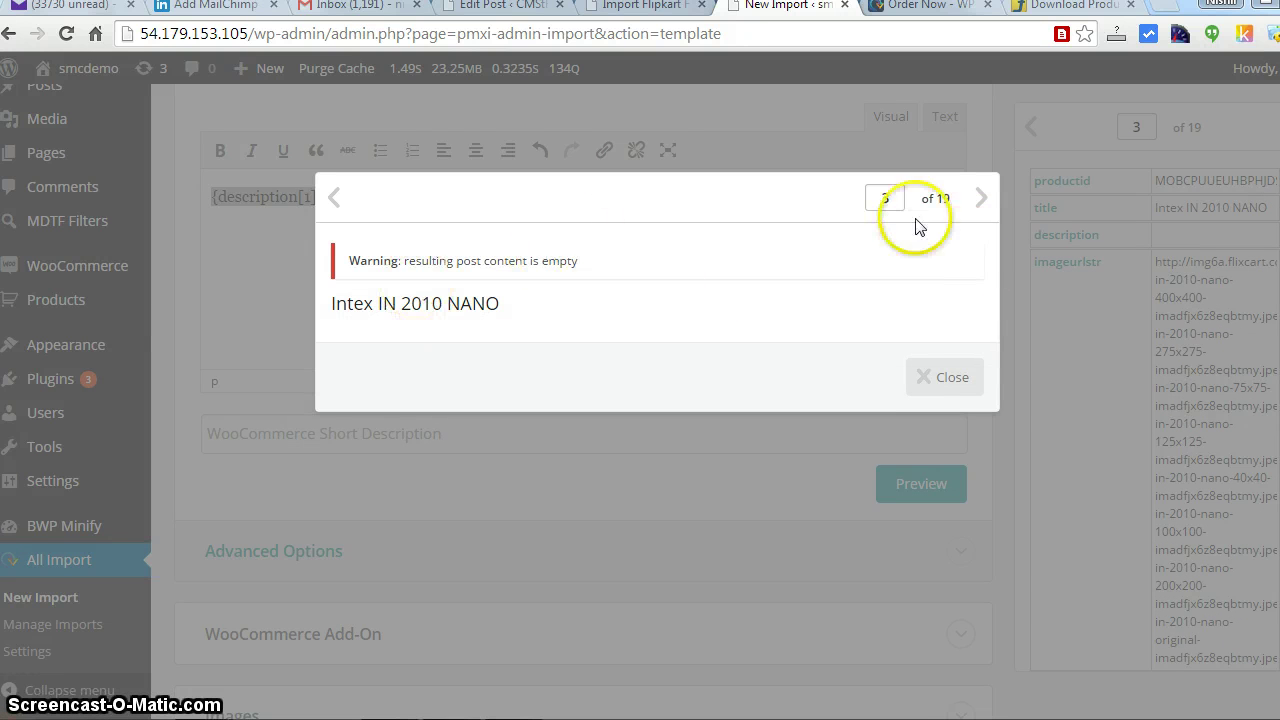
click(977, 204)
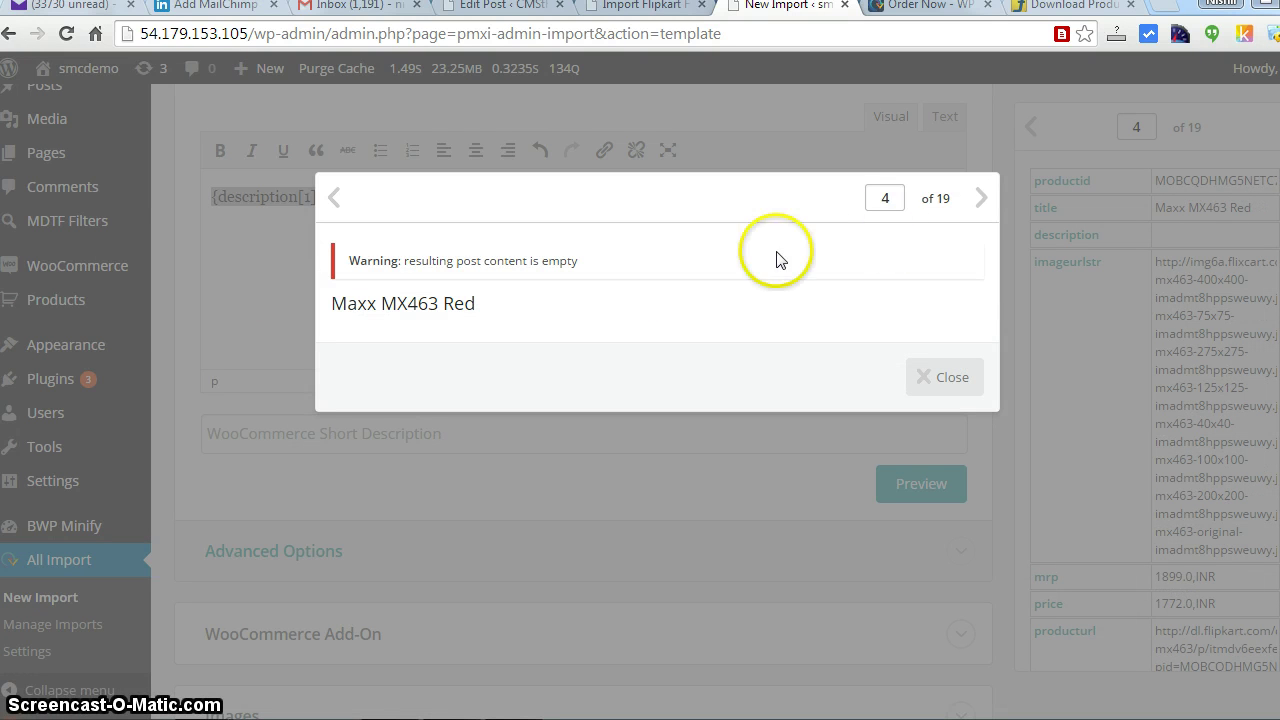
click(983, 210)
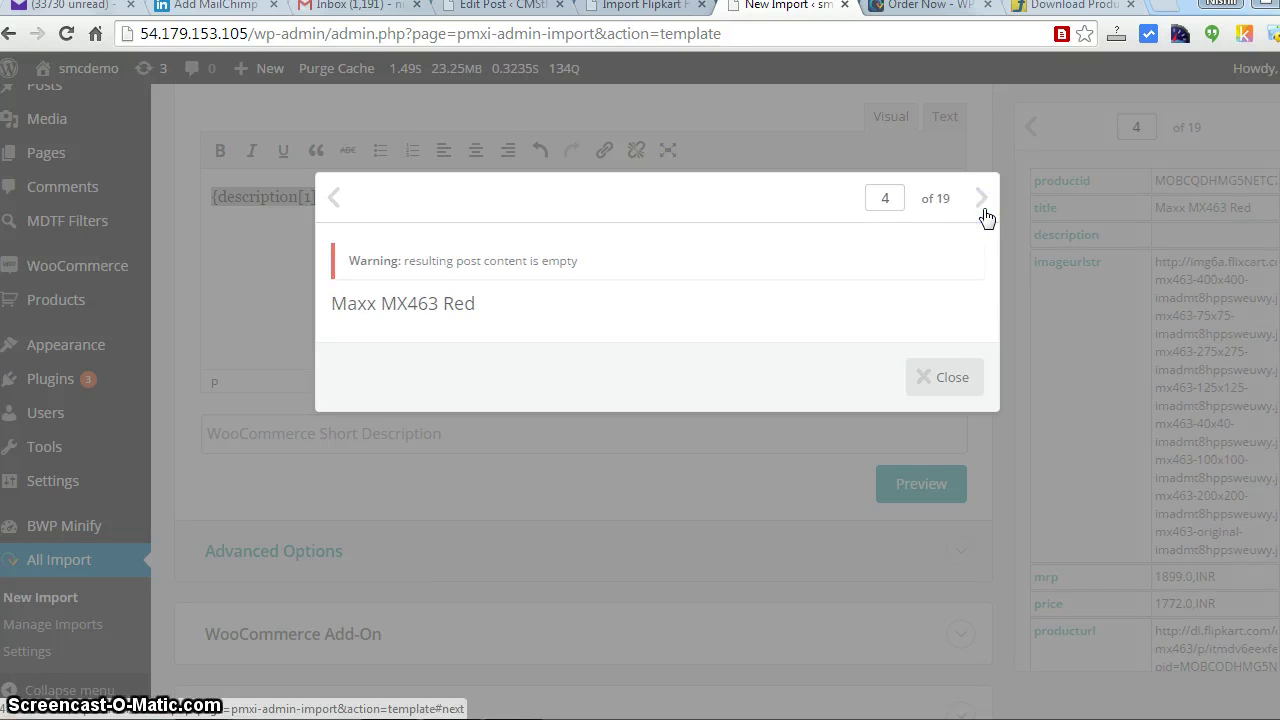
click(983, 210)
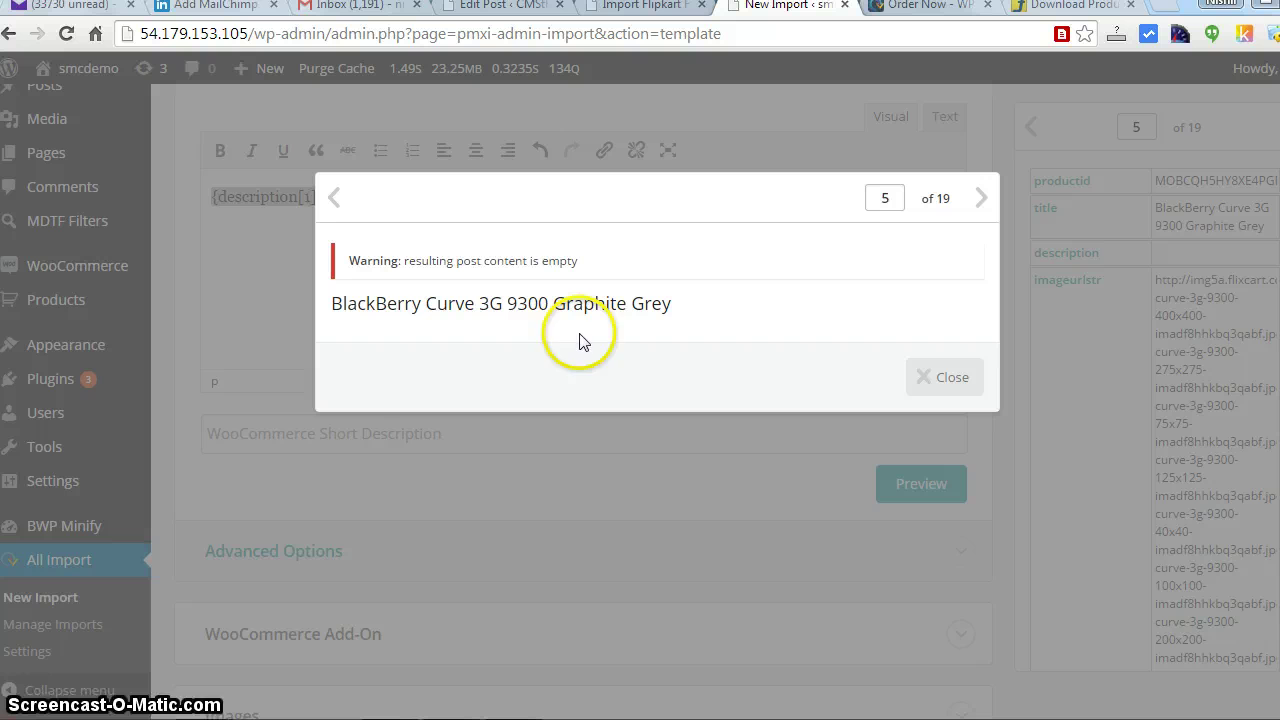
Step: Close the preview and set the WooCommerce Add-On's Product Type to External/Affiliate product
click(946, 377)
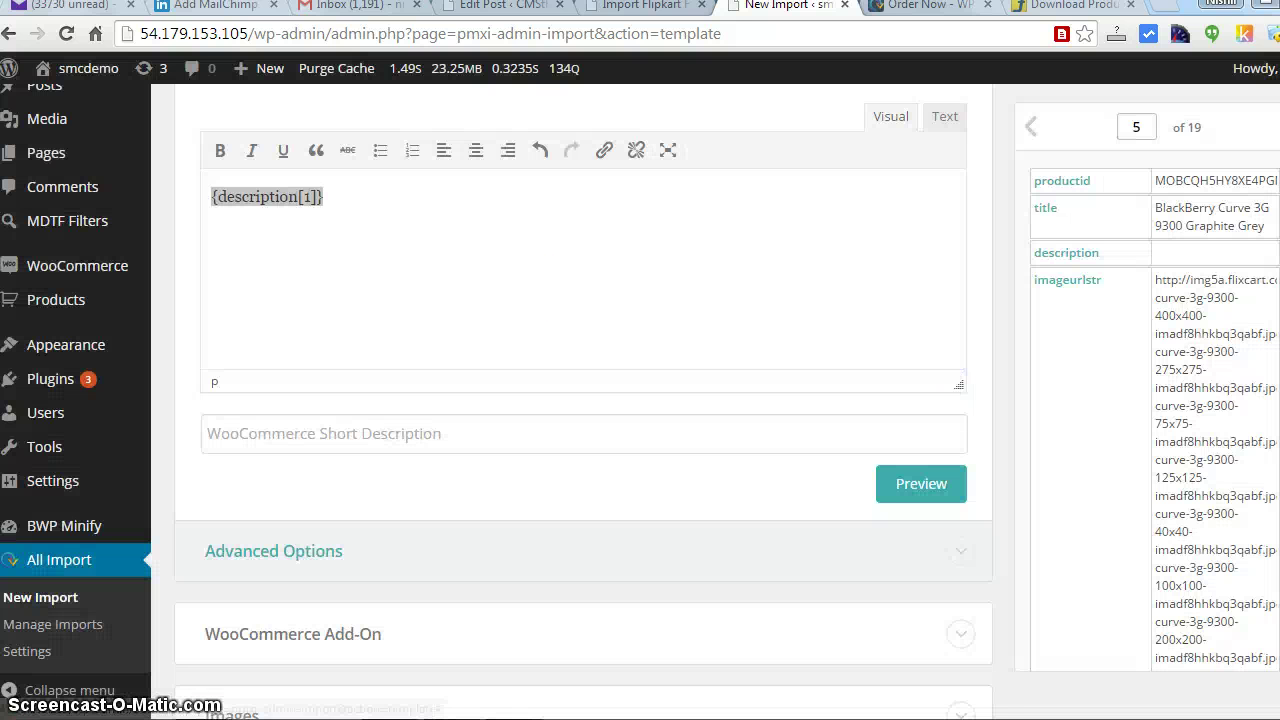
scroll(946, 377, down, 1)
scroll(584, 400, down, 1)
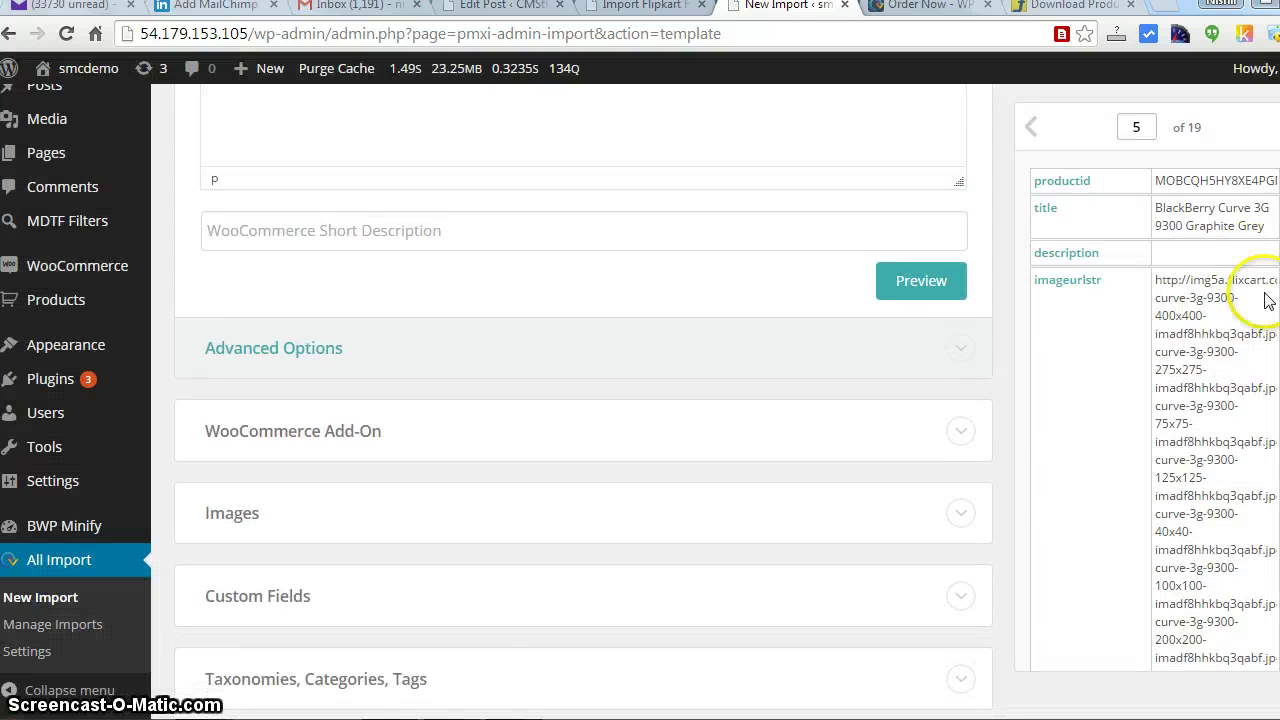
click(351, 236)
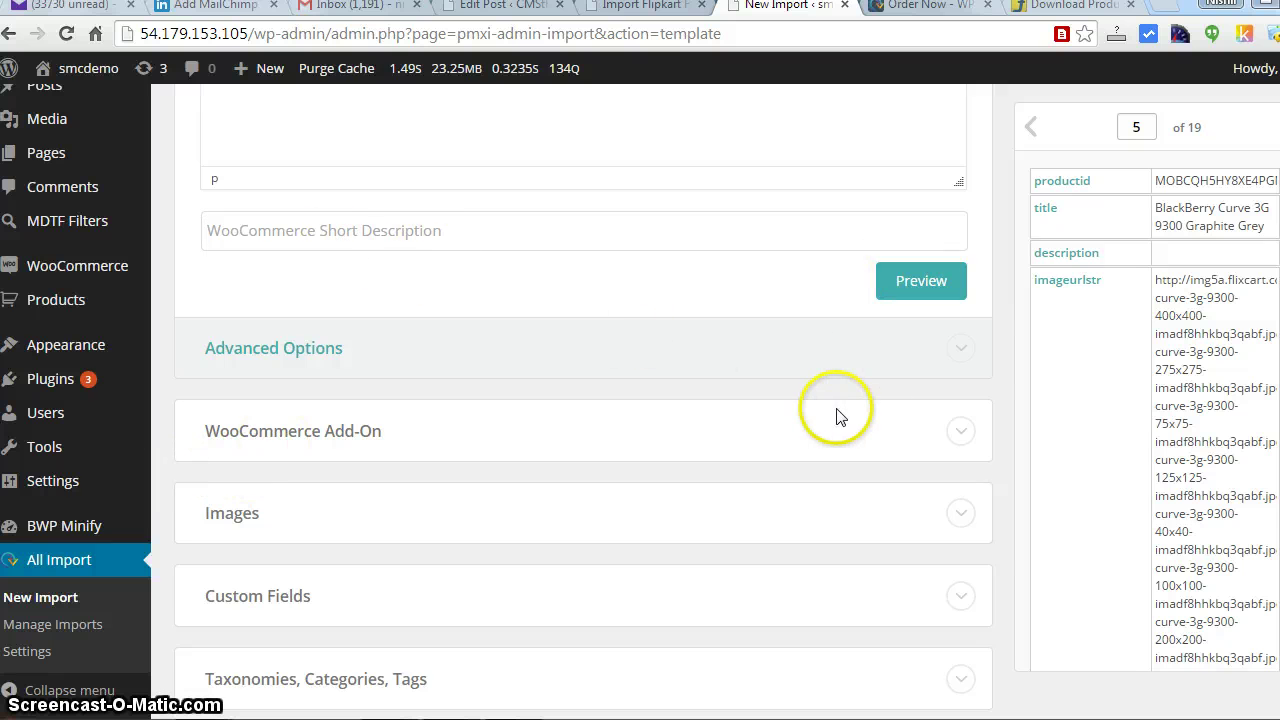
click(290, 431)
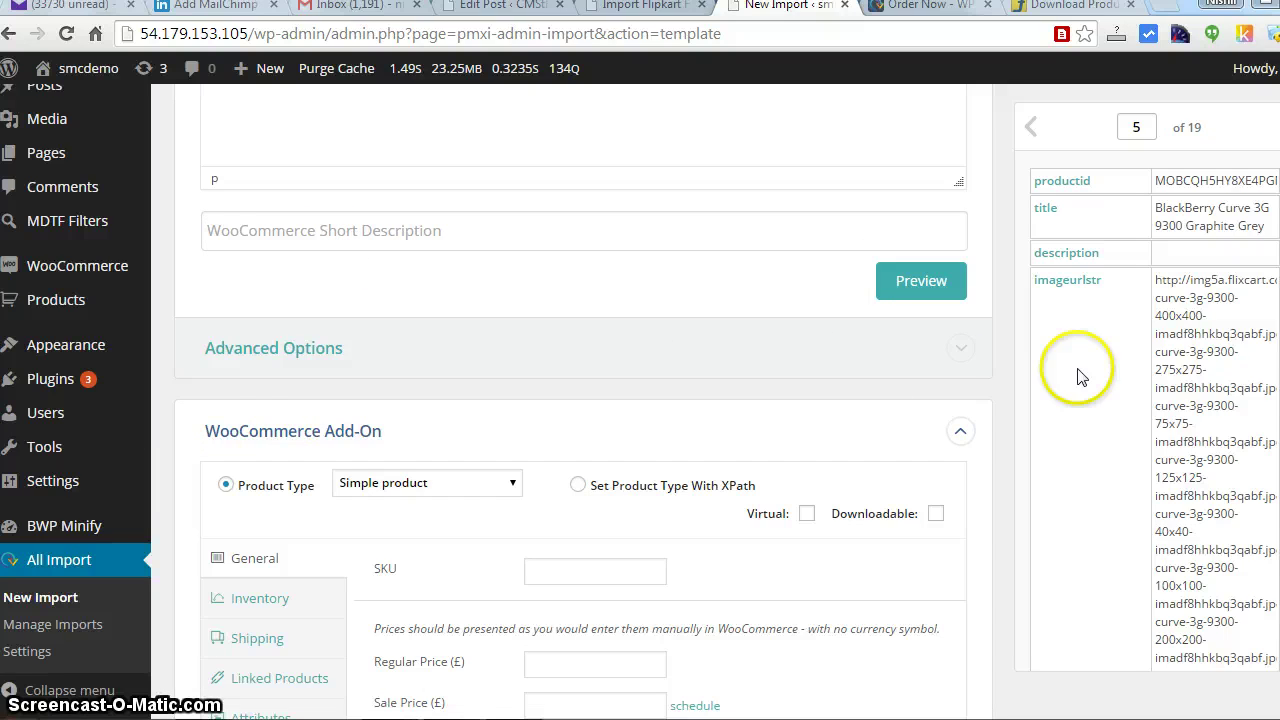
scroll(1080, 375, down, 4)
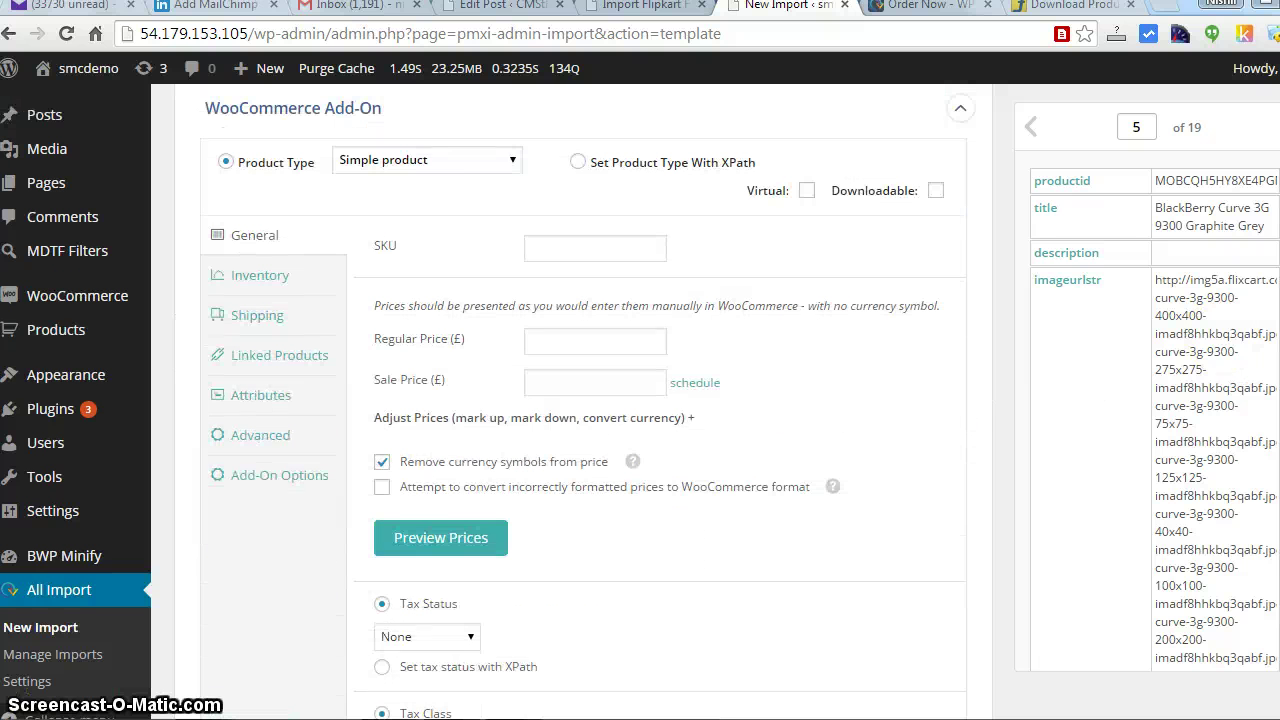
click(405, 165)
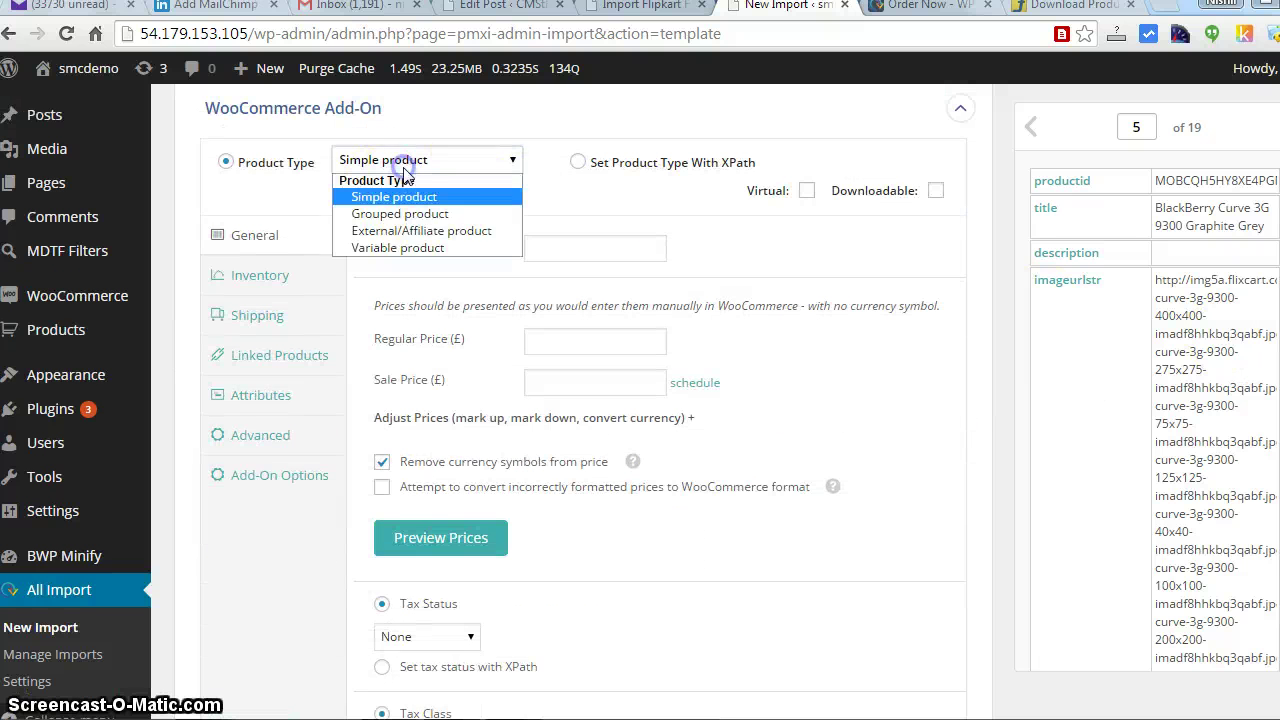
click(432, 231)
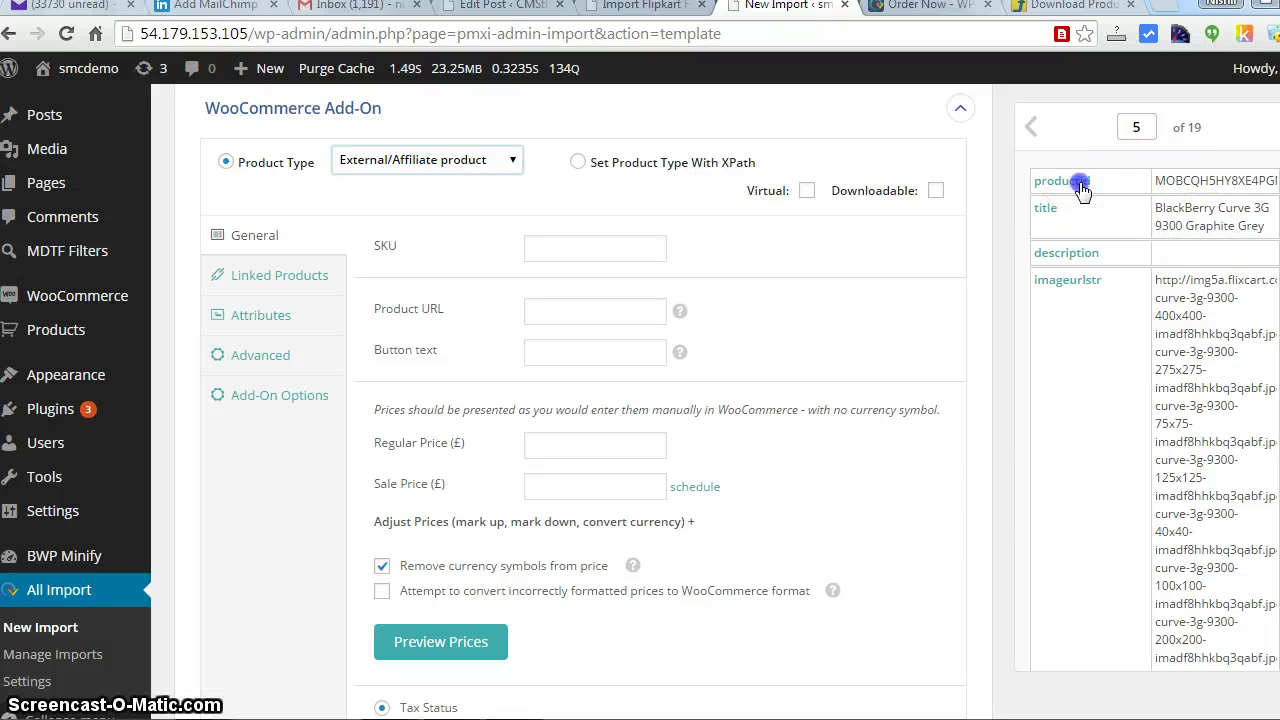
Step: Map SKU to {productid[1]} and Product URL to {producturl[1]}
drag(1081, 191, 637, 250)
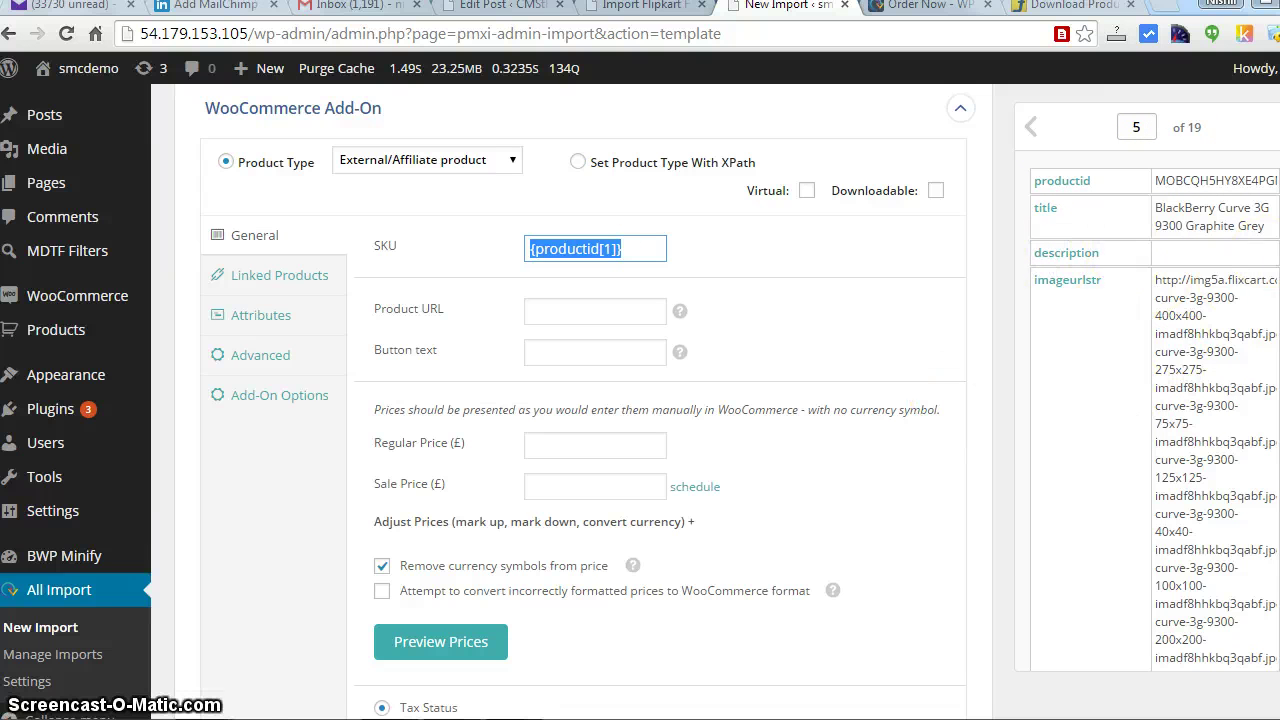
scroll(1155, 410, down, 1)
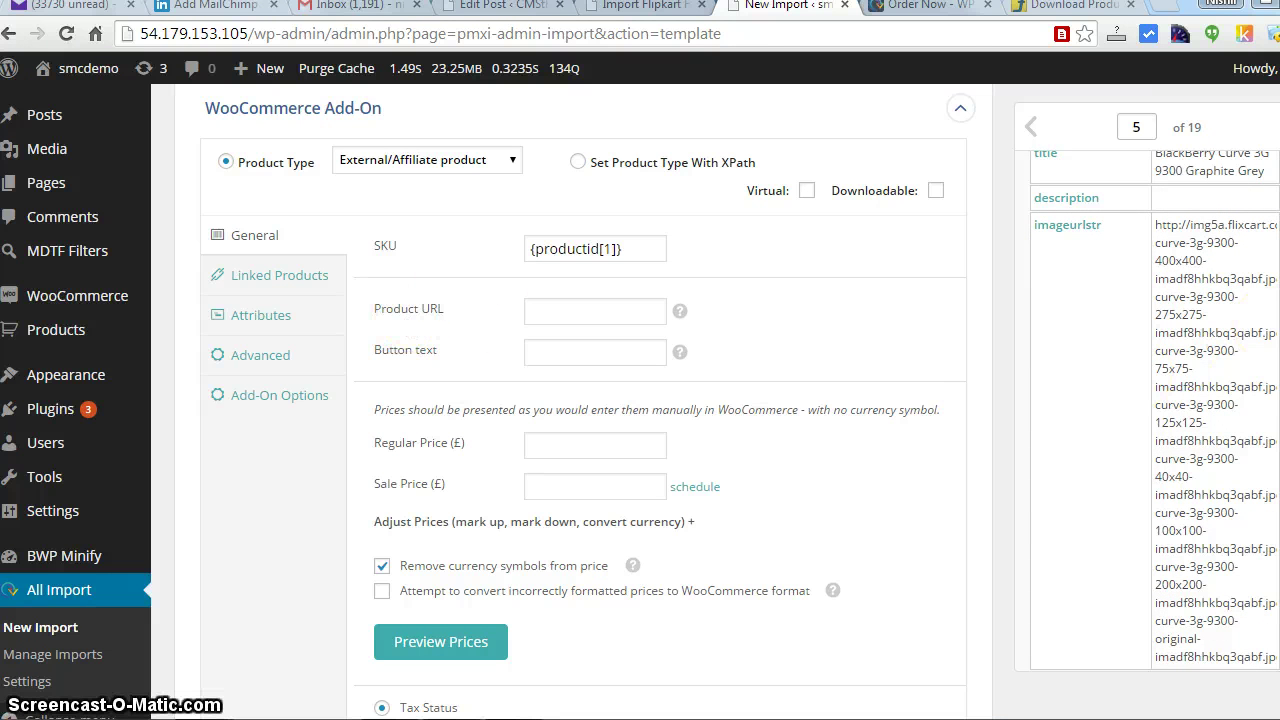
scroll(1082, 421, down, 6)
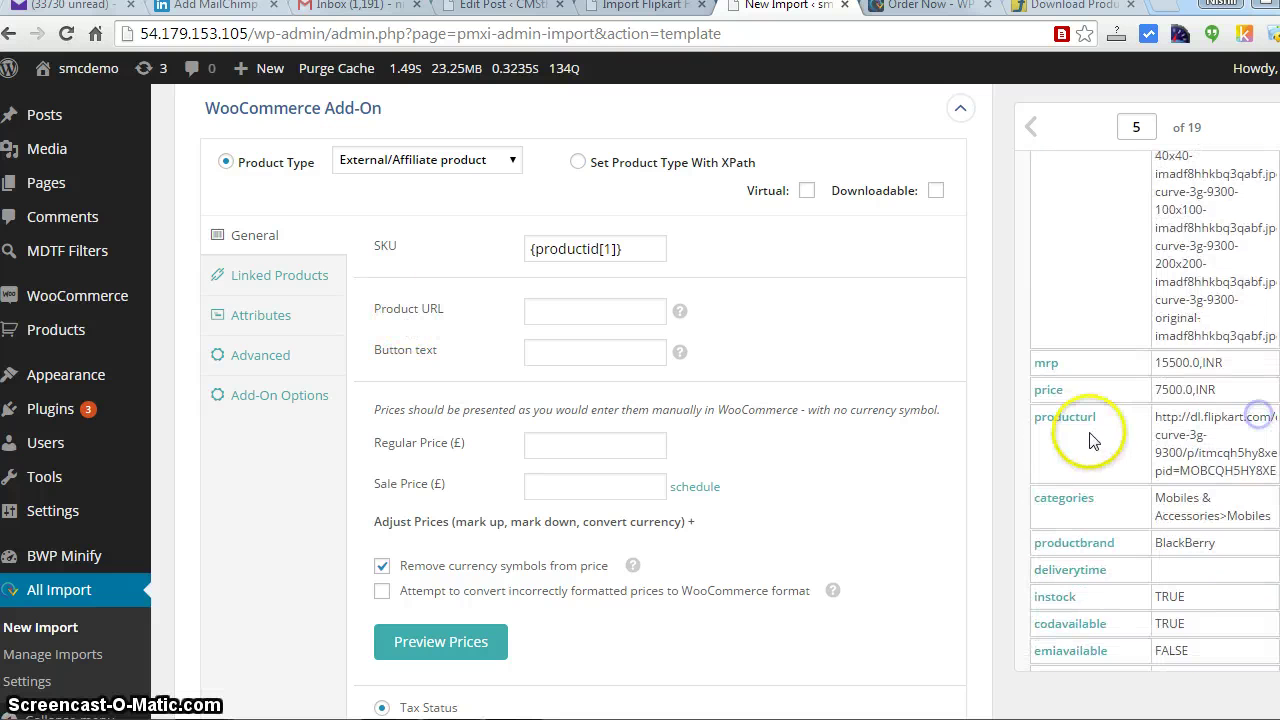
drag(1065, 417, 545, 300)
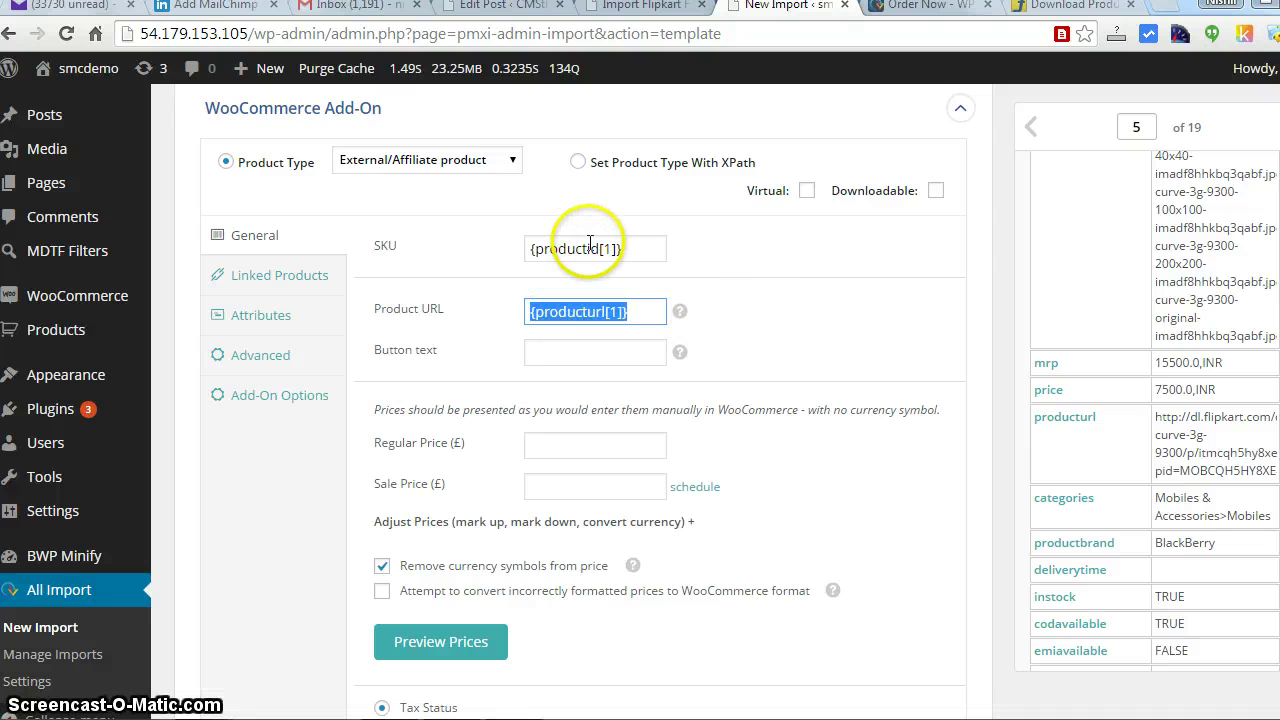
drag(584, 318, 588, 340)
Step: Set the button text to 'Buy it from Flipkart'
click(576, 342)
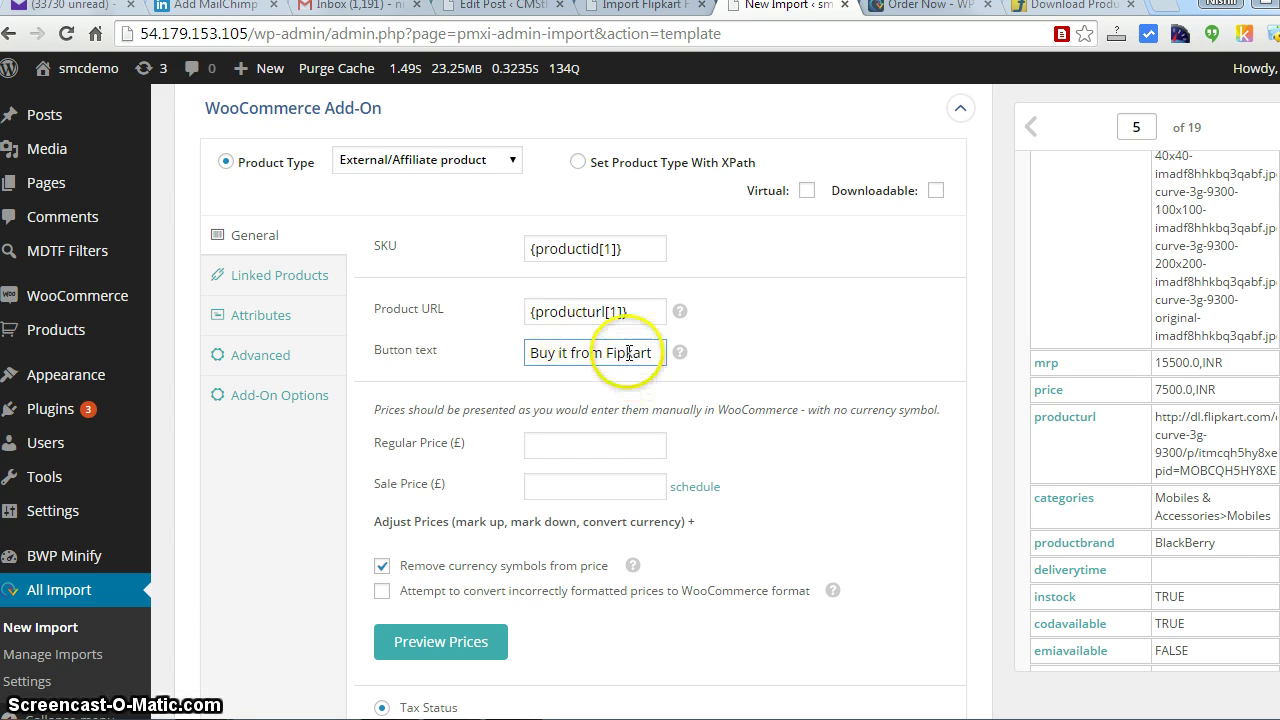
click(612, 352)
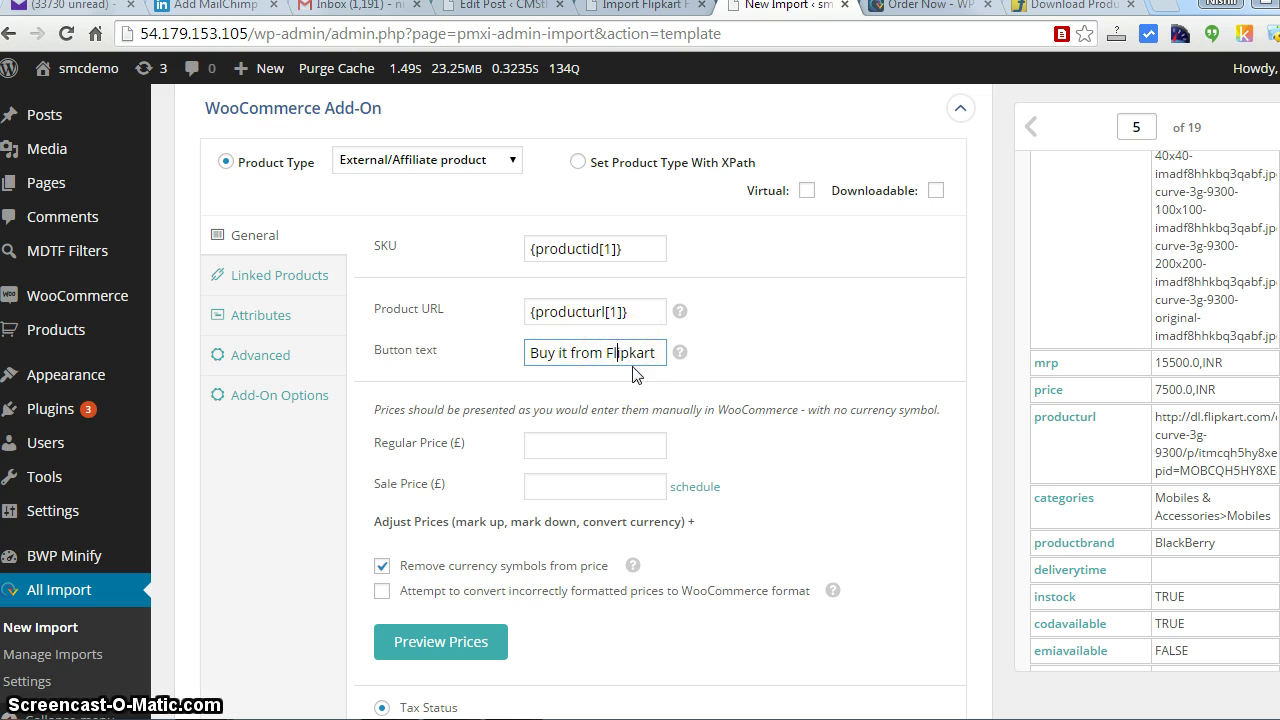
click(771, 324)
click(808, 362)
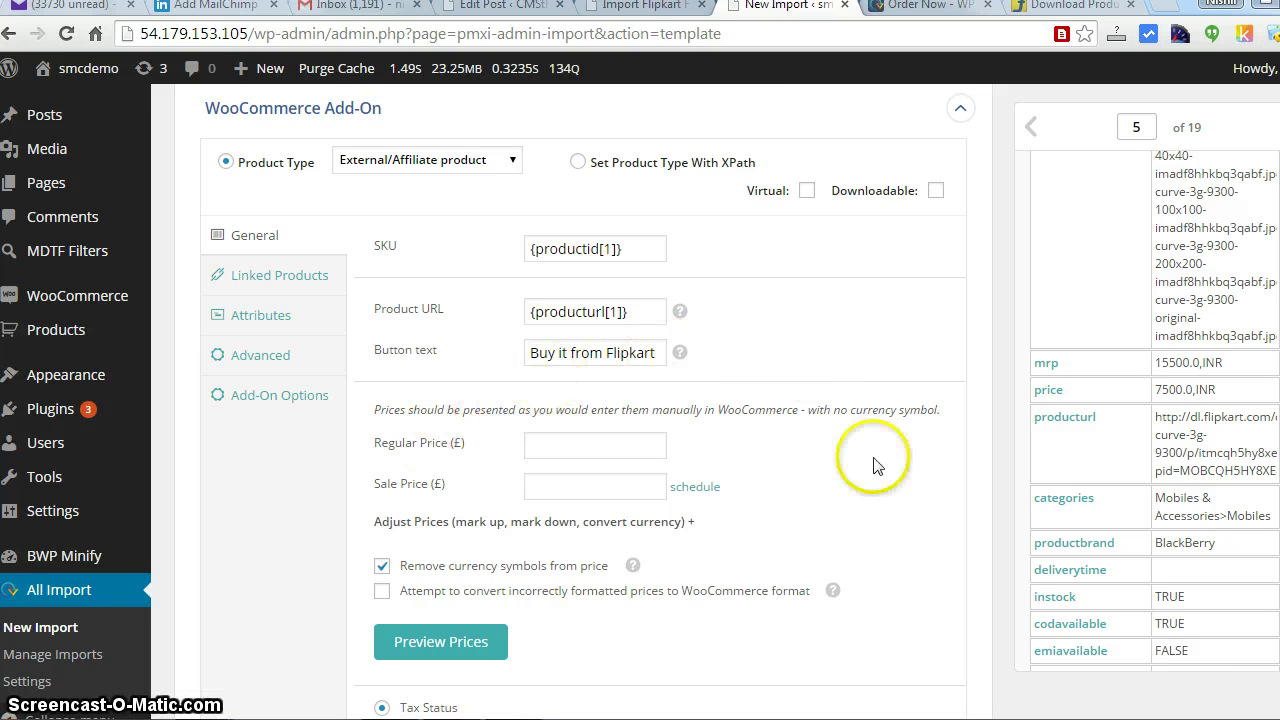
Step: Map Regular Price to {mrp[1]} and Sale Price to {price[1]}, previewing 15500.0 and 7500.0
scroll(481, 294, down, 2)
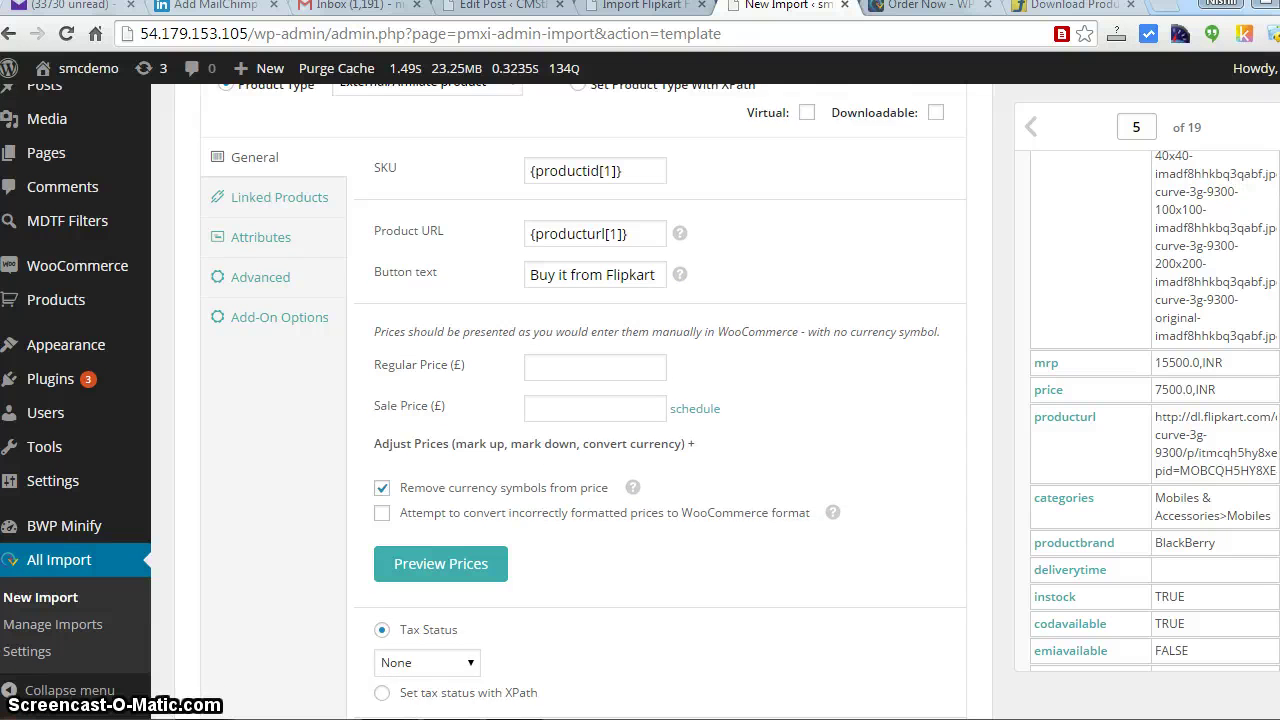
click(551, 331)
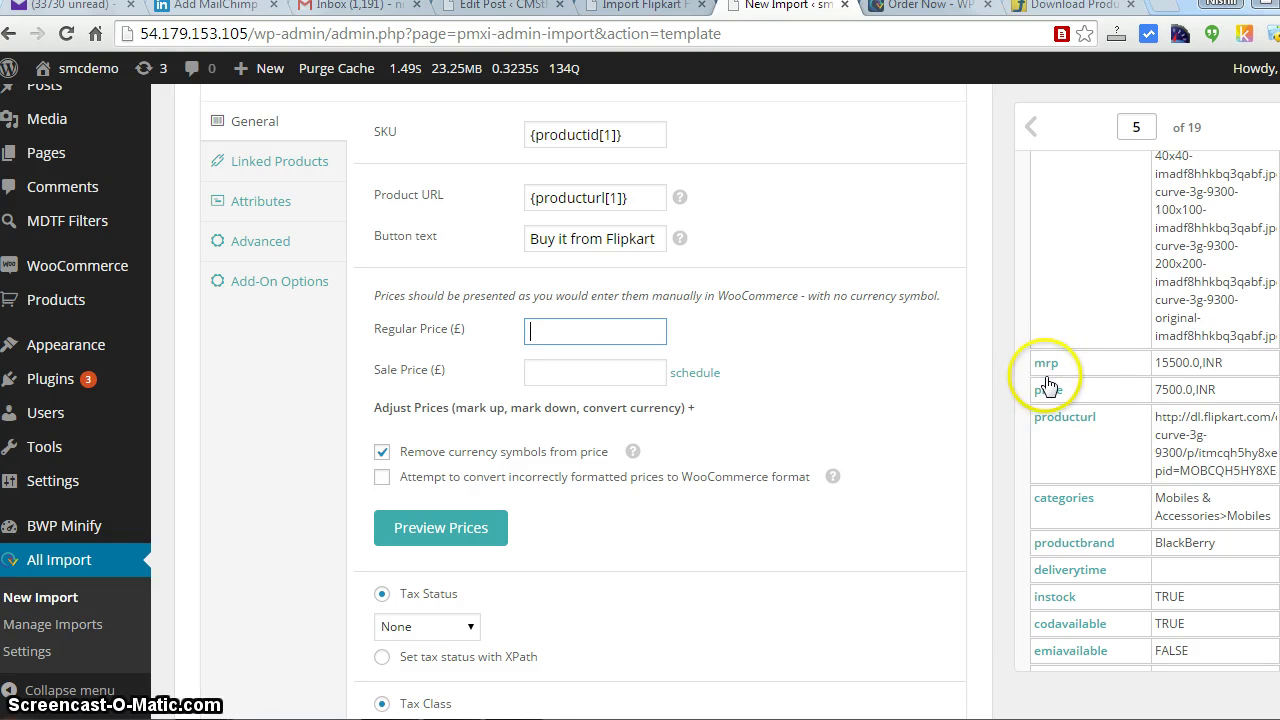
drag(1048, 389, 623, 338)
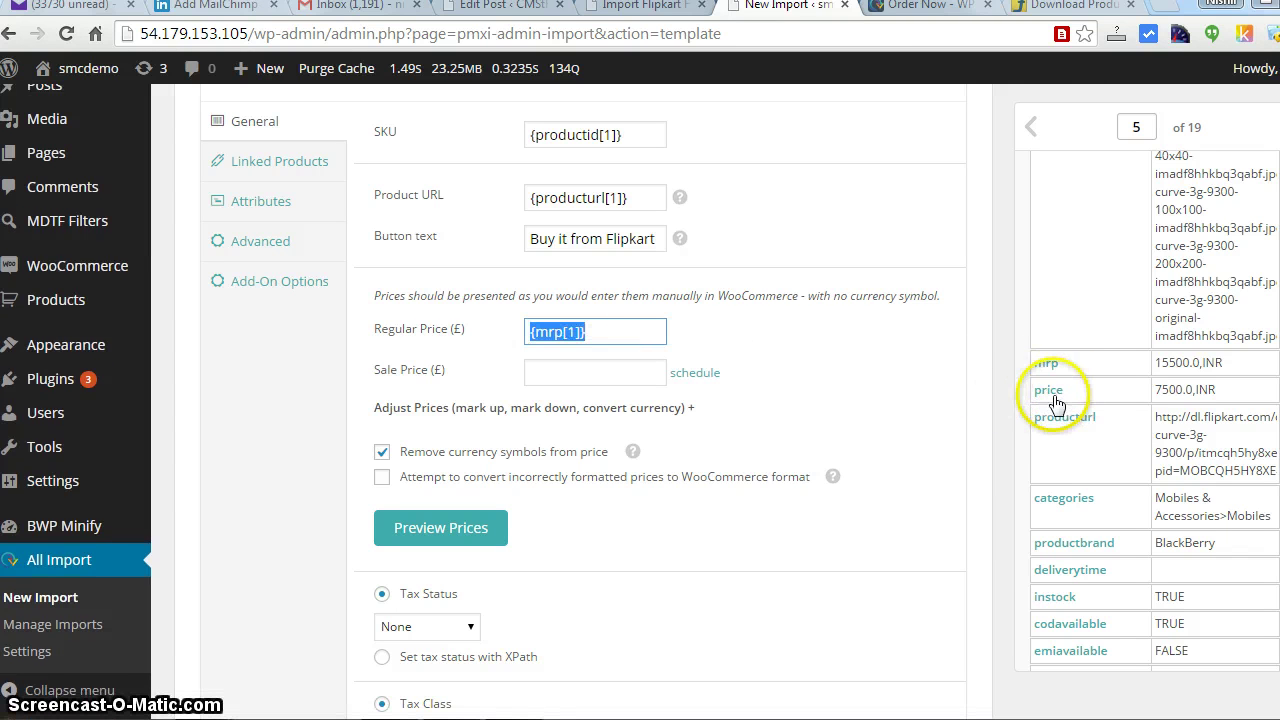
drag(1048, 389, 589, 371)
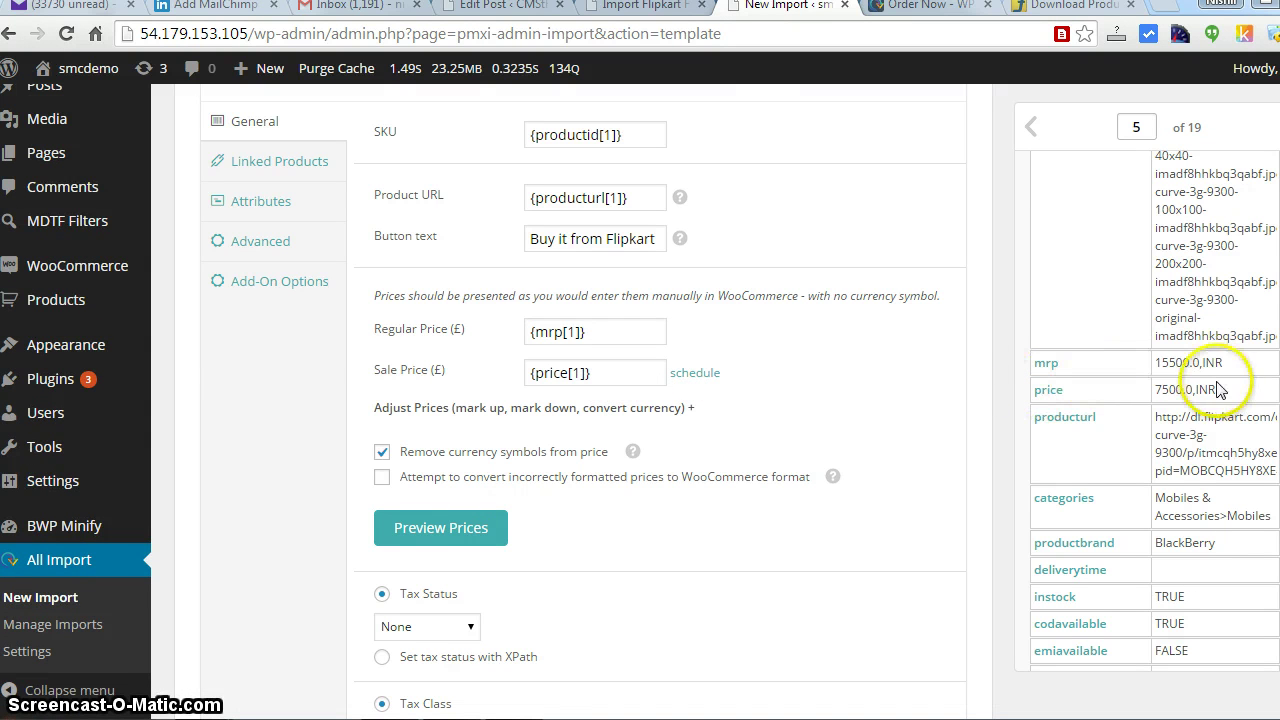
click(468, 530)
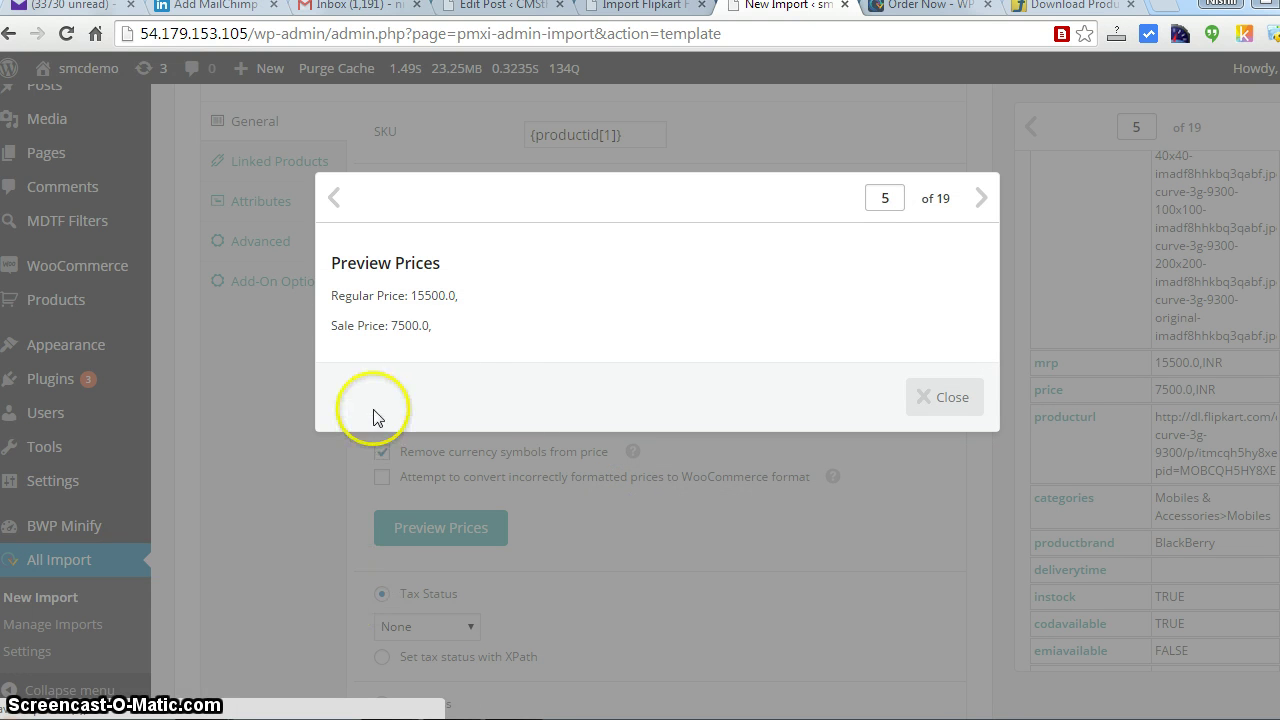
click(934, 397)
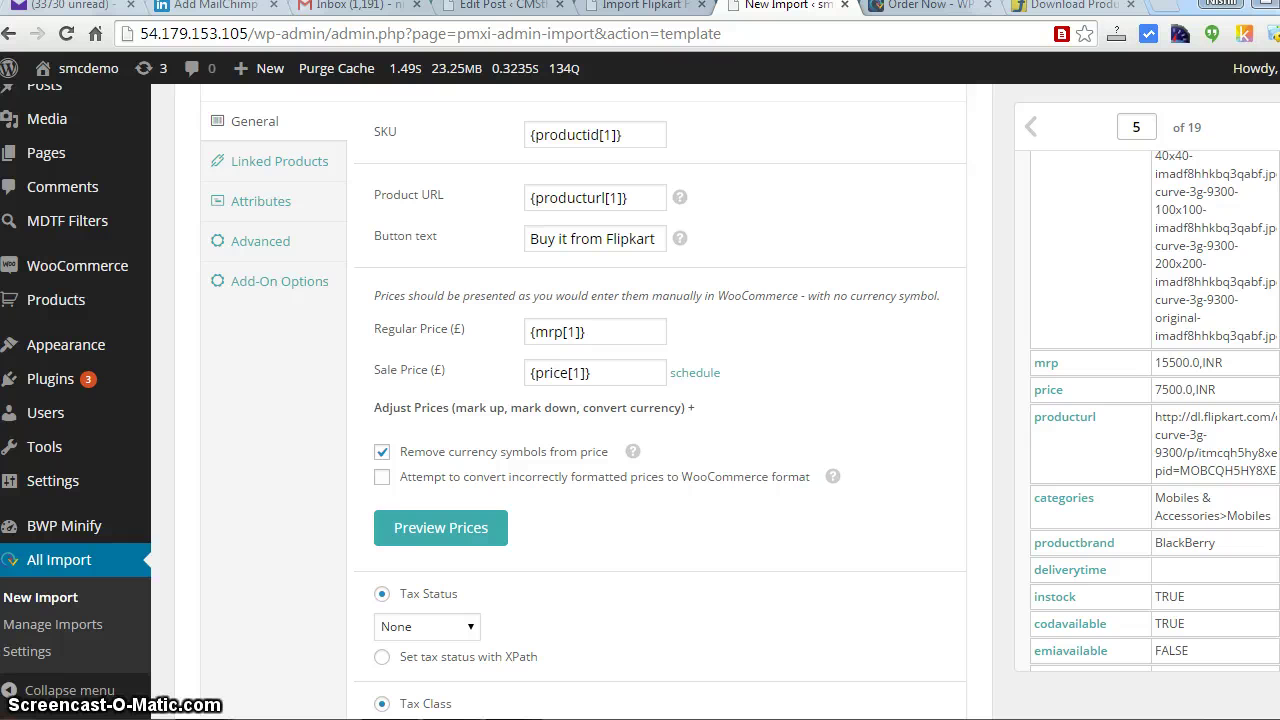
Step: Create a product attribute named Brand with its values mapped to {productbrand[1]}
click(272, 196)
click(580, 161)
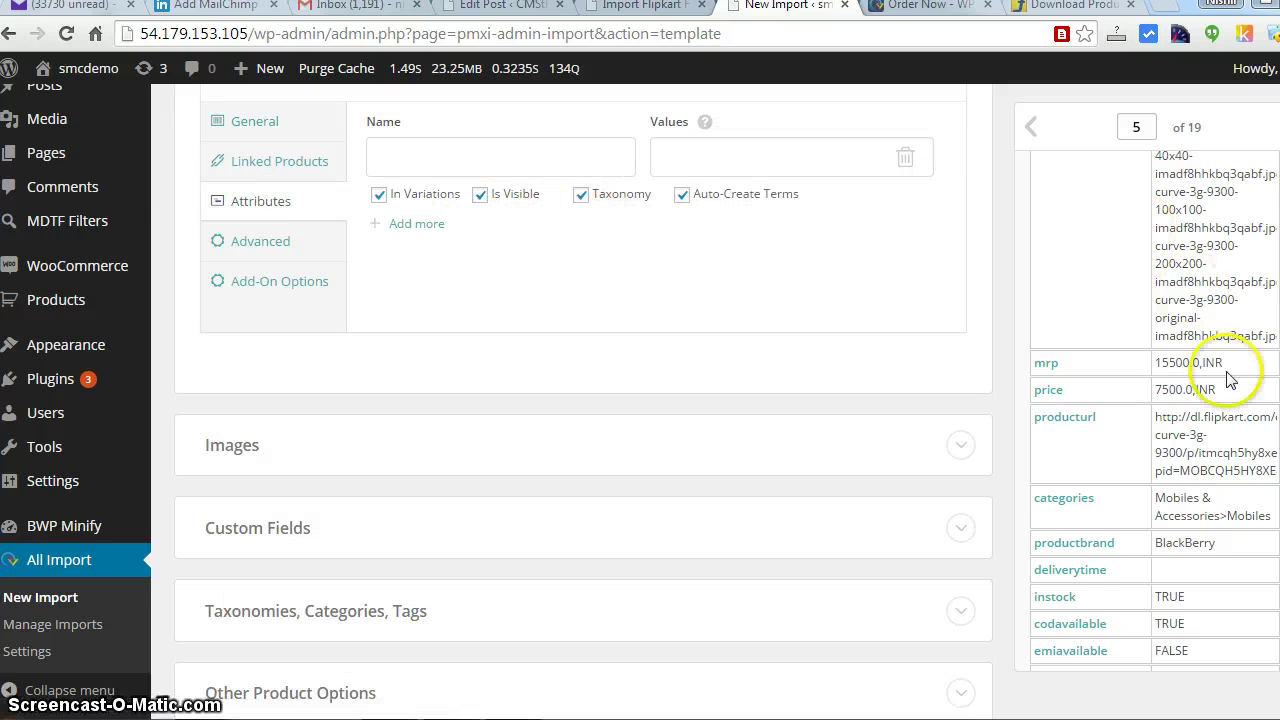
scroll(1155, 410, up, 3)
scroll(1155, 410, down, 5)
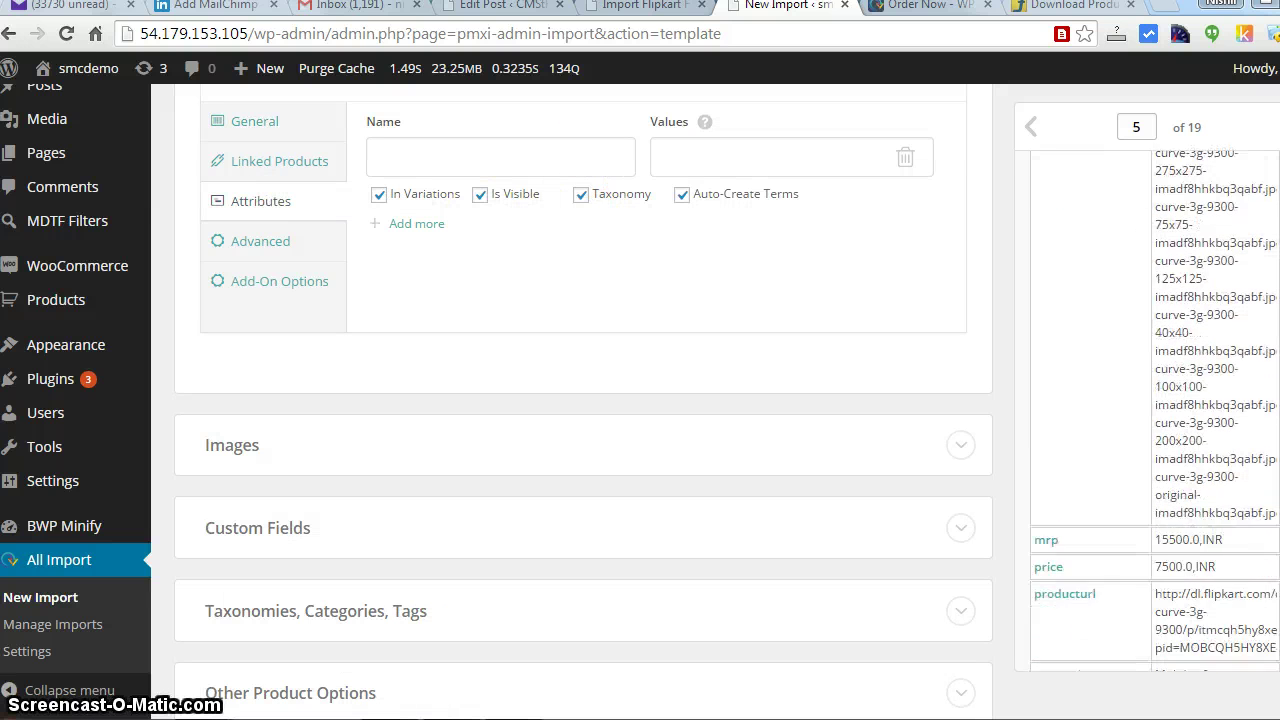
scroll(1275, 516, down, 3)
scroll(584, 400, up, 5)
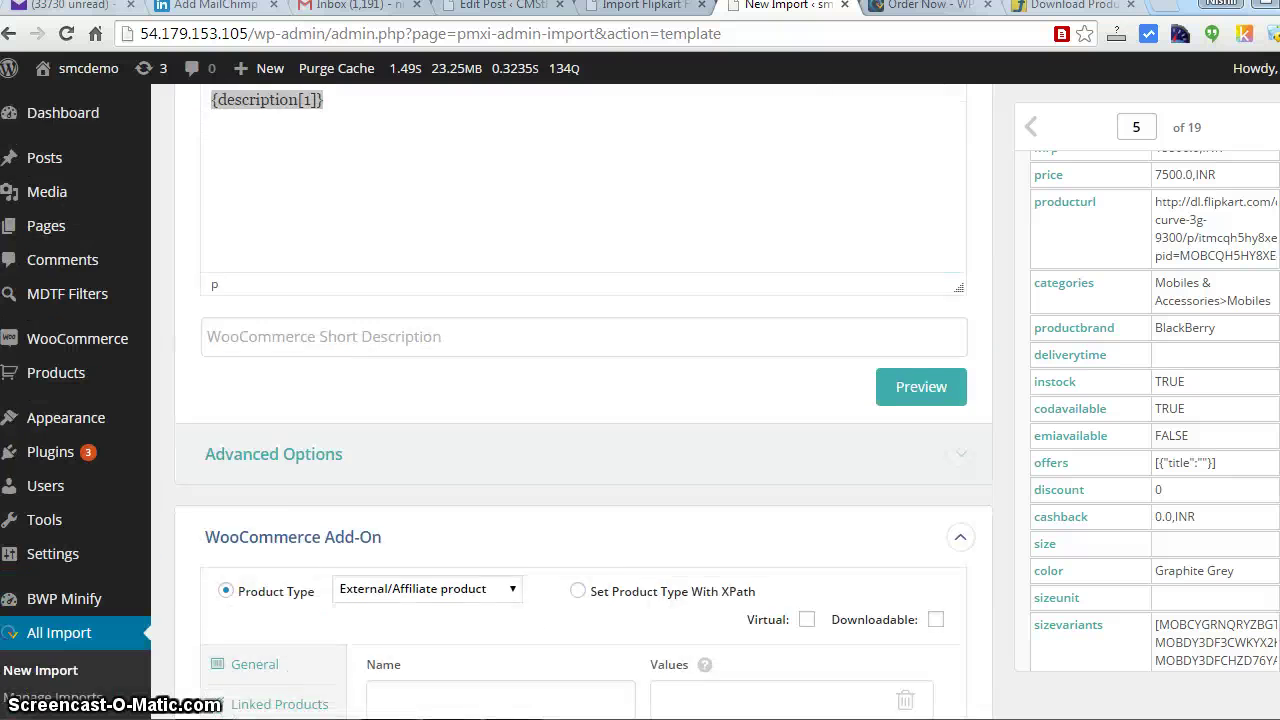
scroll(584, 400, down, 3)
click(425, 423)
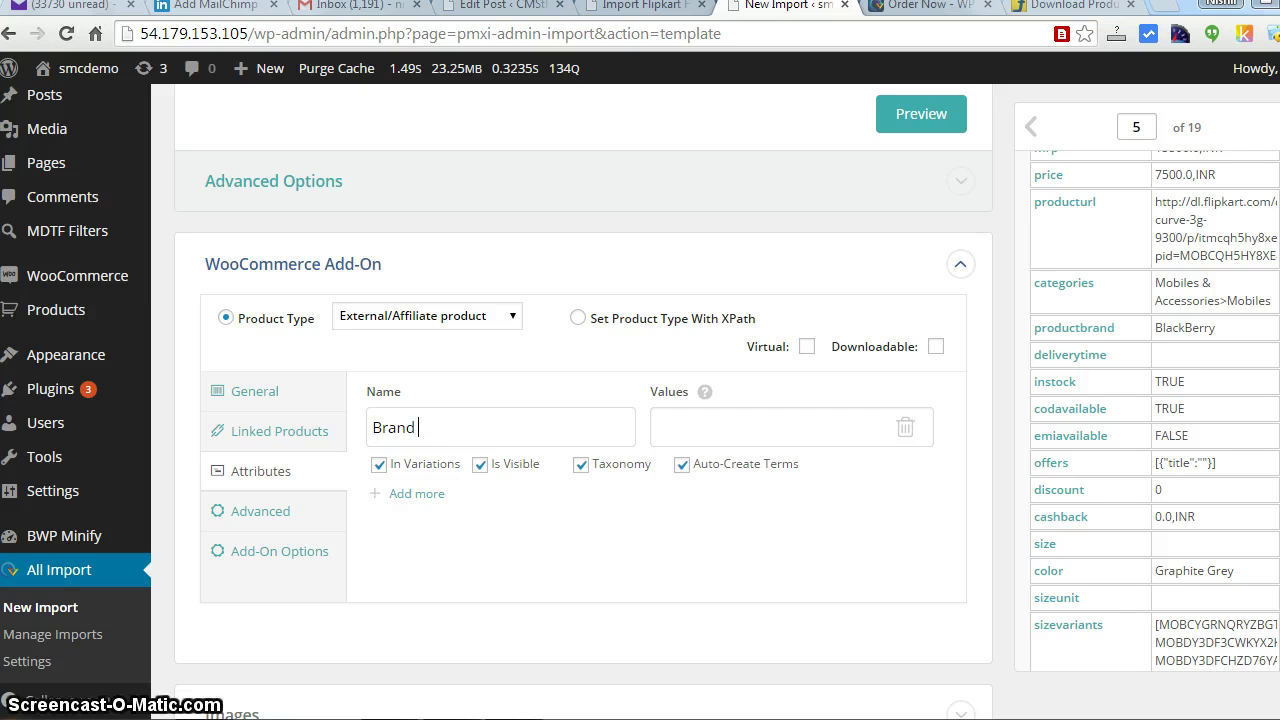
scroll(1155, 409, down, 2)
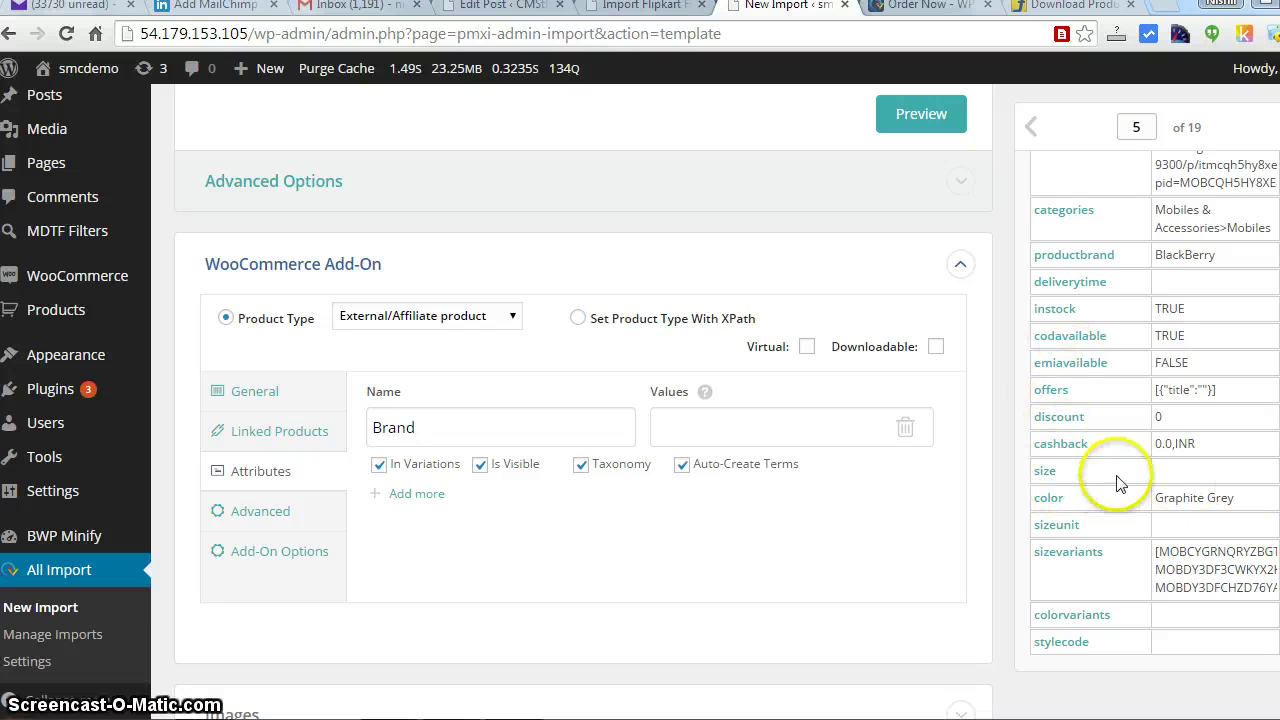
drag(1094, 258, 757, 415)
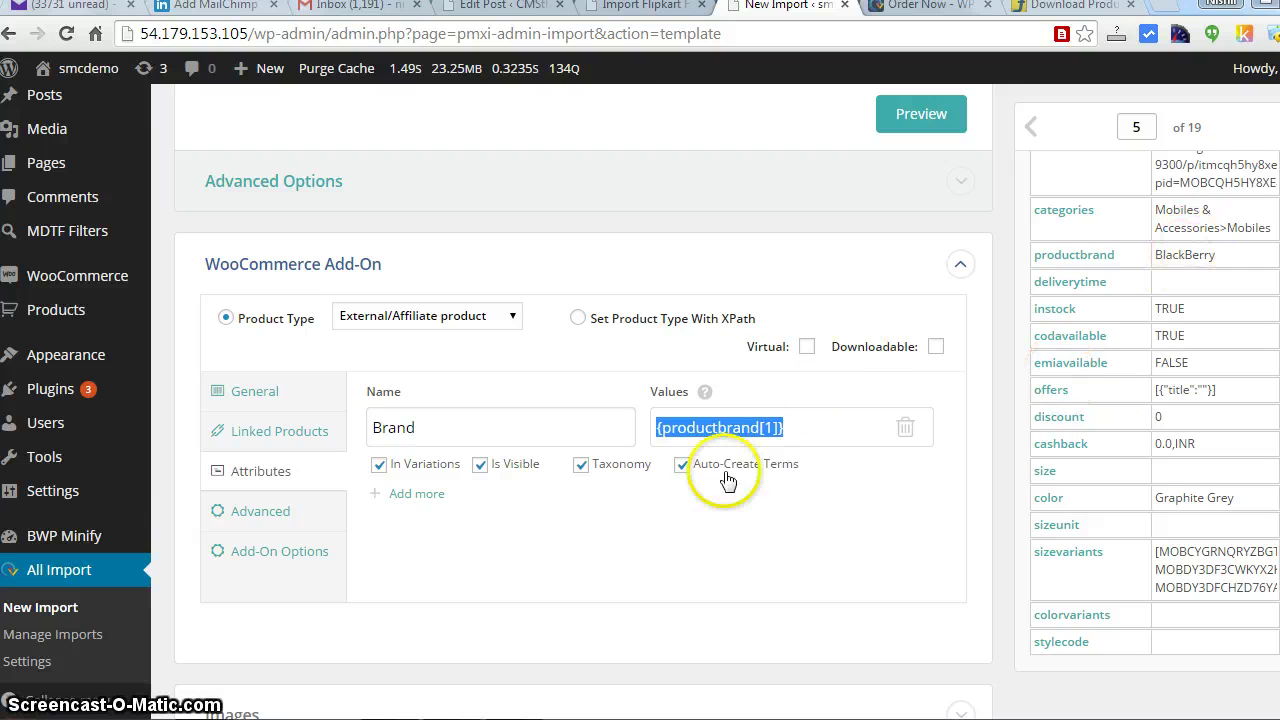
click(441, 429)
click(397, 428)
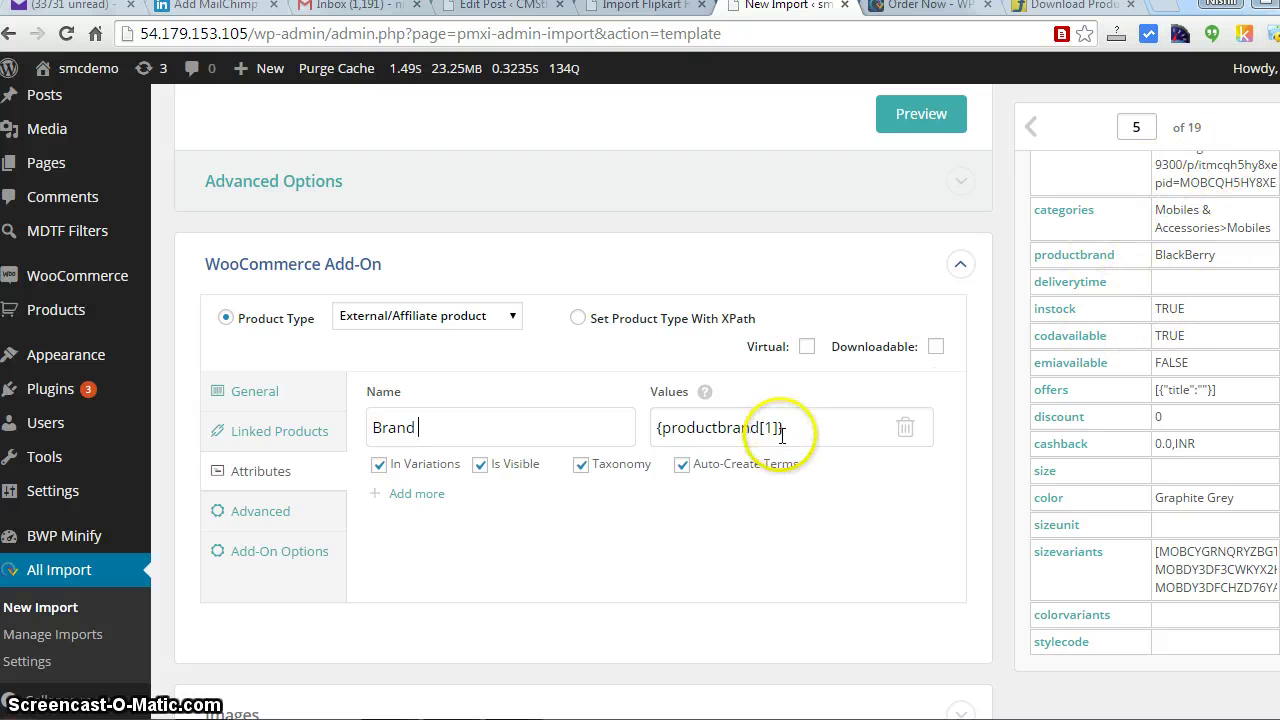
scroll(584, 400, down, 5)
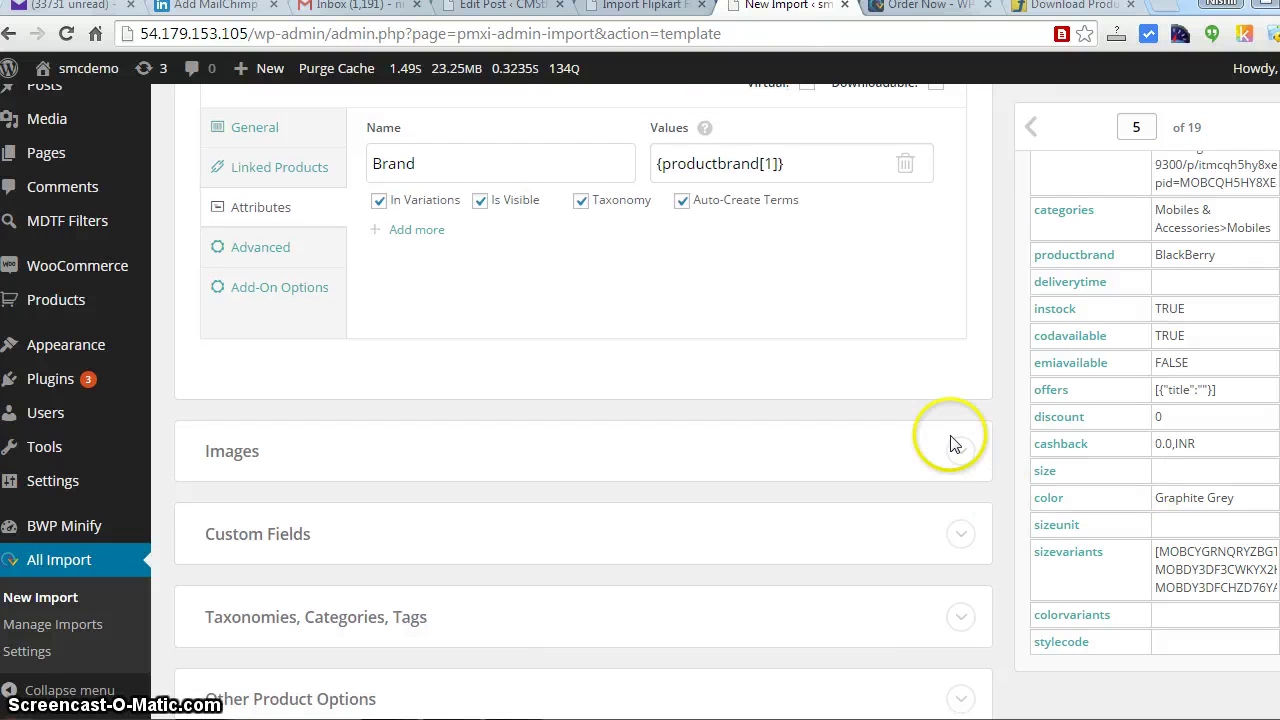
Step: Keep Enable reviews set to No in the Advanced product settings
click(243, 248)
click(270, 284)
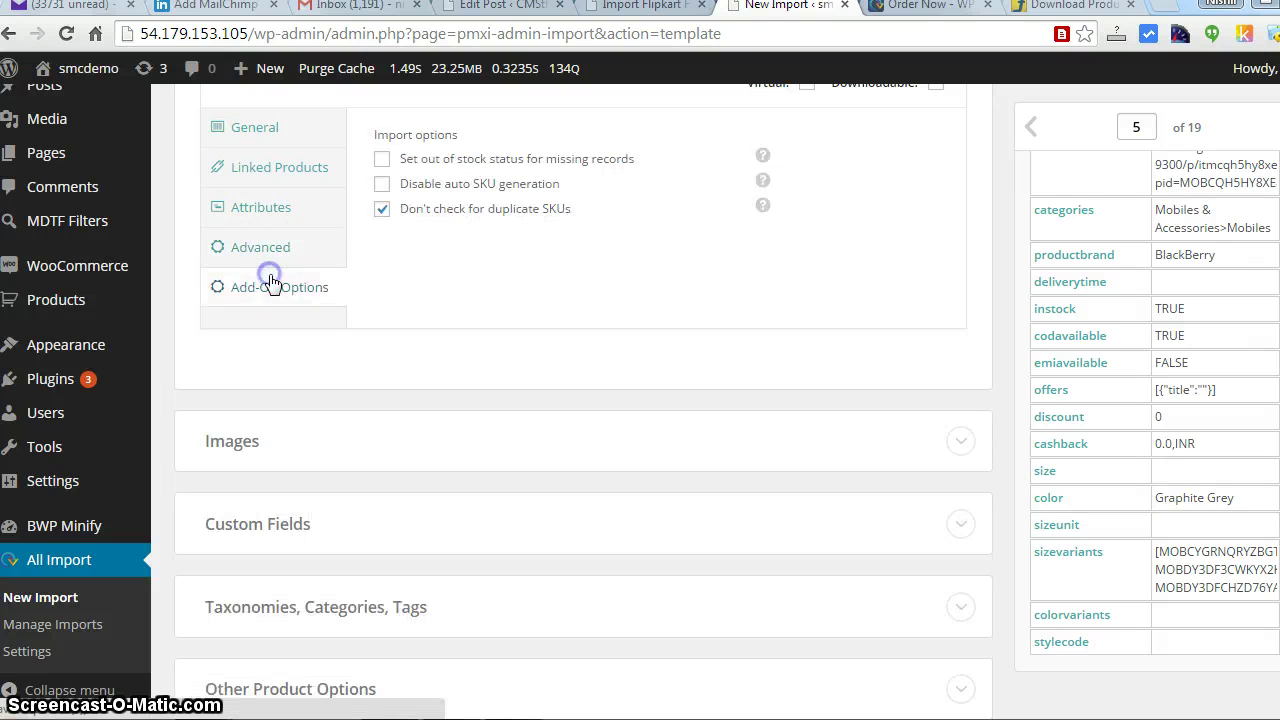
click(289, 249)
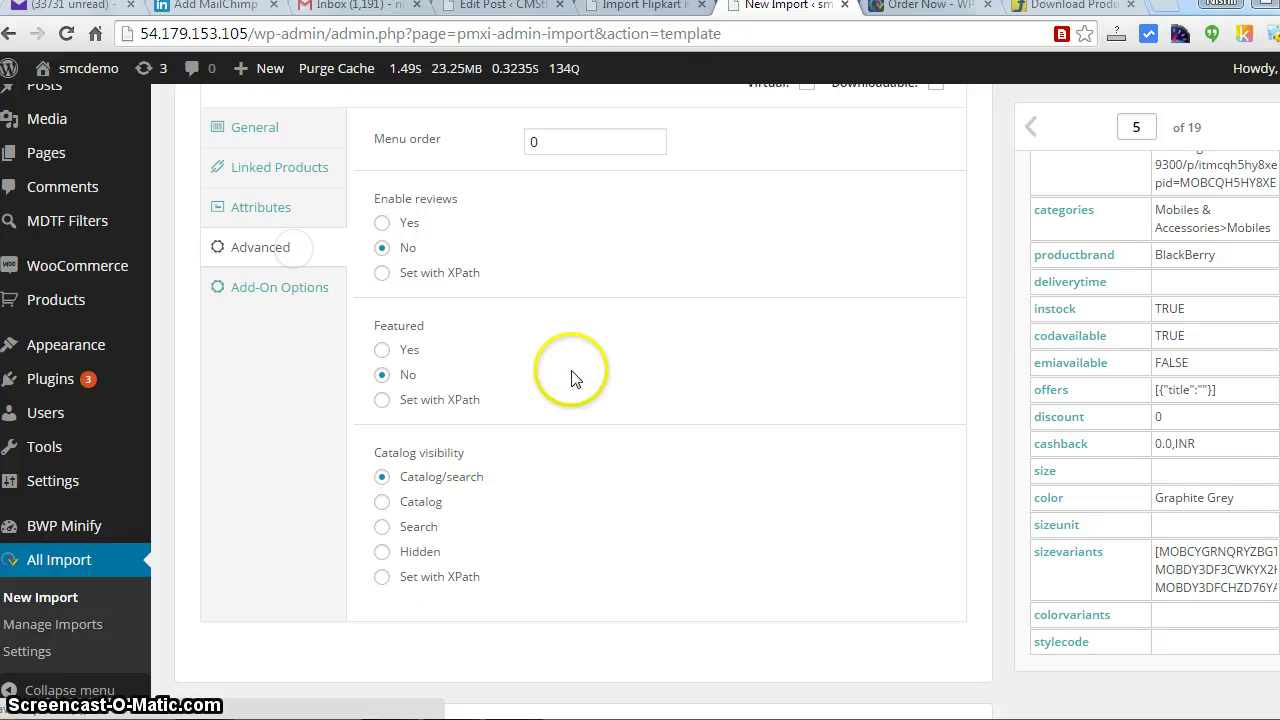
click(383, 226)
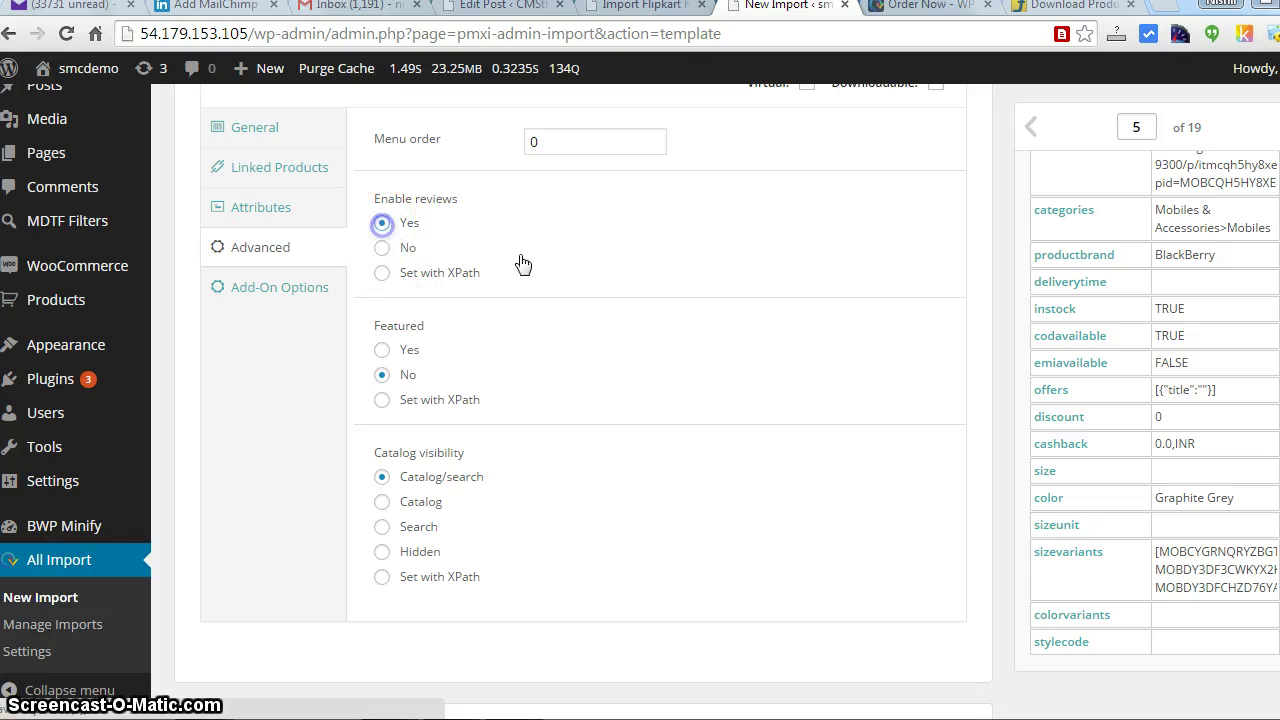
click(384, 250)
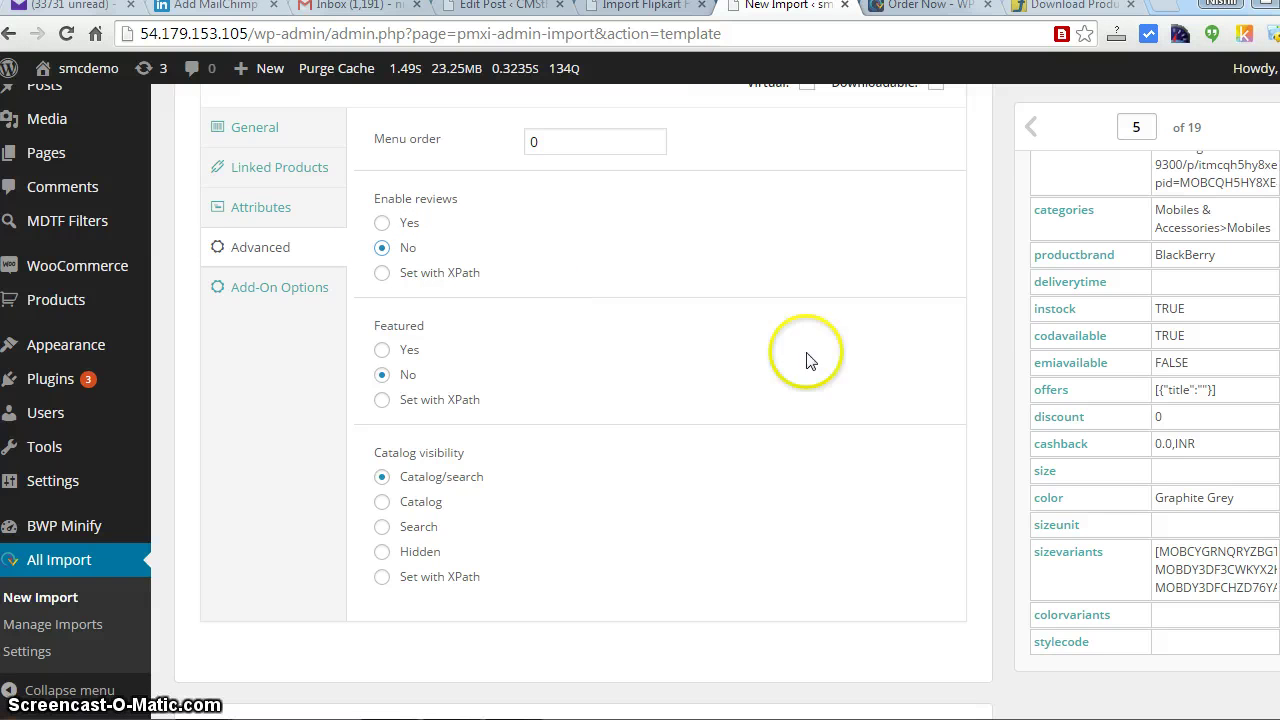
Step: Uncheck 'Don't check for duplicate SKUs' in Add-On Options so duplicate SKUs are checked
click(257, 292)
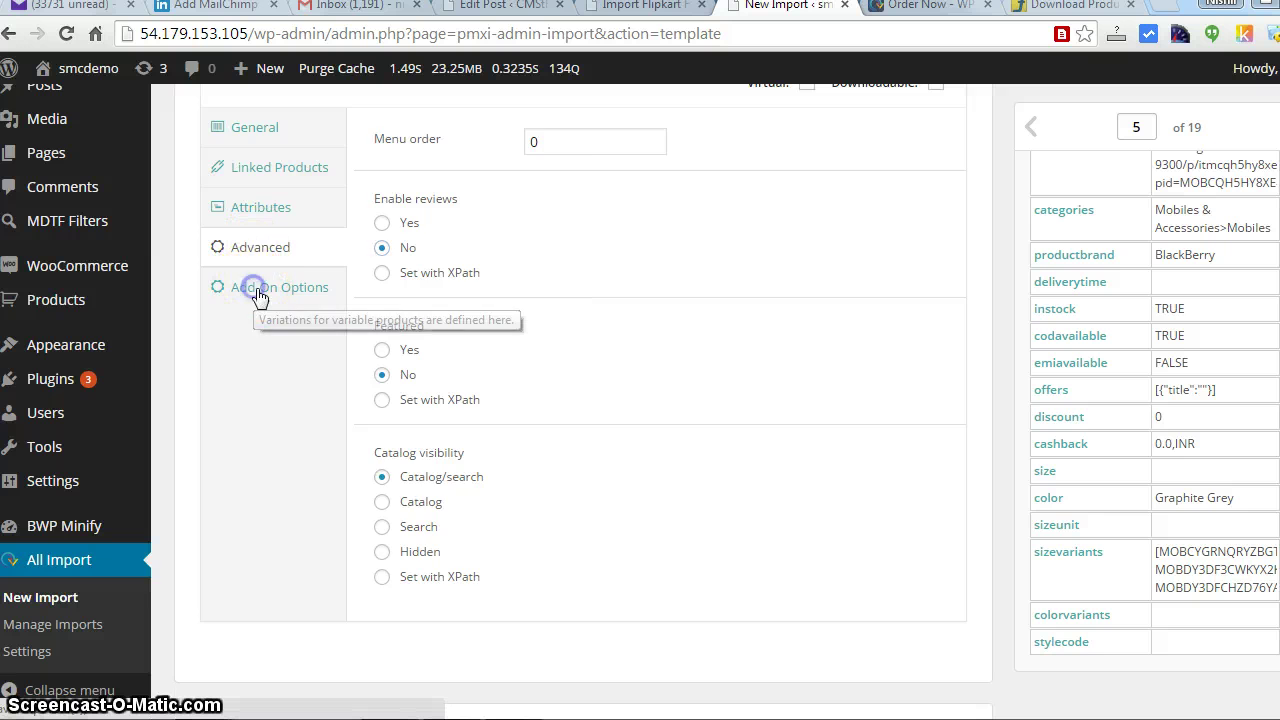
click(486, 223)
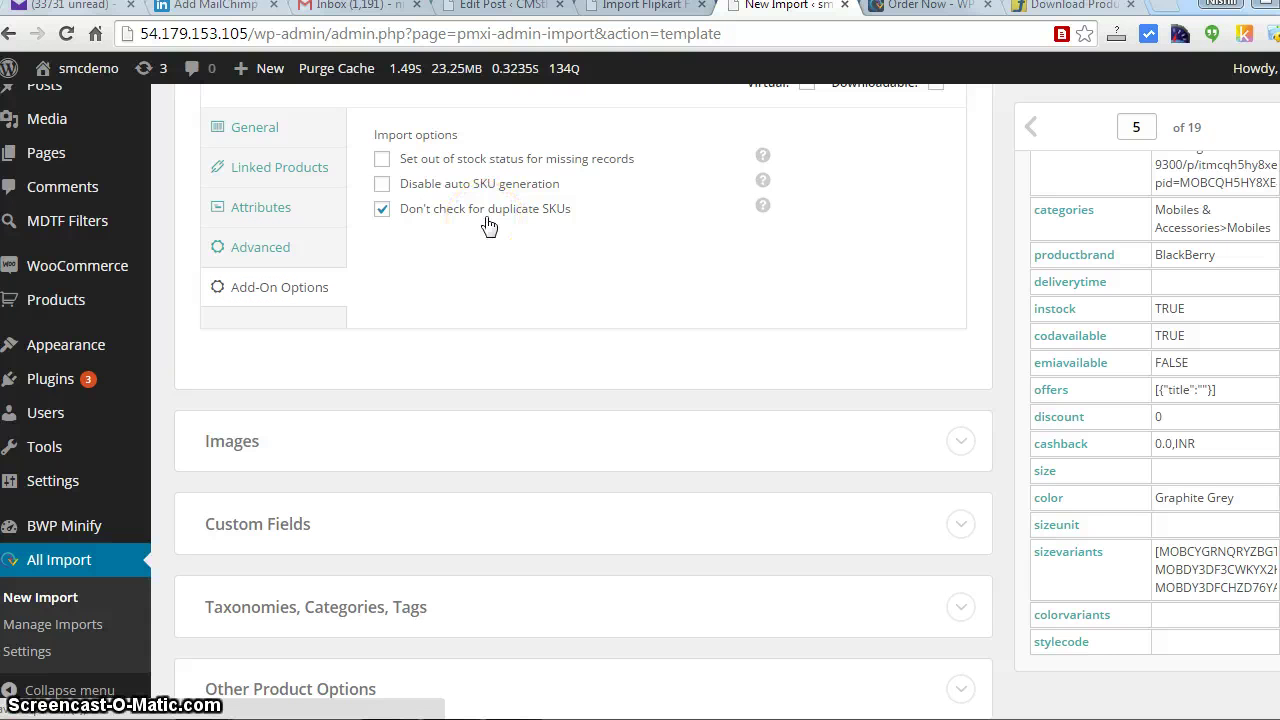
click(384, 209)
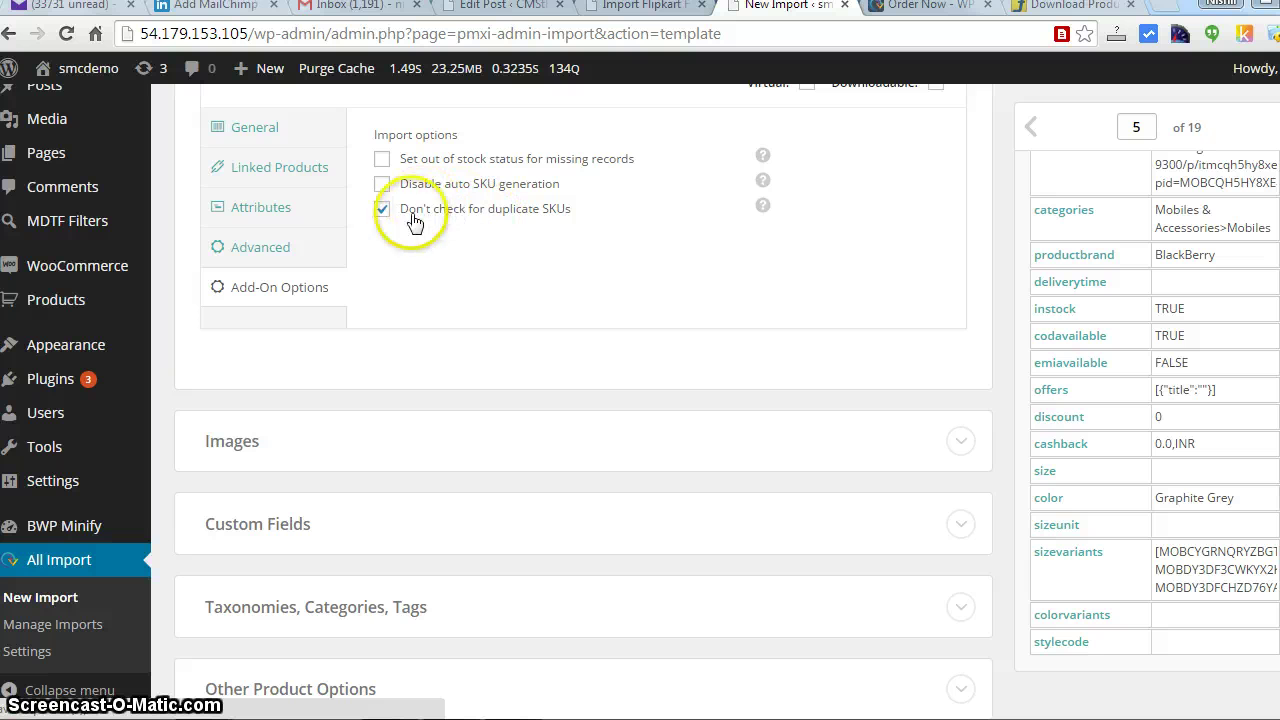
click(377, 207)
click(383, 211)
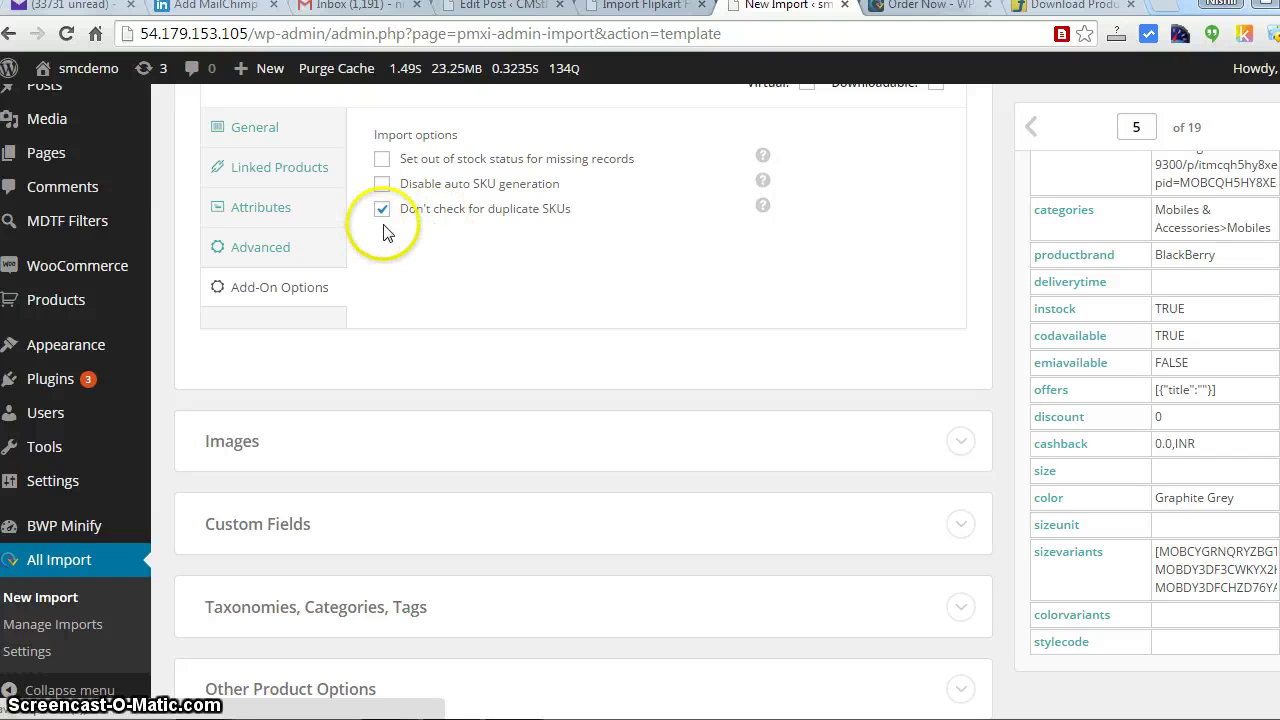
click(381, 211)
click(565, 265)
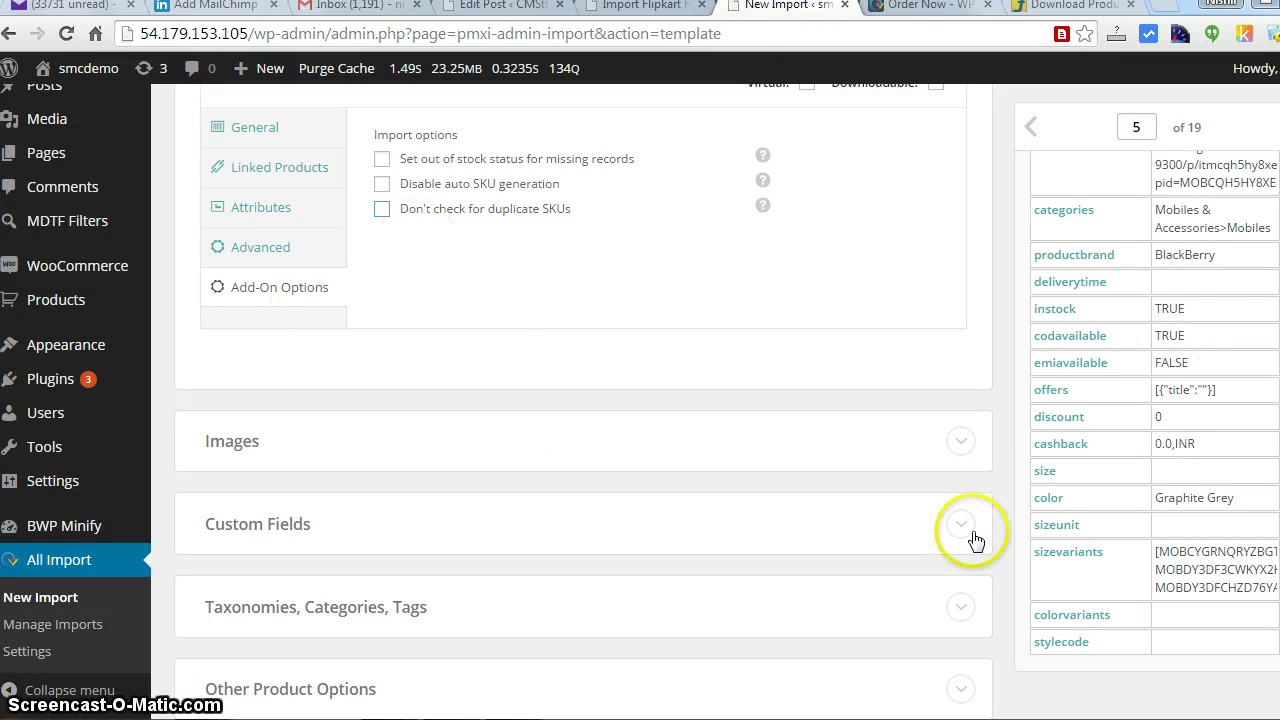
Step: Map product images to {imageurlstr[1]}, comma-separated, and preview the BlackBerry Curve image URLs
click(959, 443)
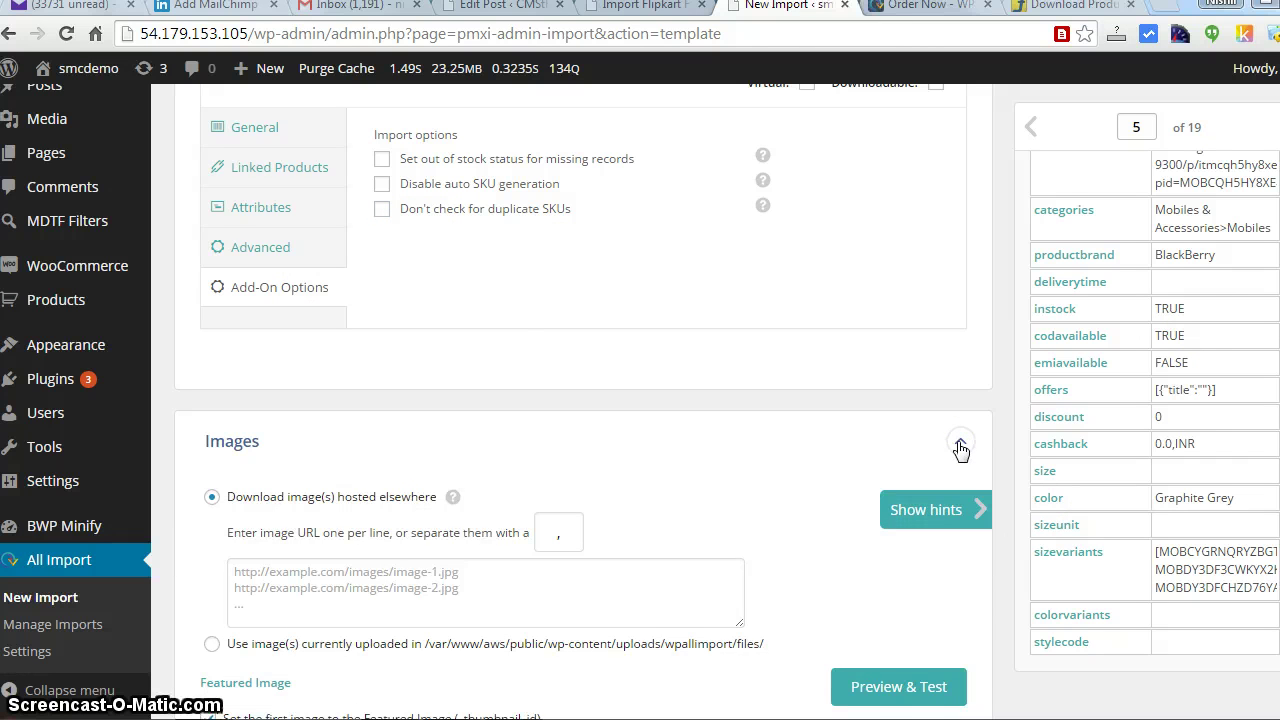
scroll(584, 400, down, 2)
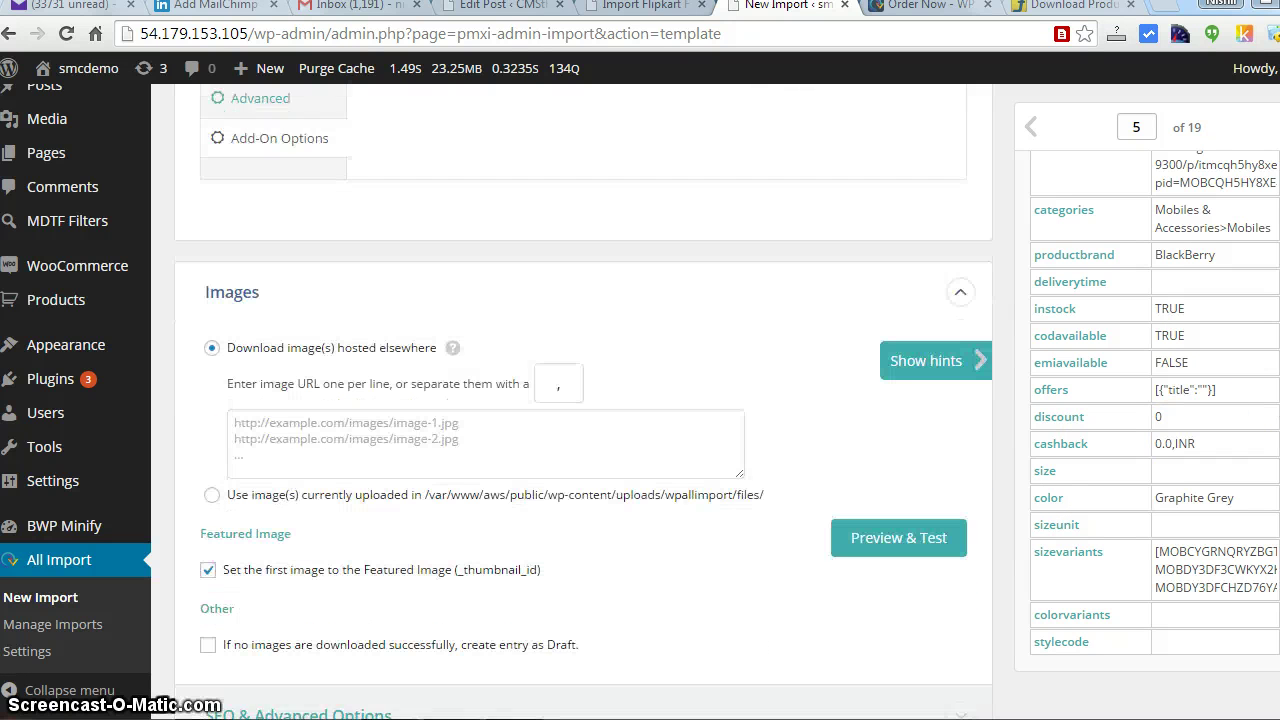
scroll(1228, 234, up, 10)
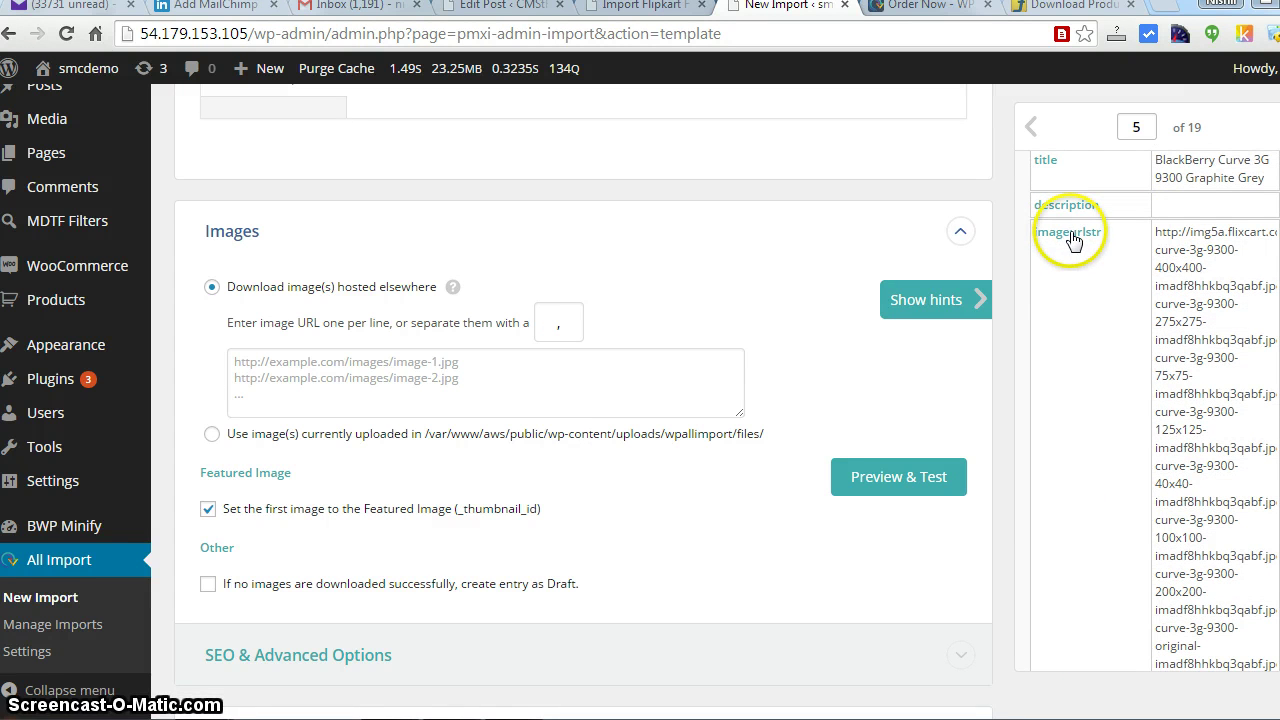
drag(1070, 238, 422, 362)
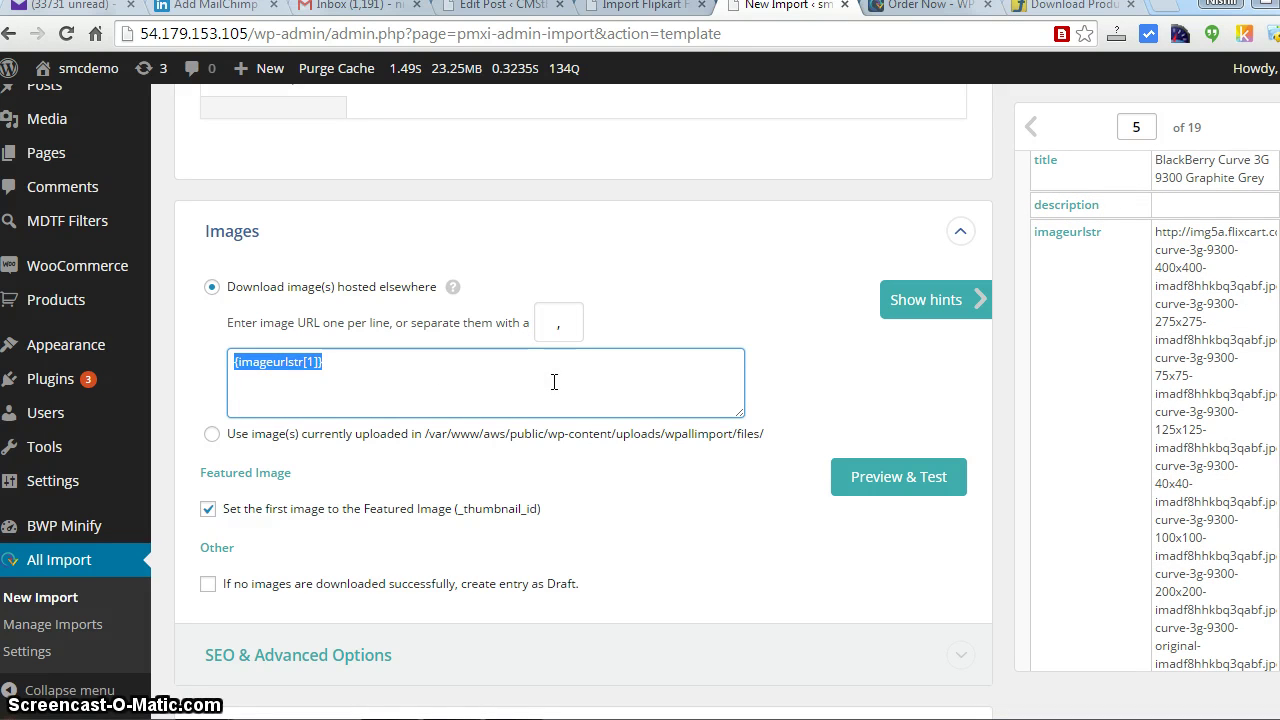
click(554, 382)
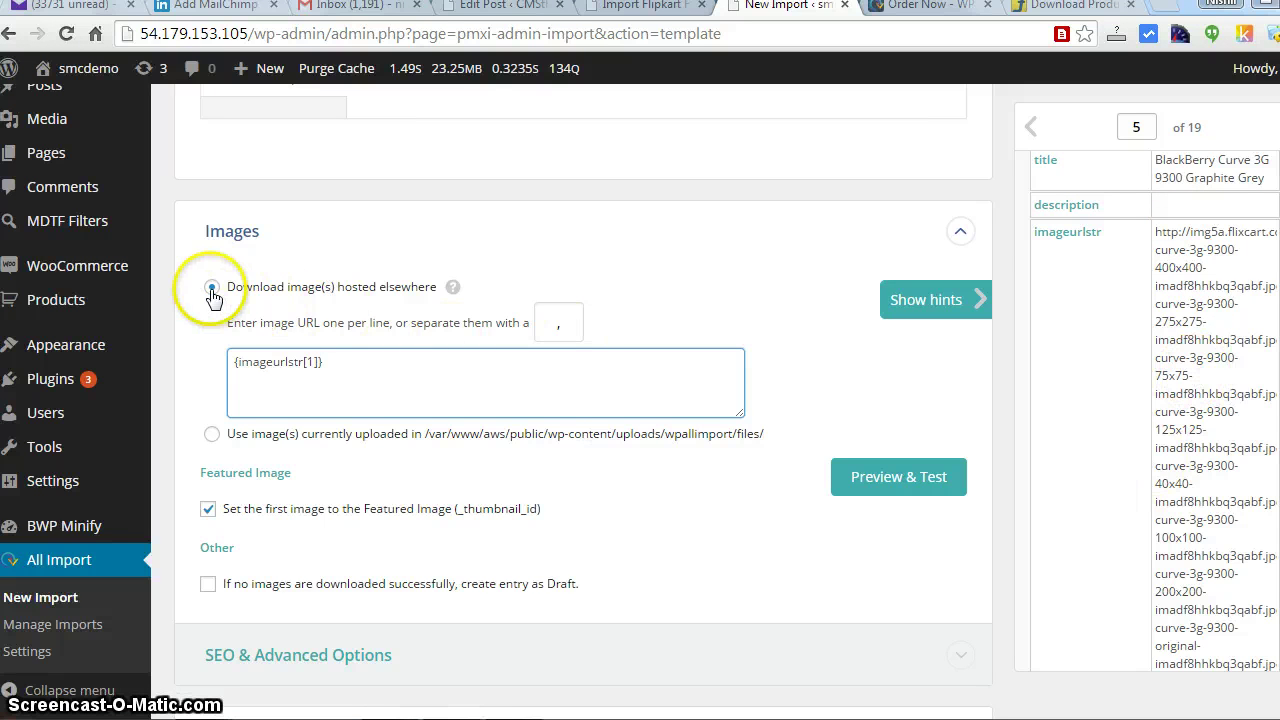
click(568, 321)
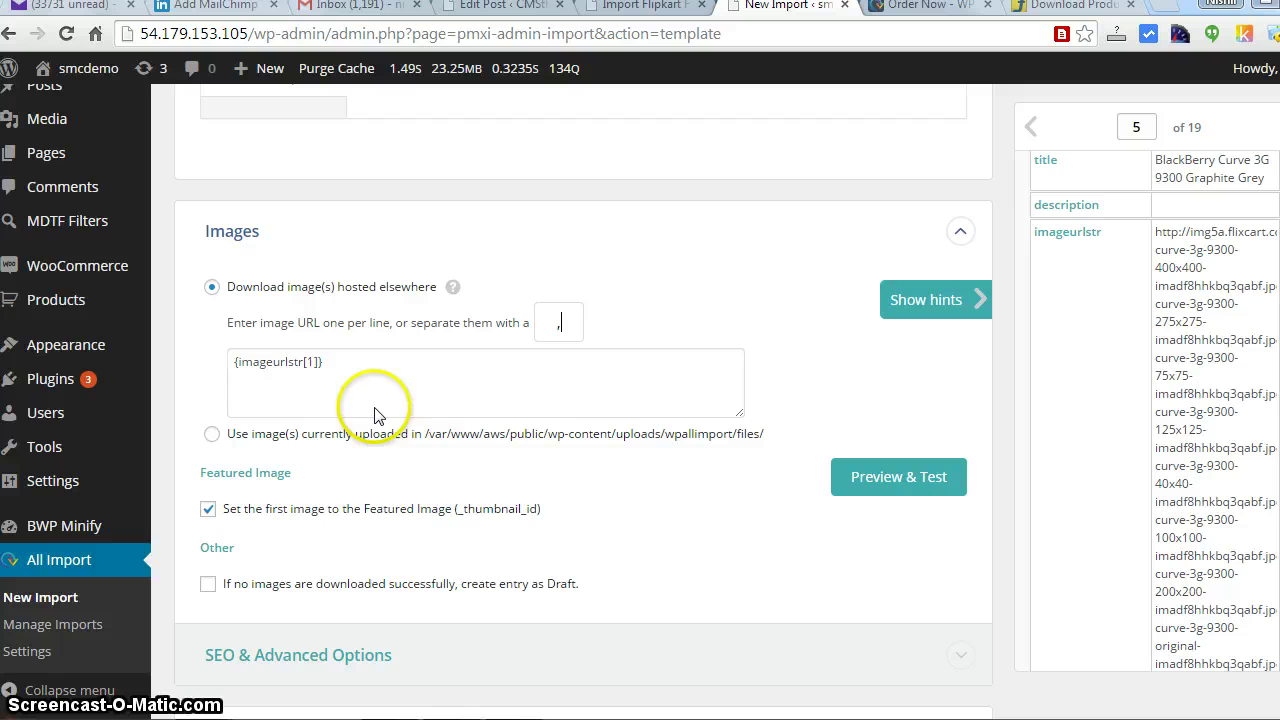
click(468, 380)
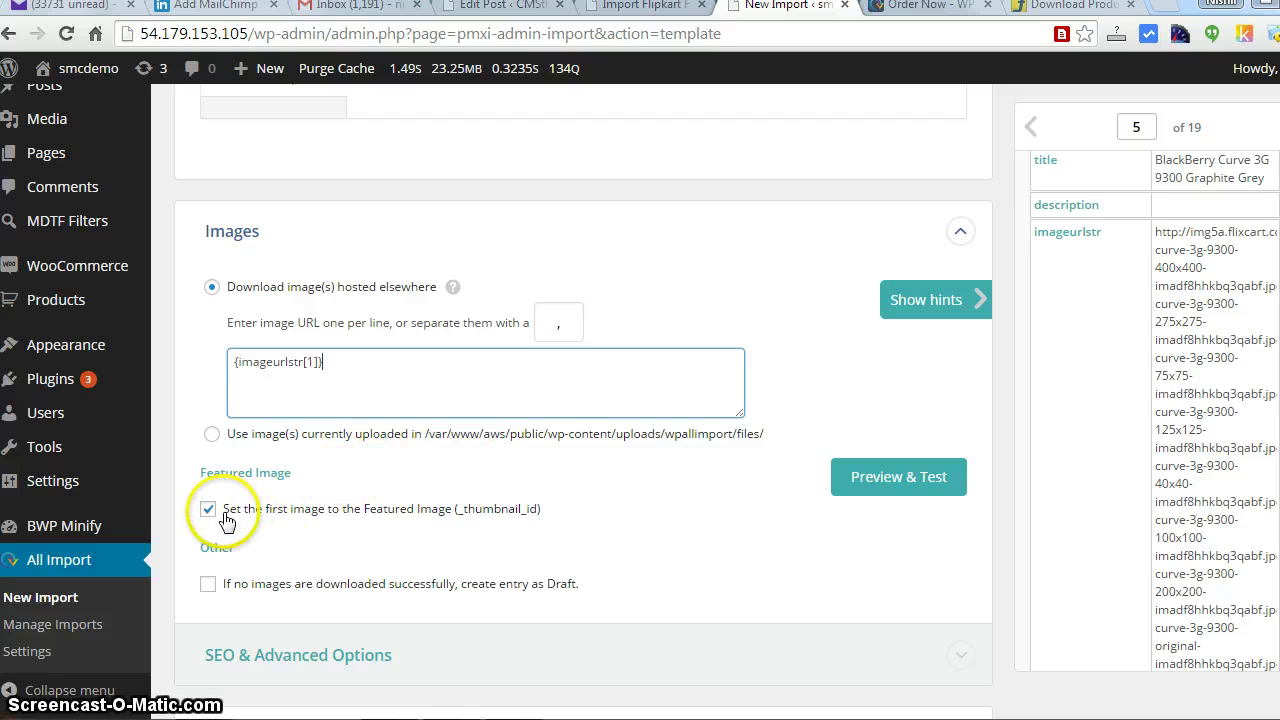
drag(1157, 267, 1207, 267)
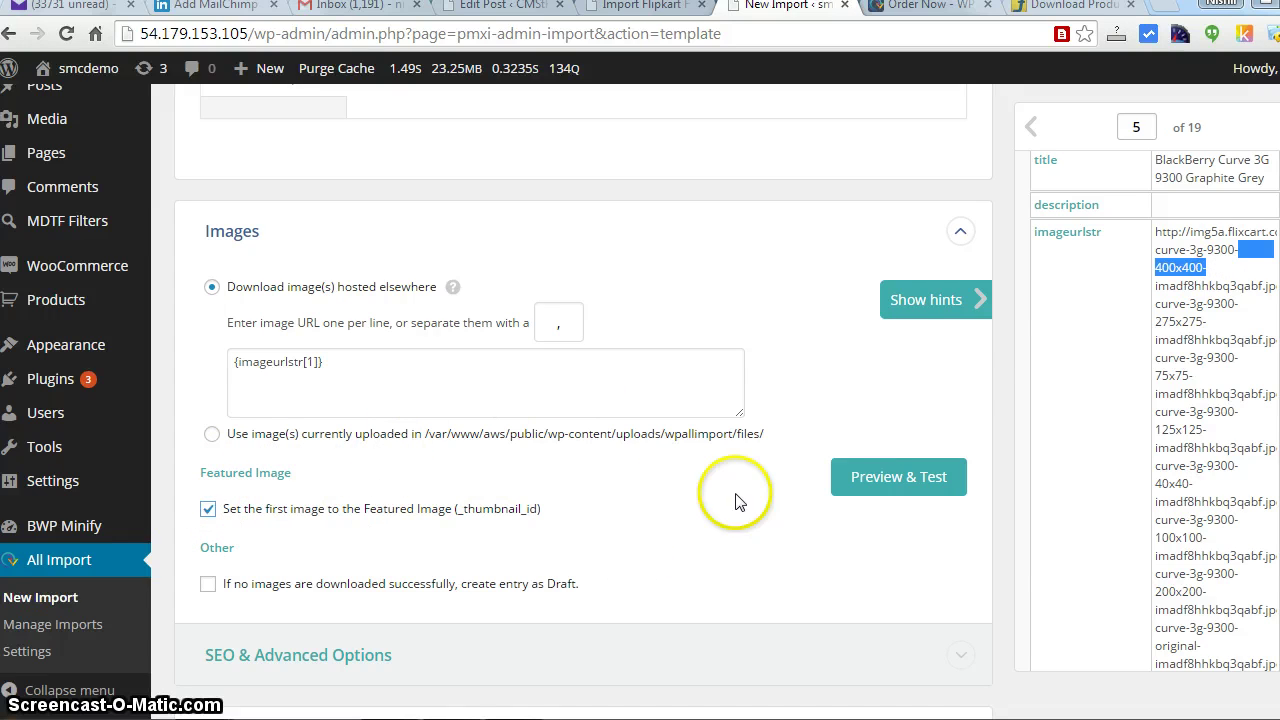
click(932, 492)
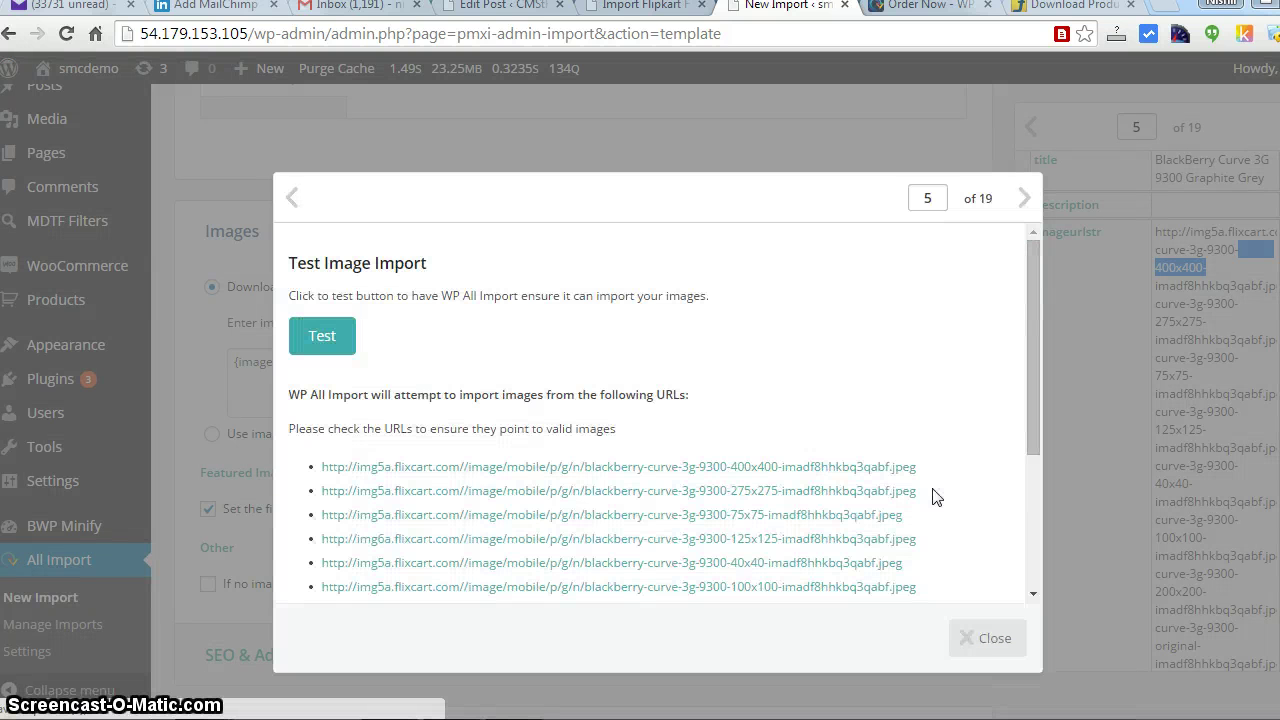
Step: Close the Test Image Import preview of eight BlackBerry images and collapse the Images section
drag(1036, 300, 970, 445)
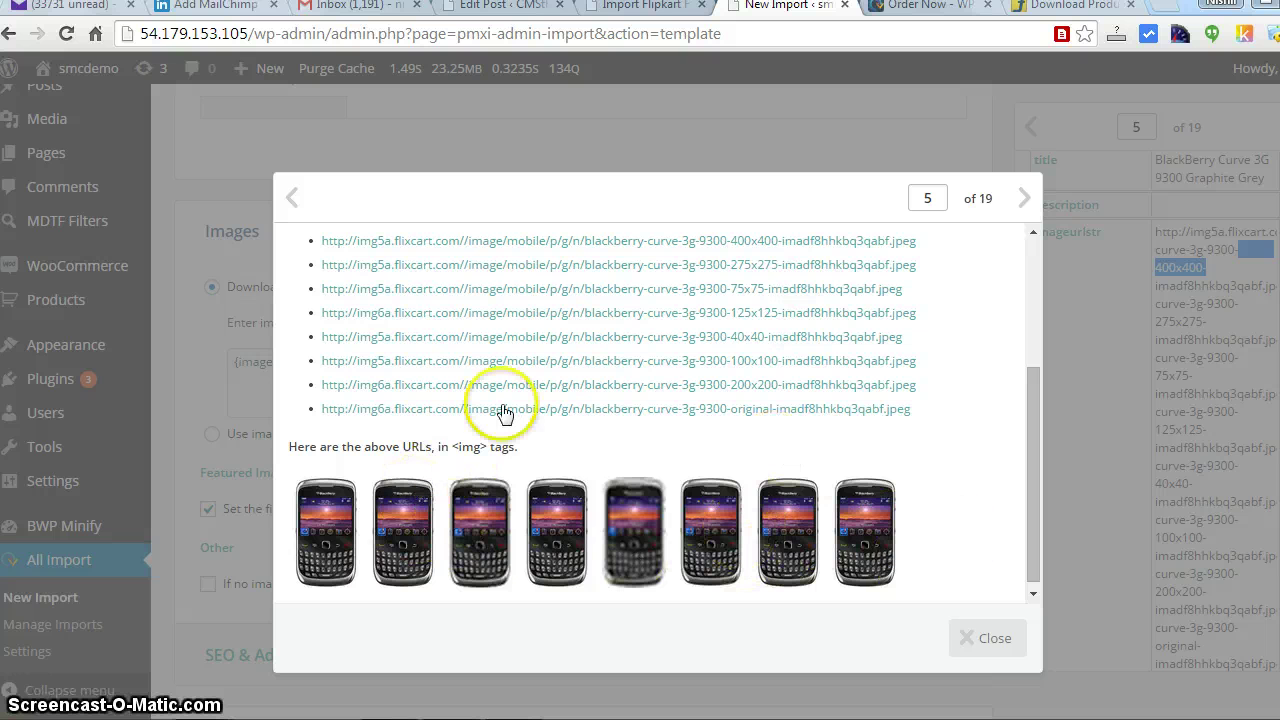
click(995, 640)
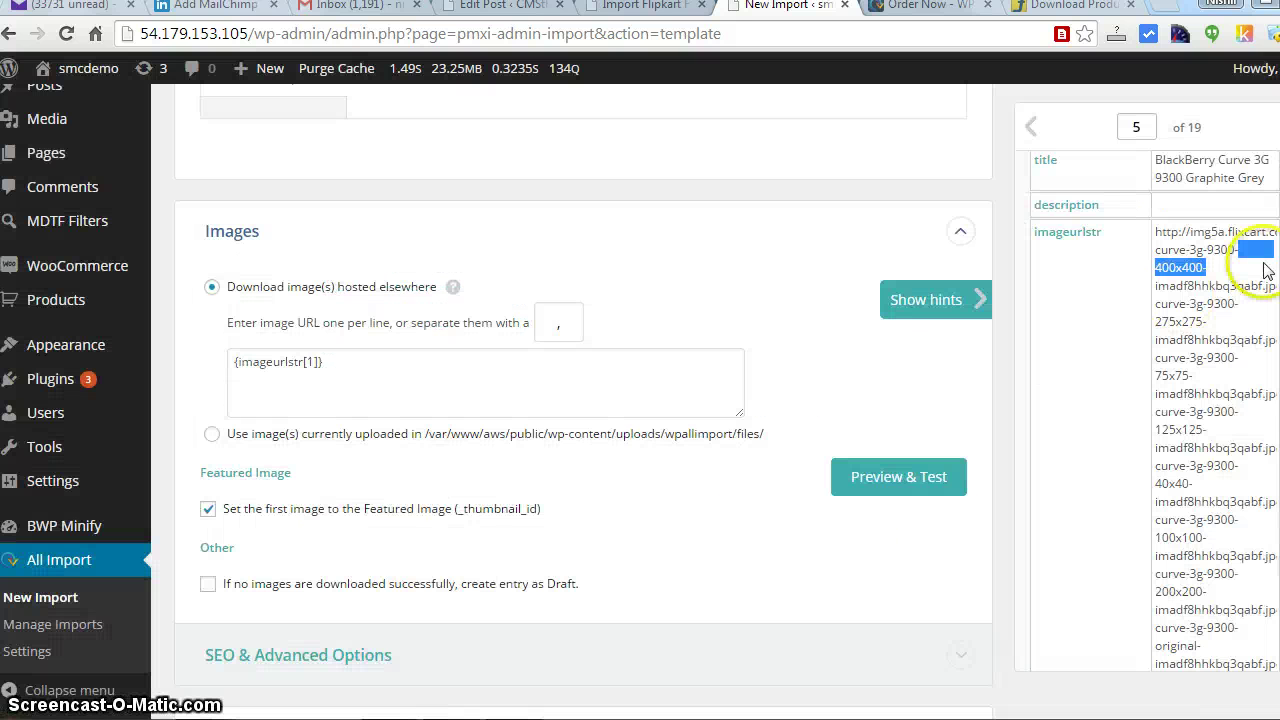
click(960, 231)
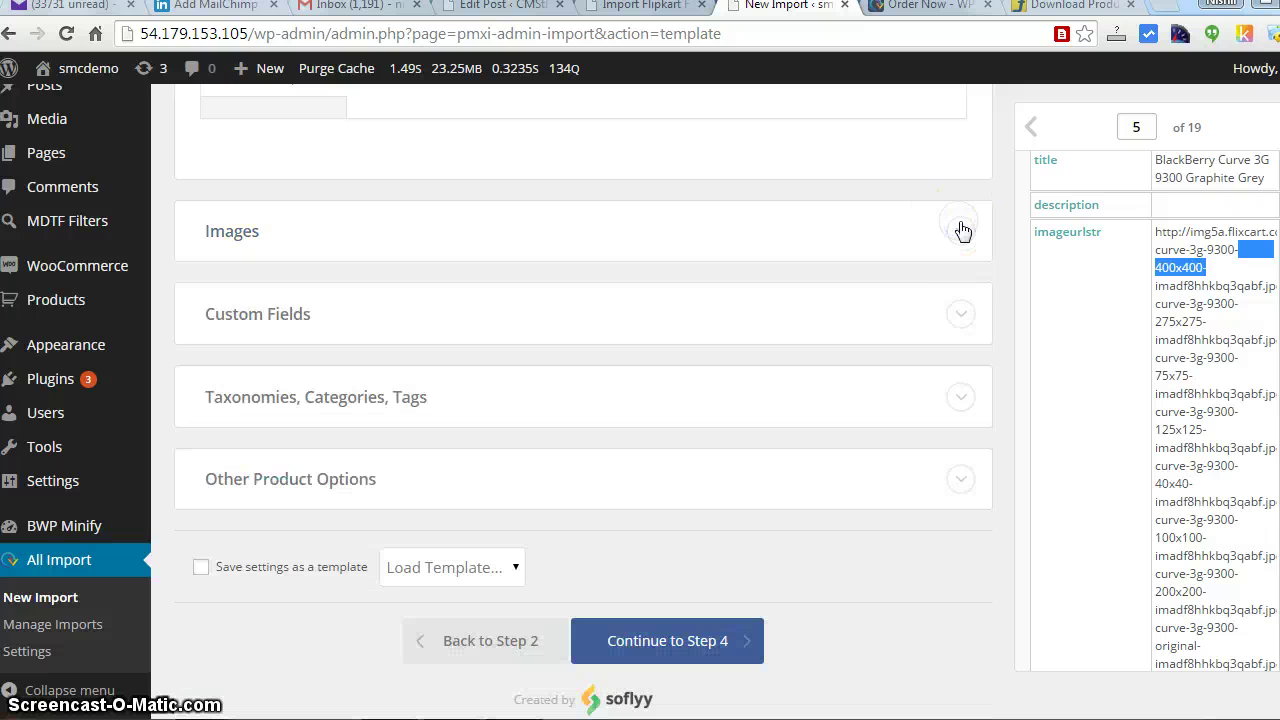
Step: Enable Product Categories as a manually designed parent/child hierarchy with two empty category rows
click(962, 395)
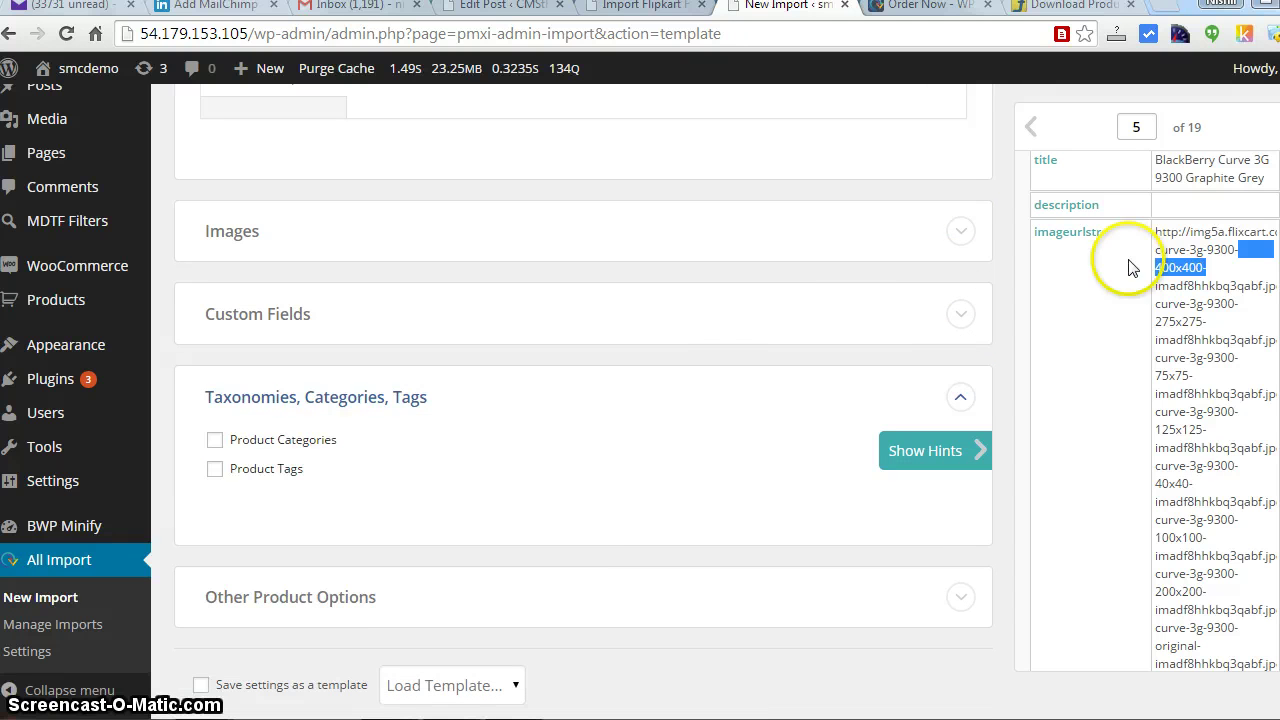
scroll(1150, 410, down, 4)
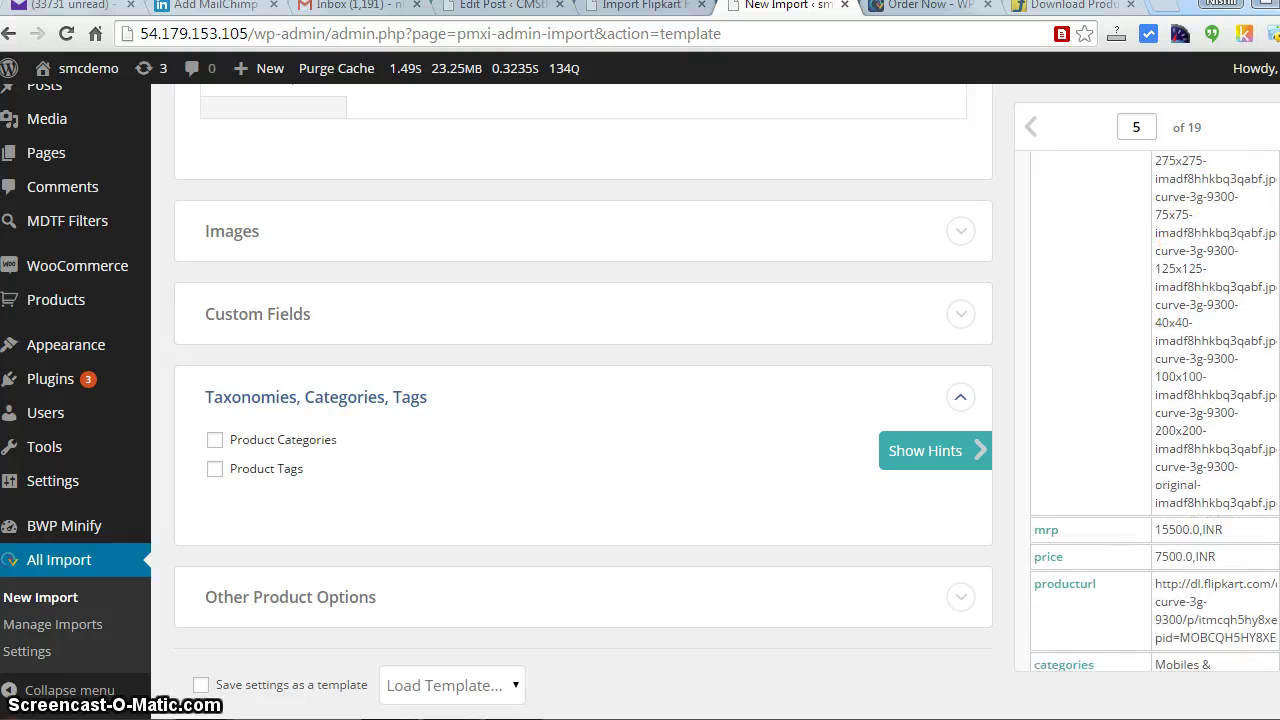
scroll(1150, 410, down, 1)
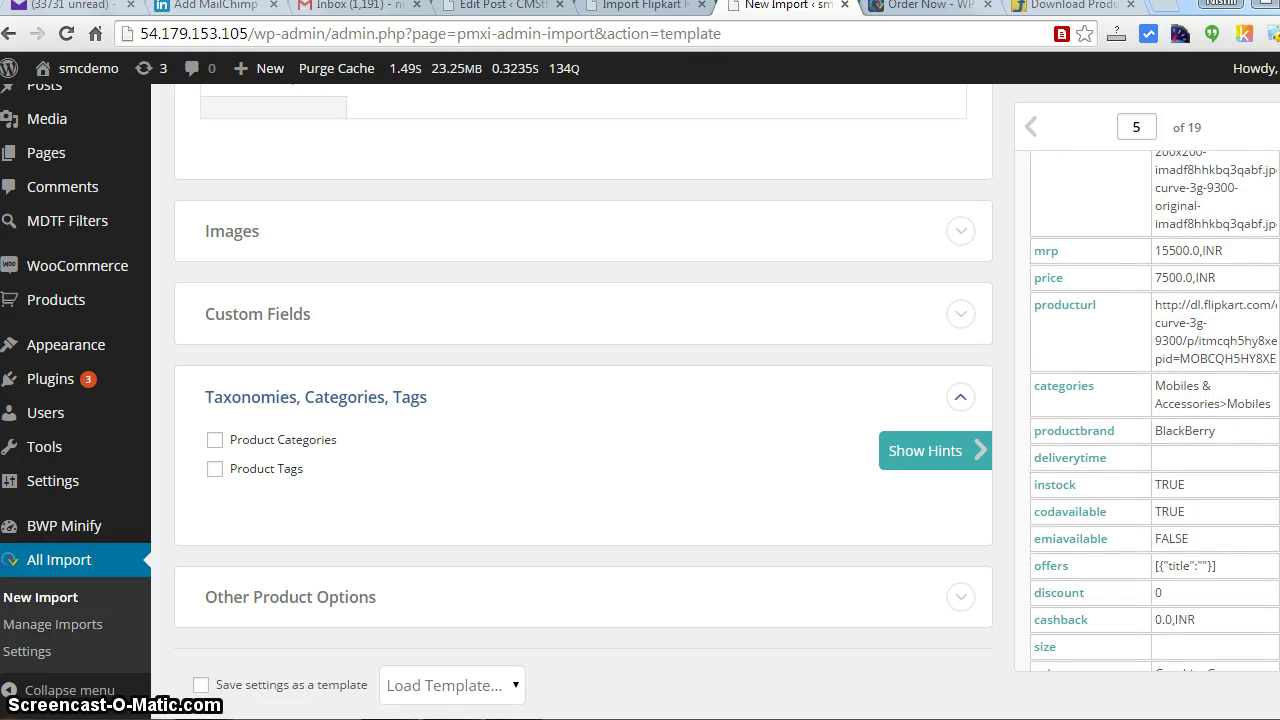
click(215, 440)
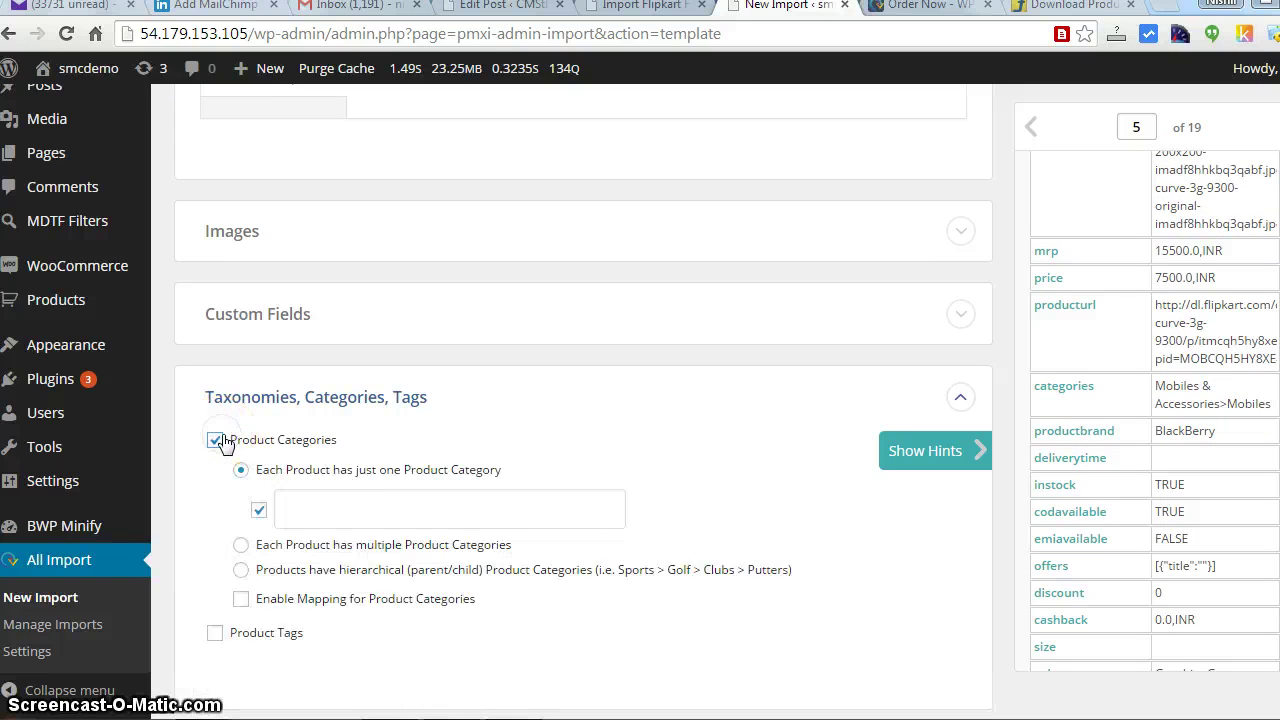
scroll(951, 386, down, 1)
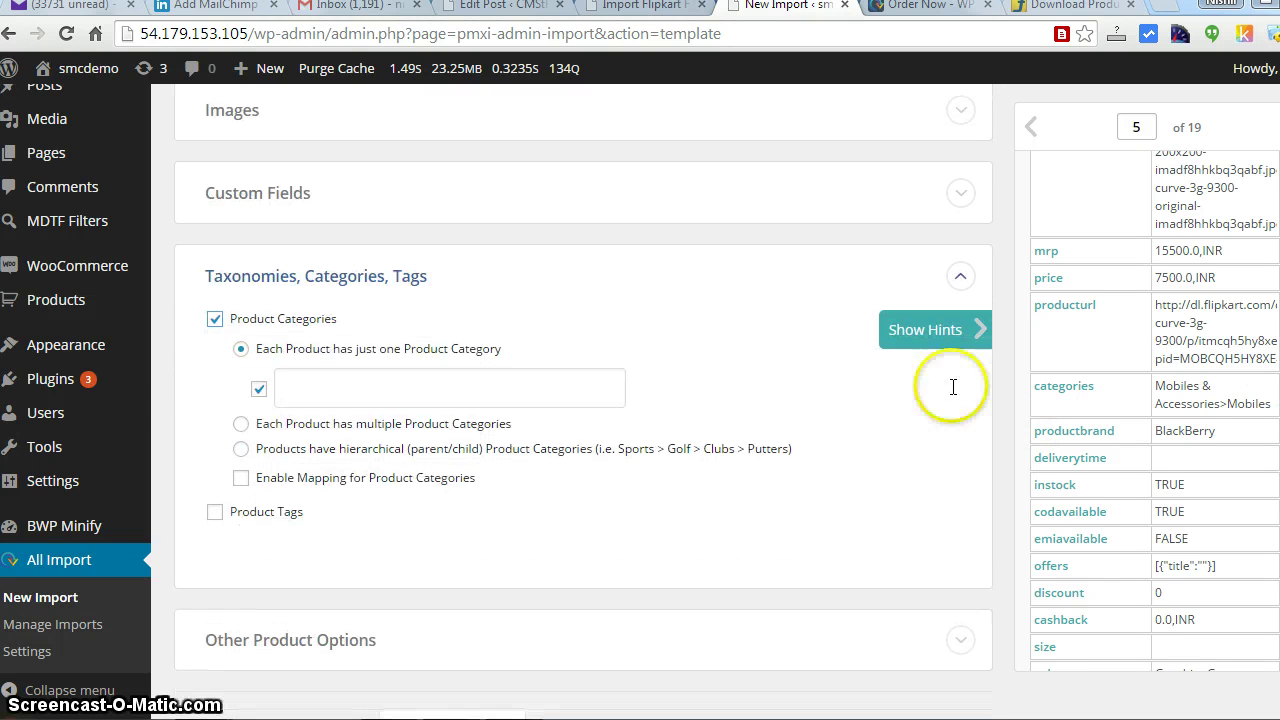
click(241, 451)
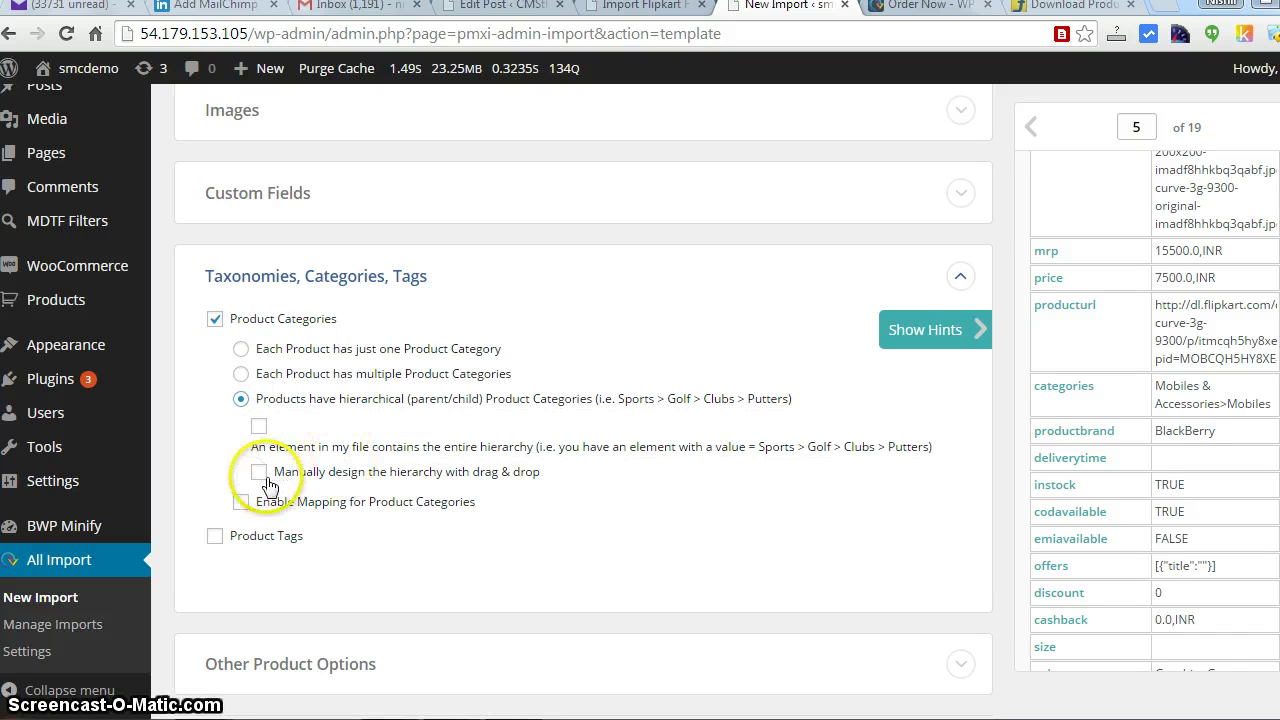
click(262, 476)
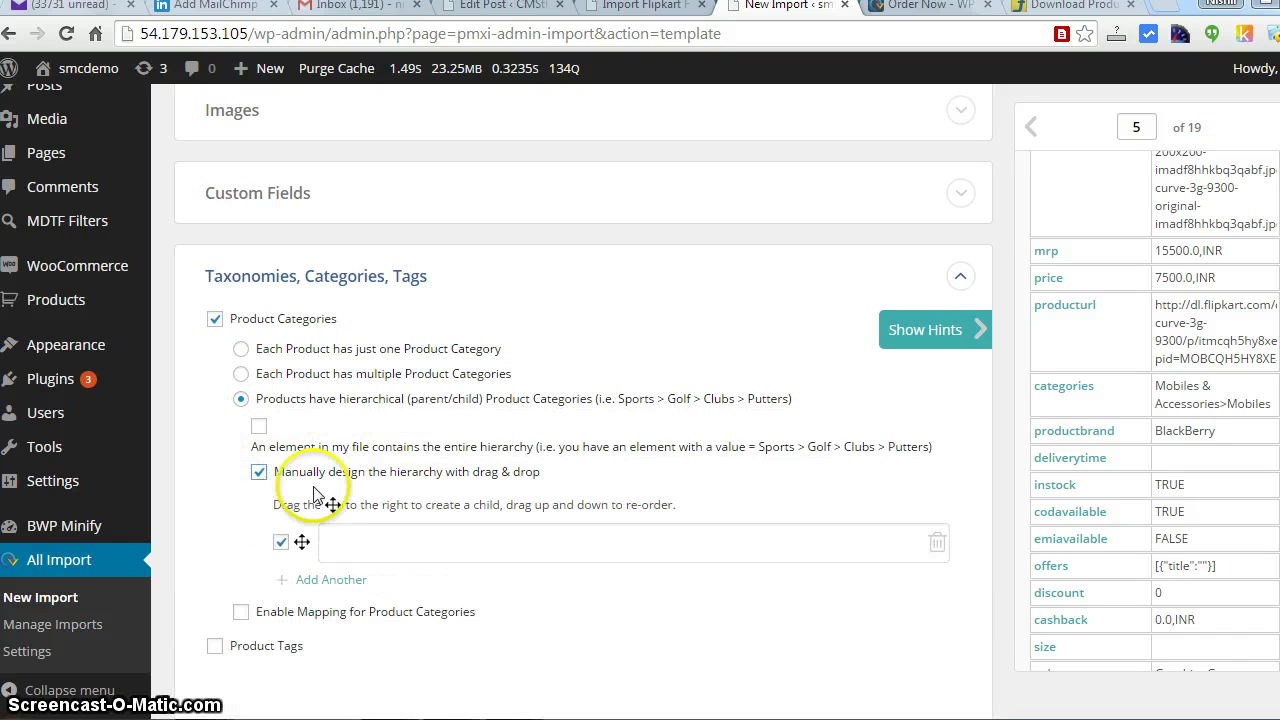
click(441, 559)
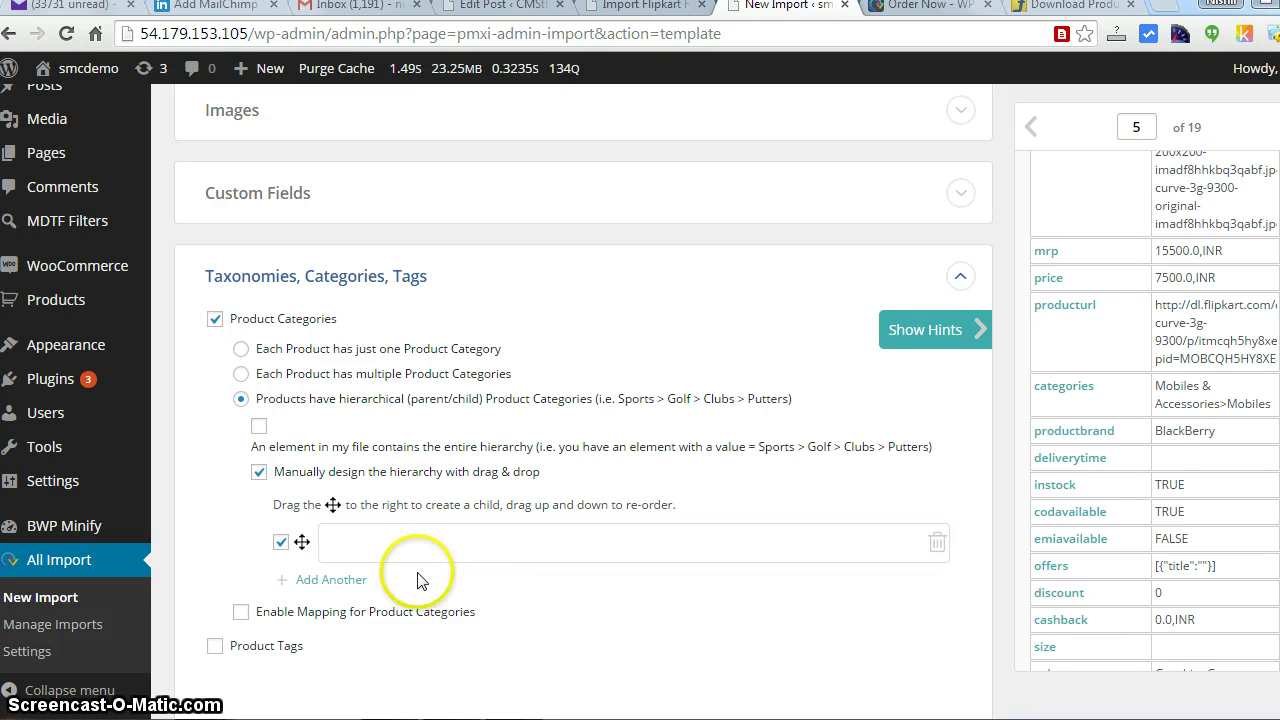
click(315, 579)
Step: Nest the second category row under the first and map {categories[1]} into it
click(437, 535)
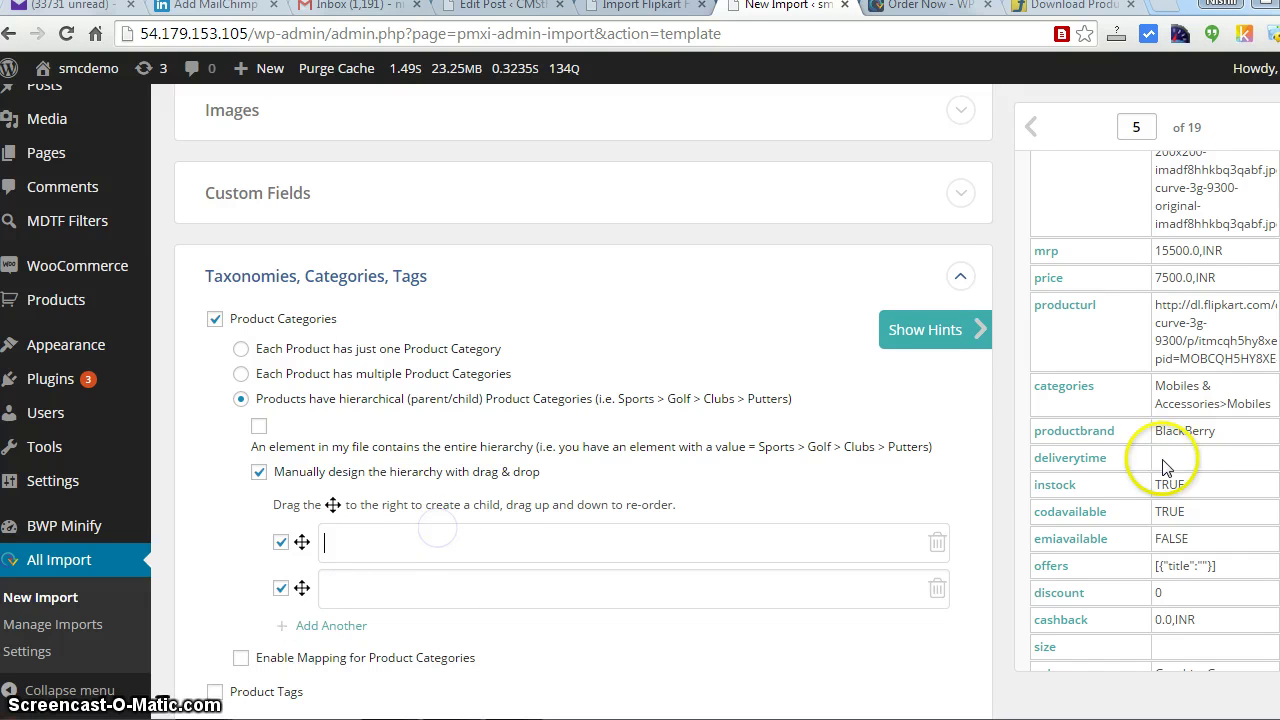
click(1084, 397)
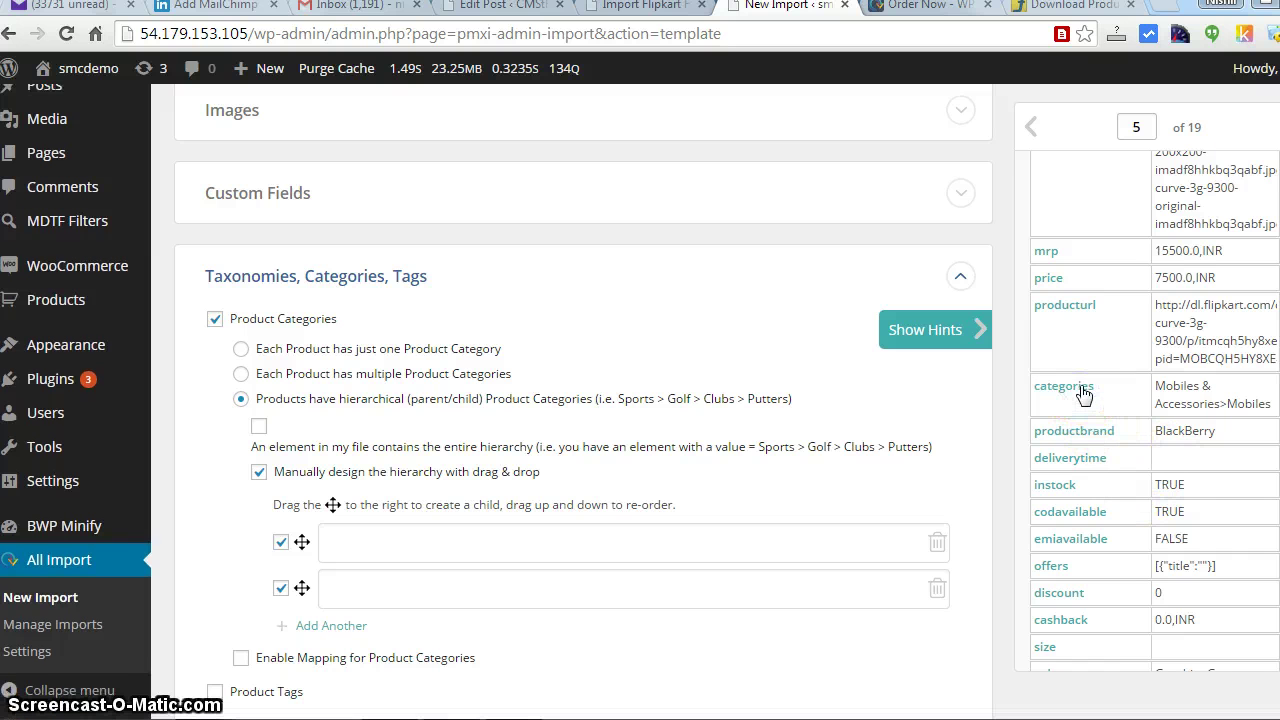
click(304, 588)
drag(369, 598, 369, 597)
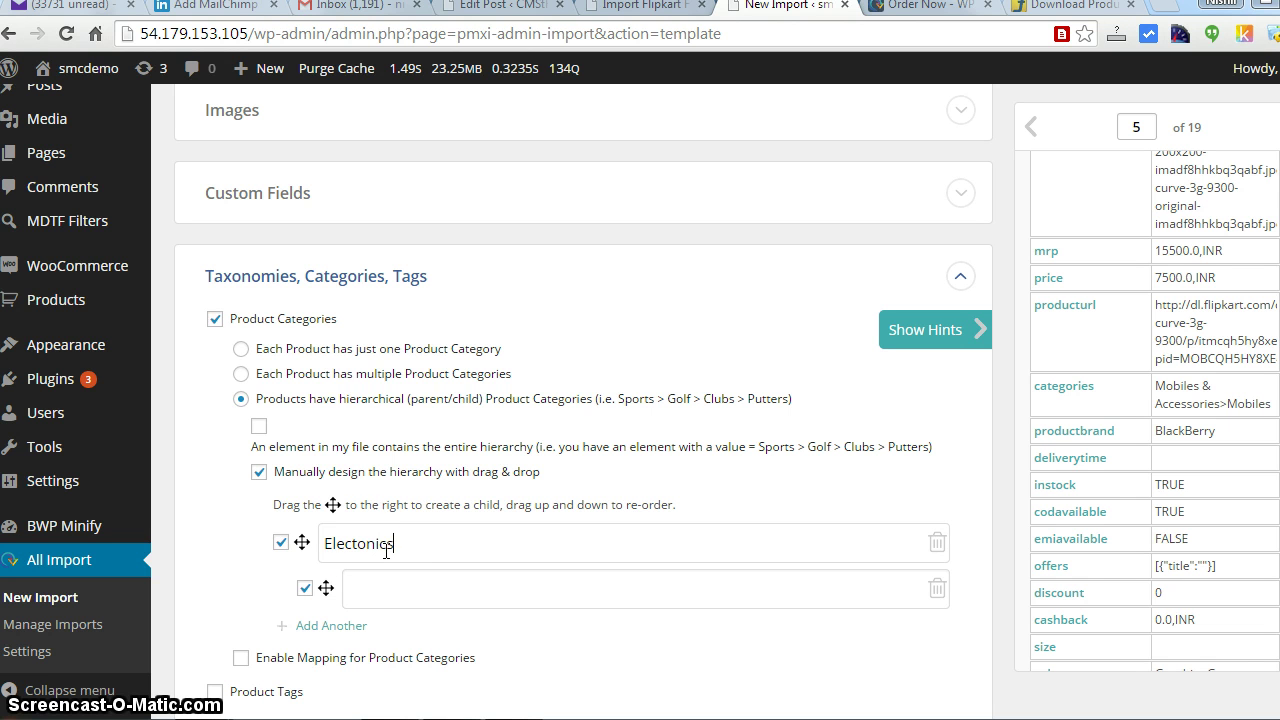
click(380, 578)
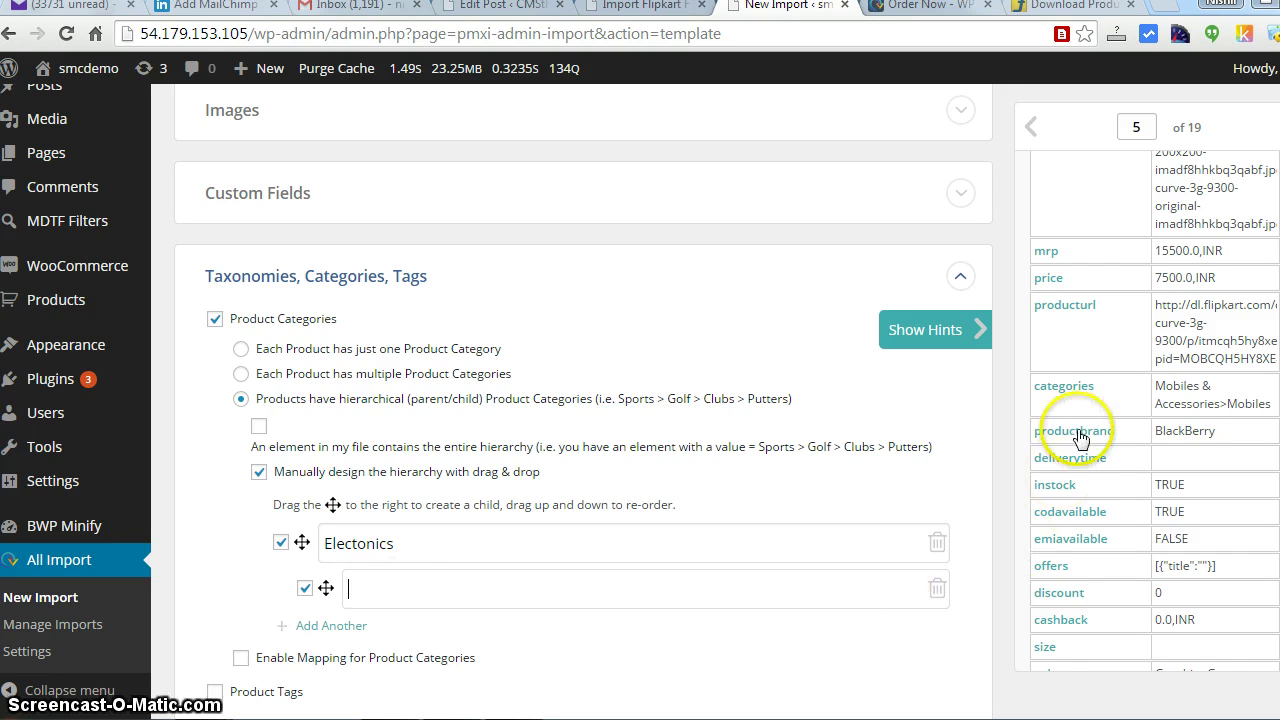
drag(1075, 395, 511, 578)
Step: Set the parent category row to 'Electonics' above the {categories[1]} child
click(414, 541)
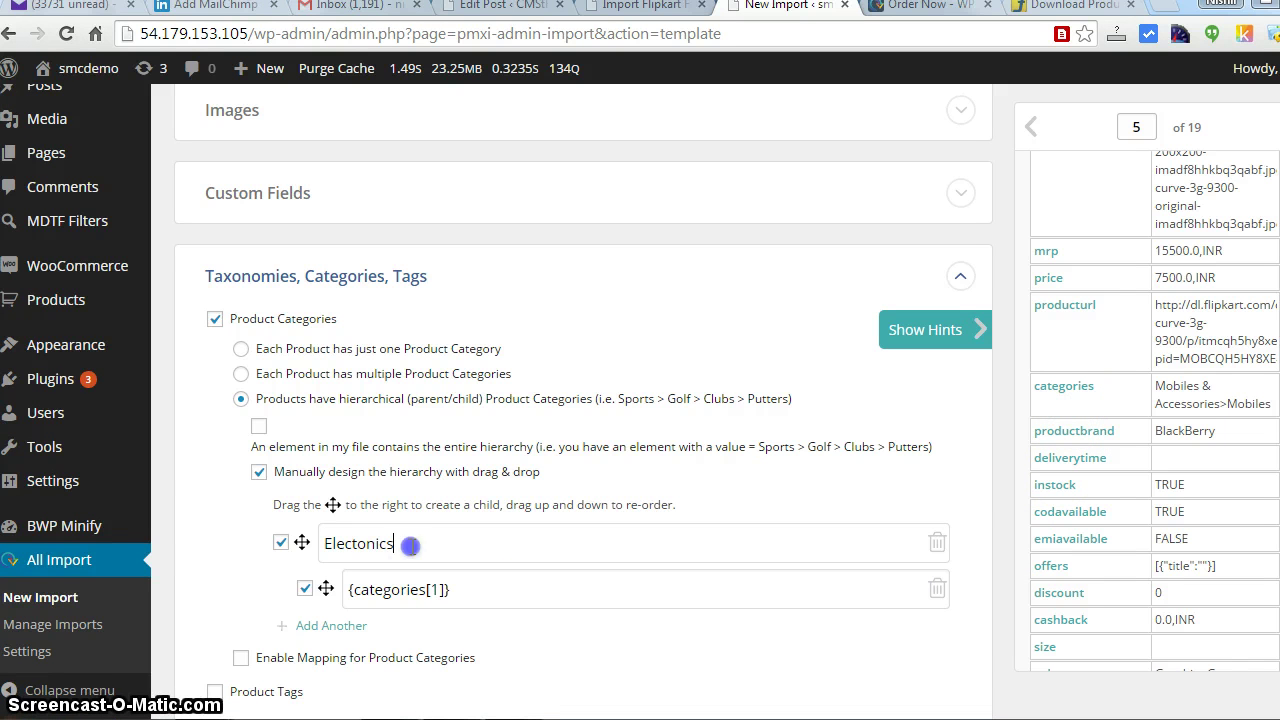
drag(322, 544, 402, 546)
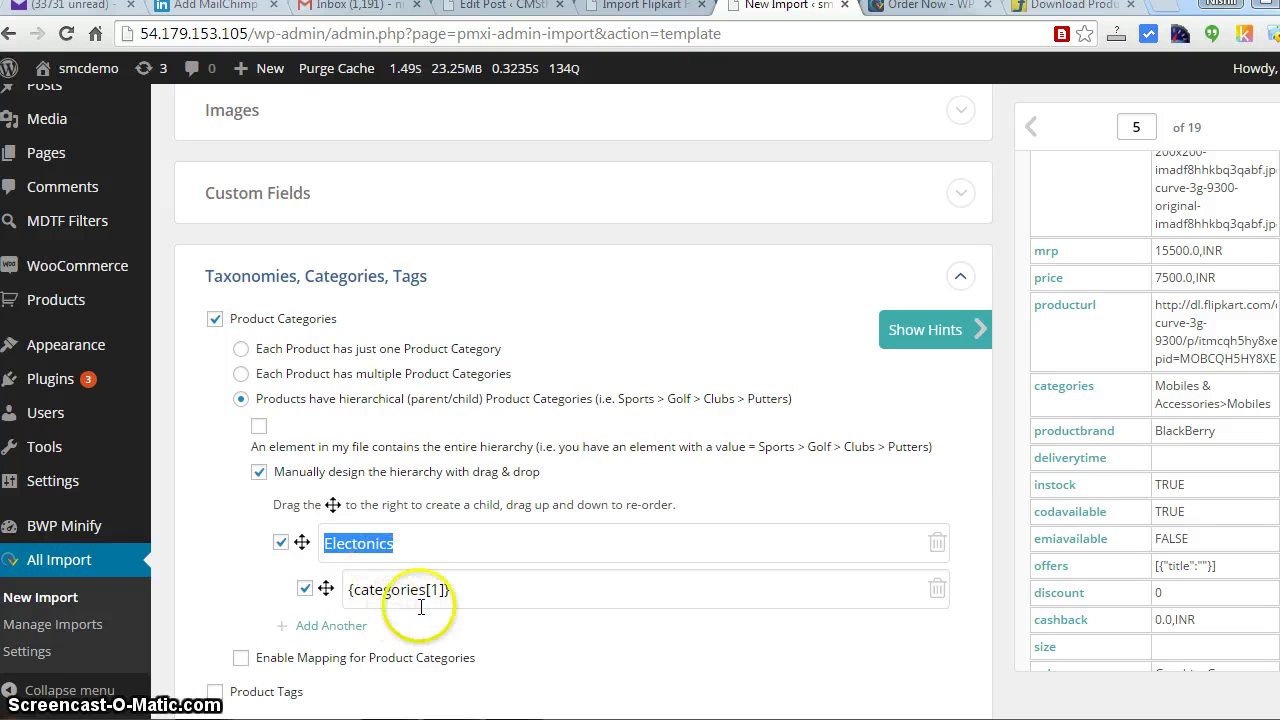
click(491, 590)
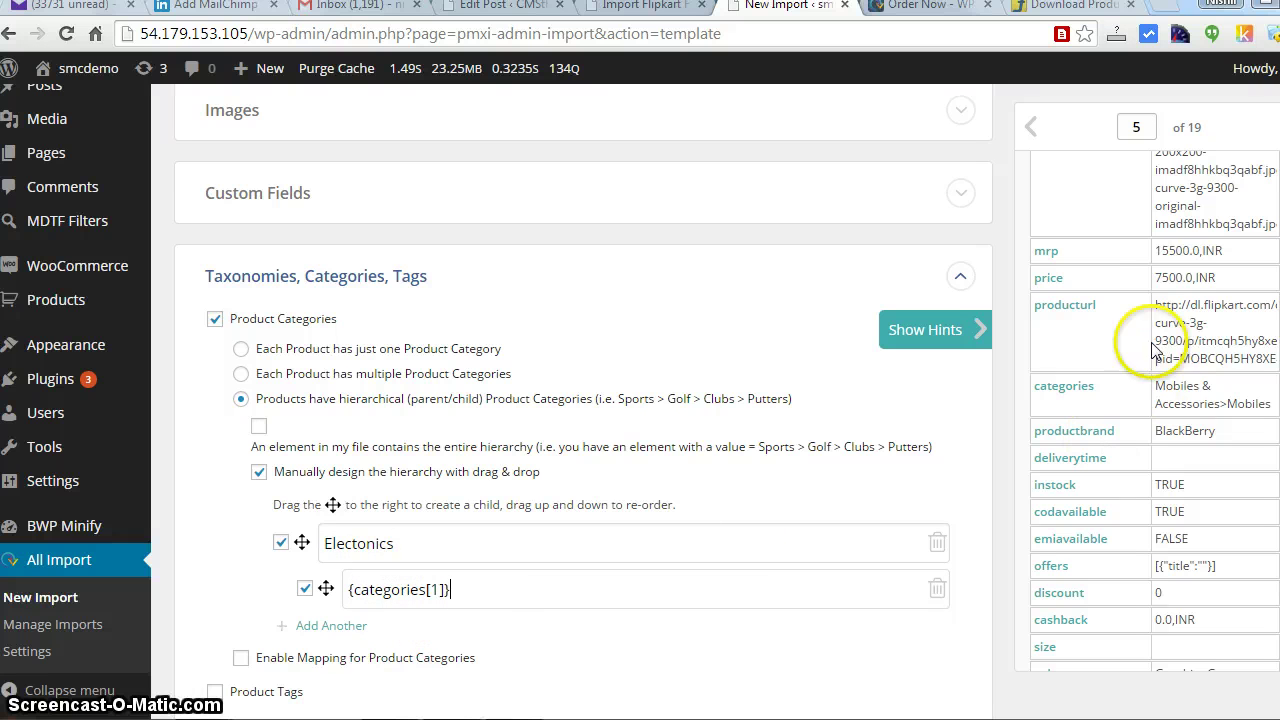
drag(1159, 390, 1266, 401)
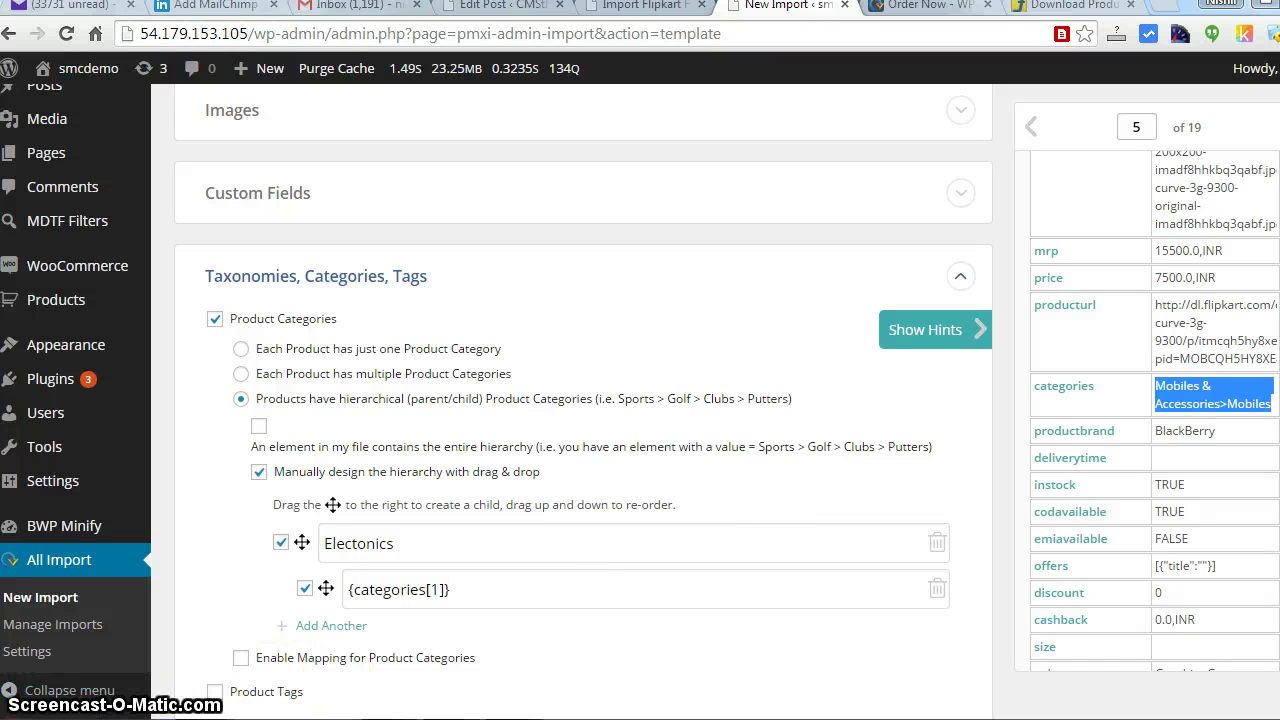
scroll(1258, 380, down, 1)
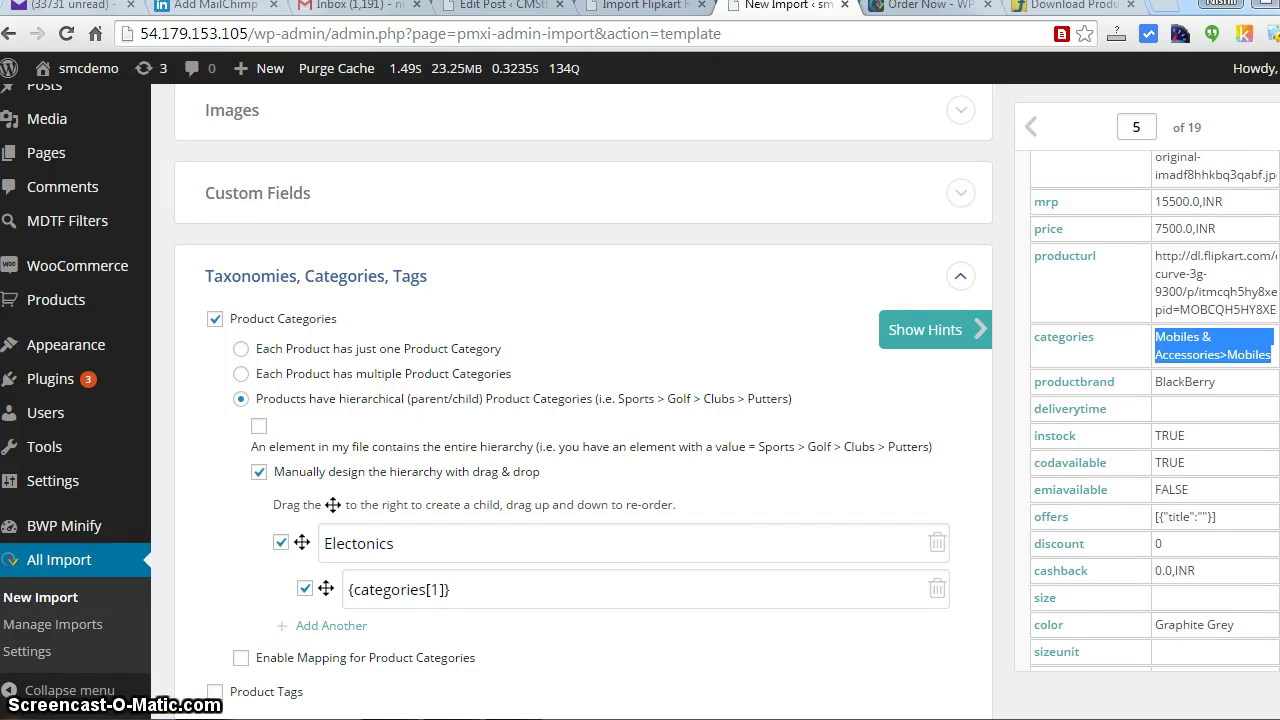
scroll(595, 431, down, 2)
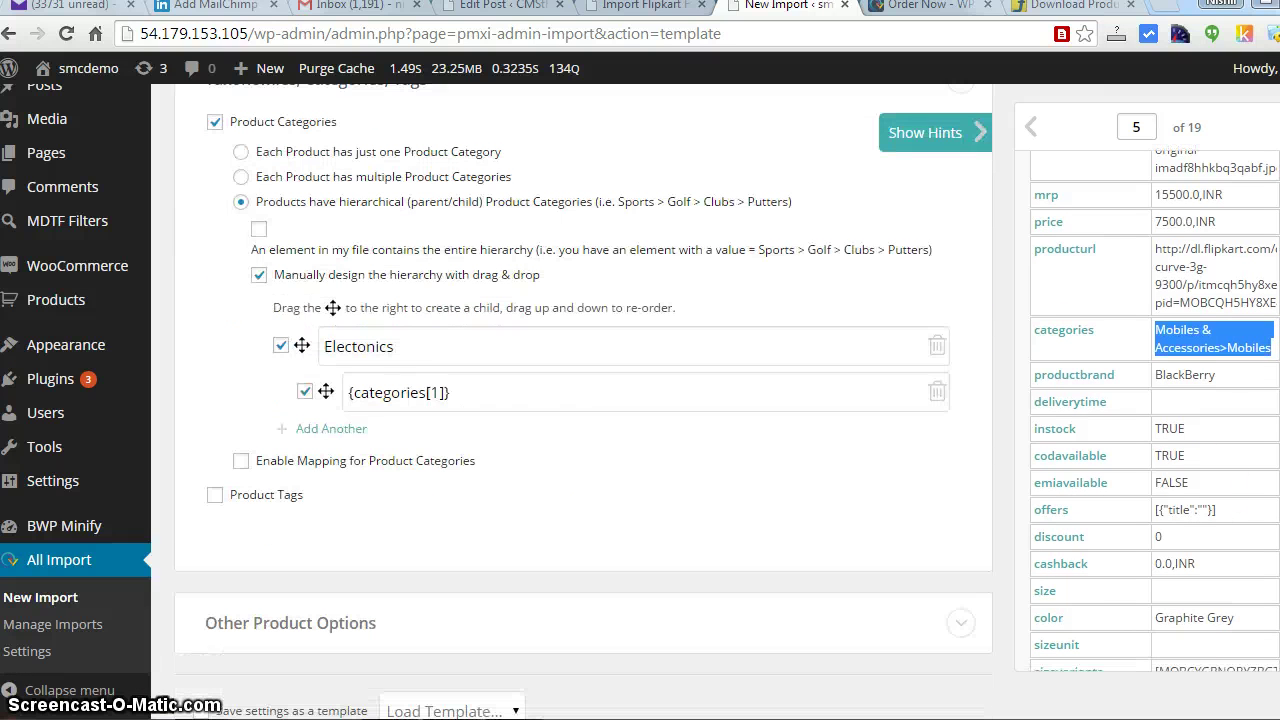
click(450, 350)
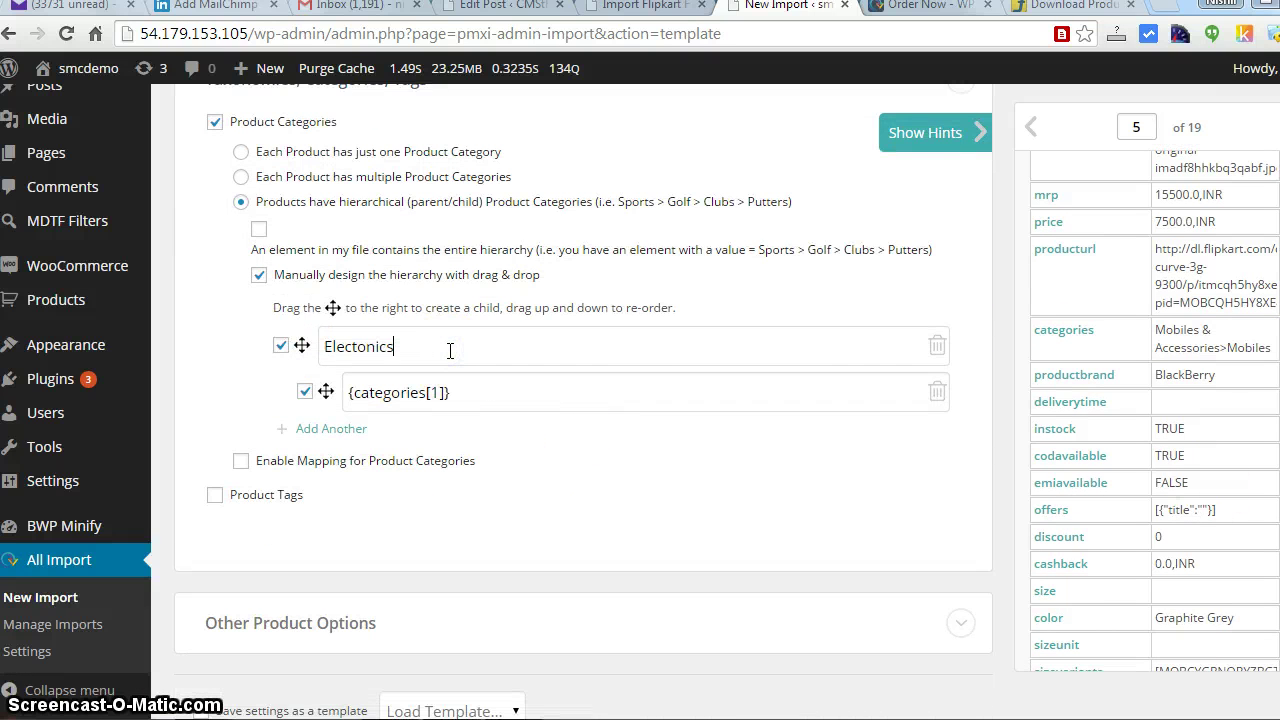
click(500, 397)
click(446, 374)
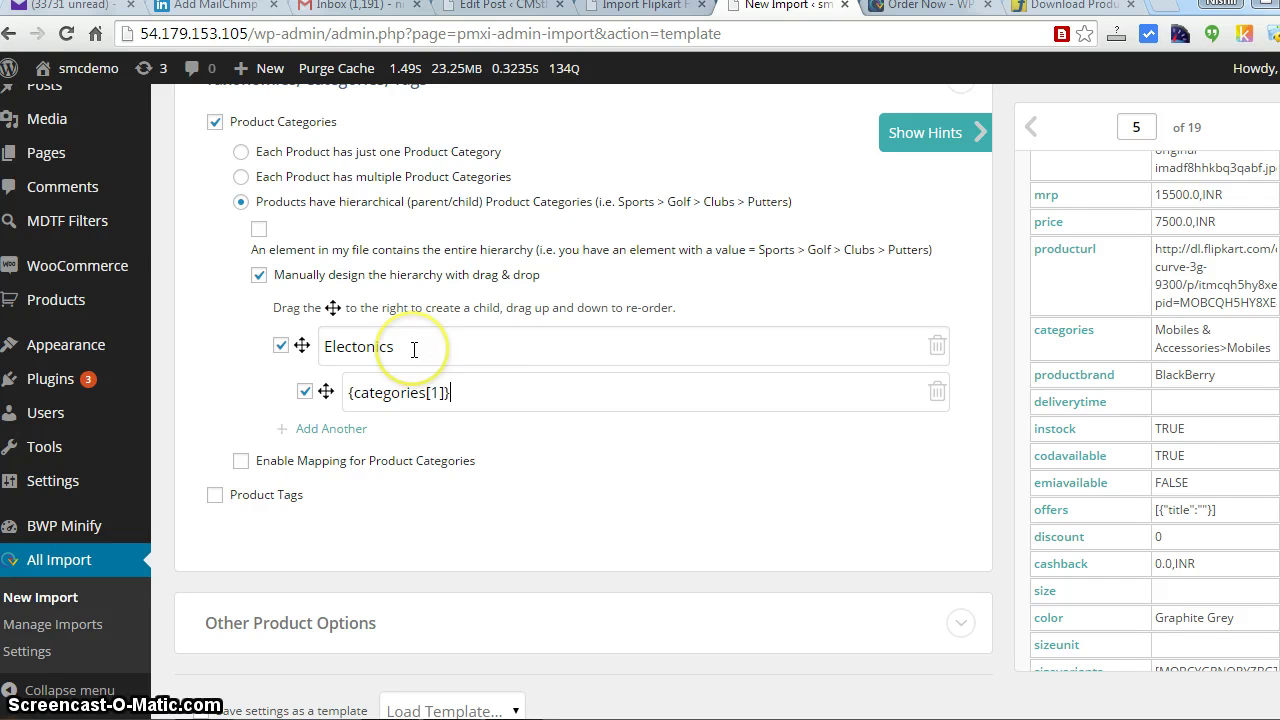
Step: Rename the parent category from Electonics to Mobiles
double_click(413, 348)
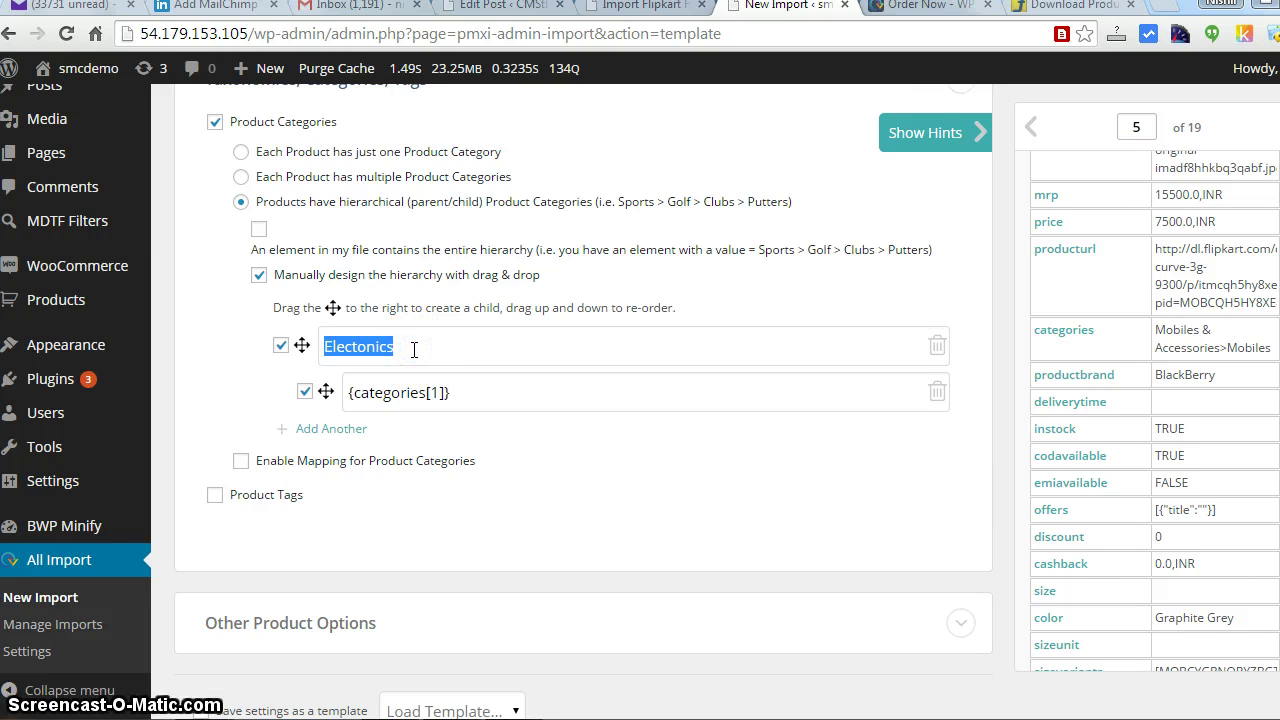
text(MObi)
key(BackSpace)
key(BackSpace)
key(BackSpace)
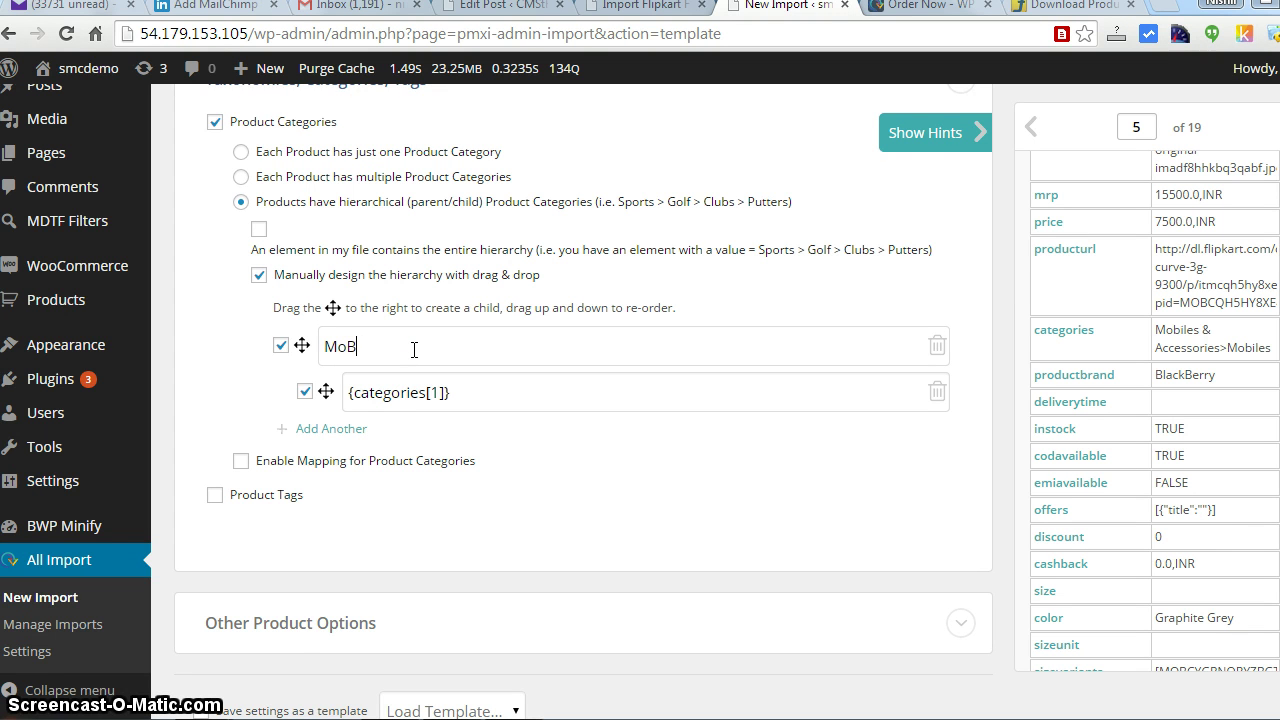
text(obiles)
Step: Replace the child category's {categories[1]} reference with {productbrand[1]}
scroll(1244, 380, up, 1)
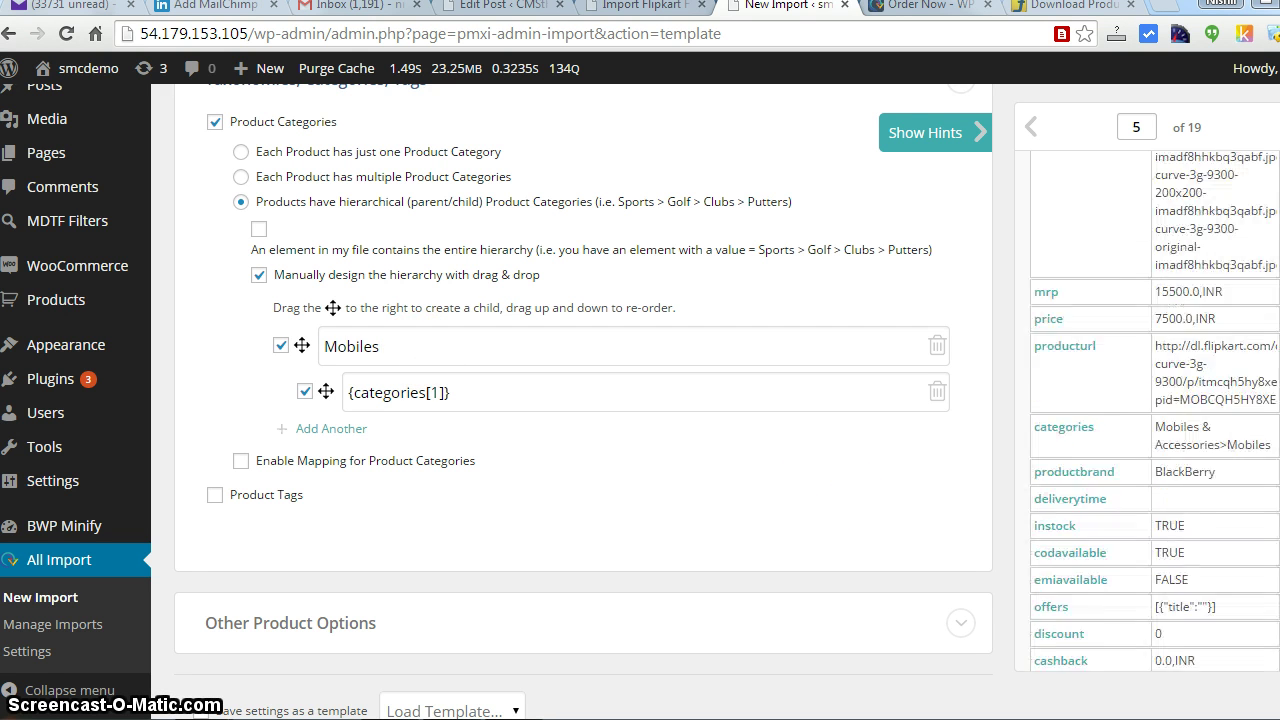
scroll(1150, 400, up, 5)
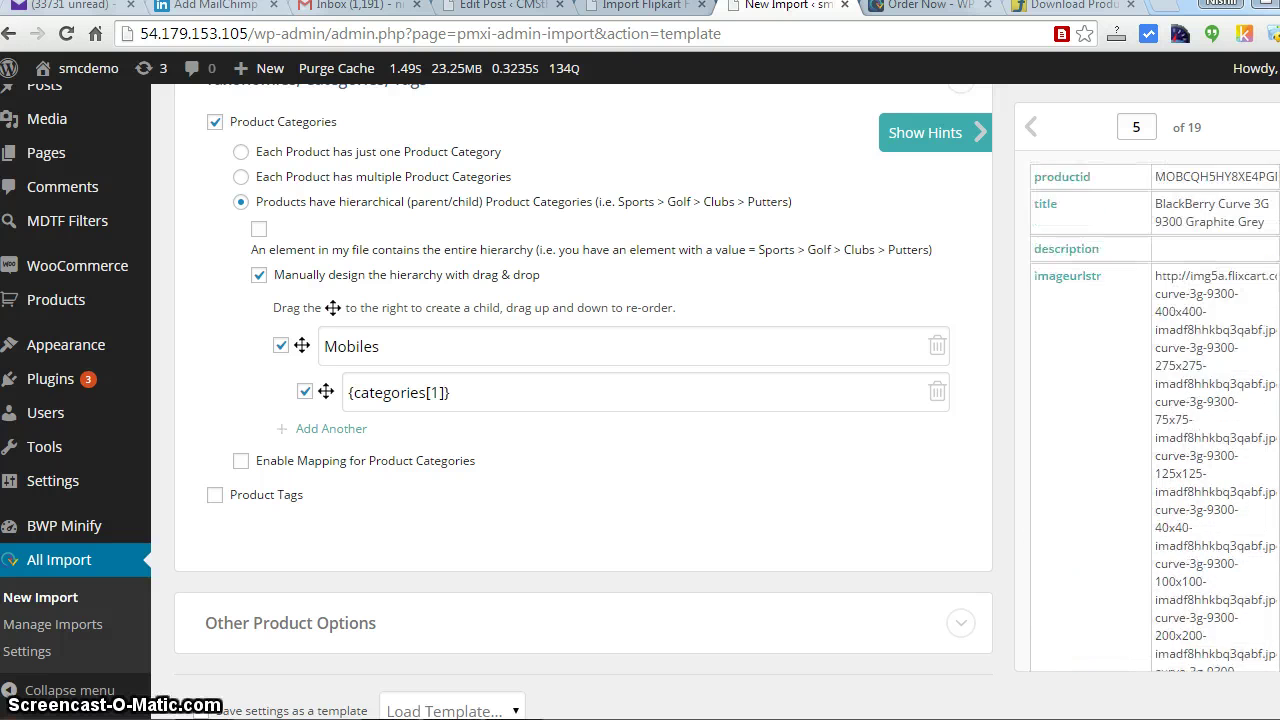
scroll(1150, 410, down, 5)
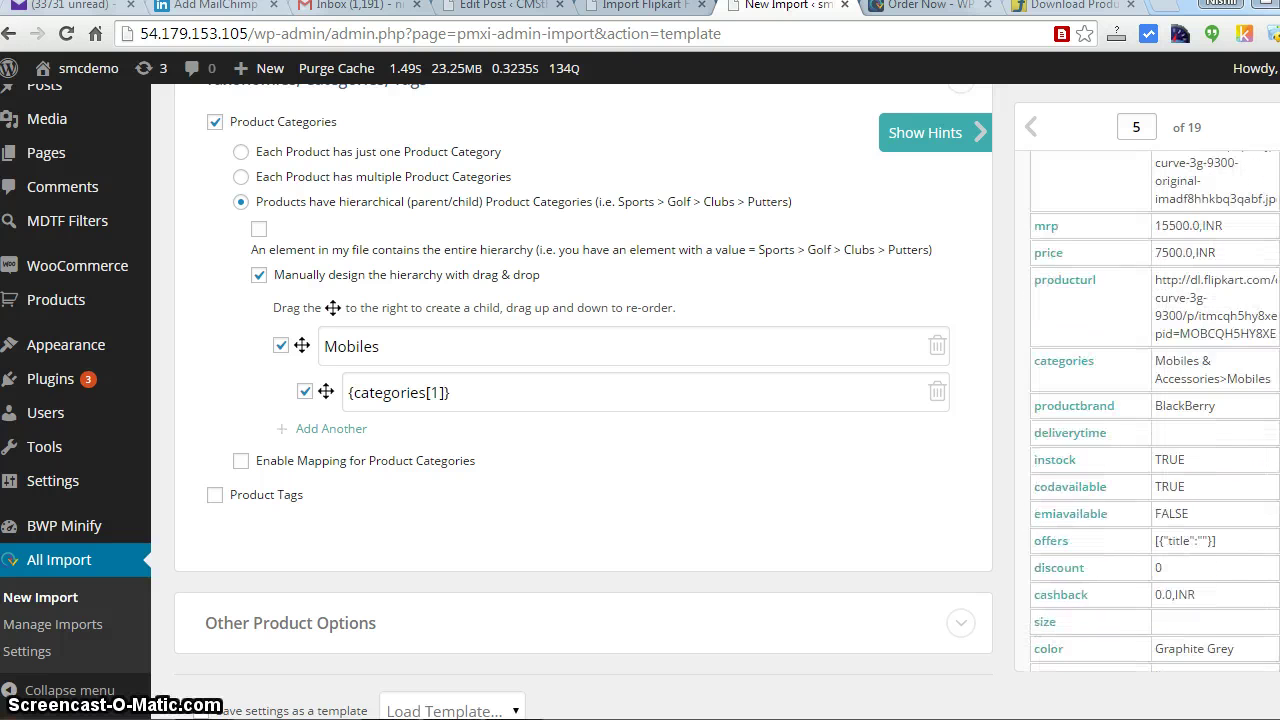
scroll(1150, 410, down, 1)
drag(1051, 390, 355, 394)
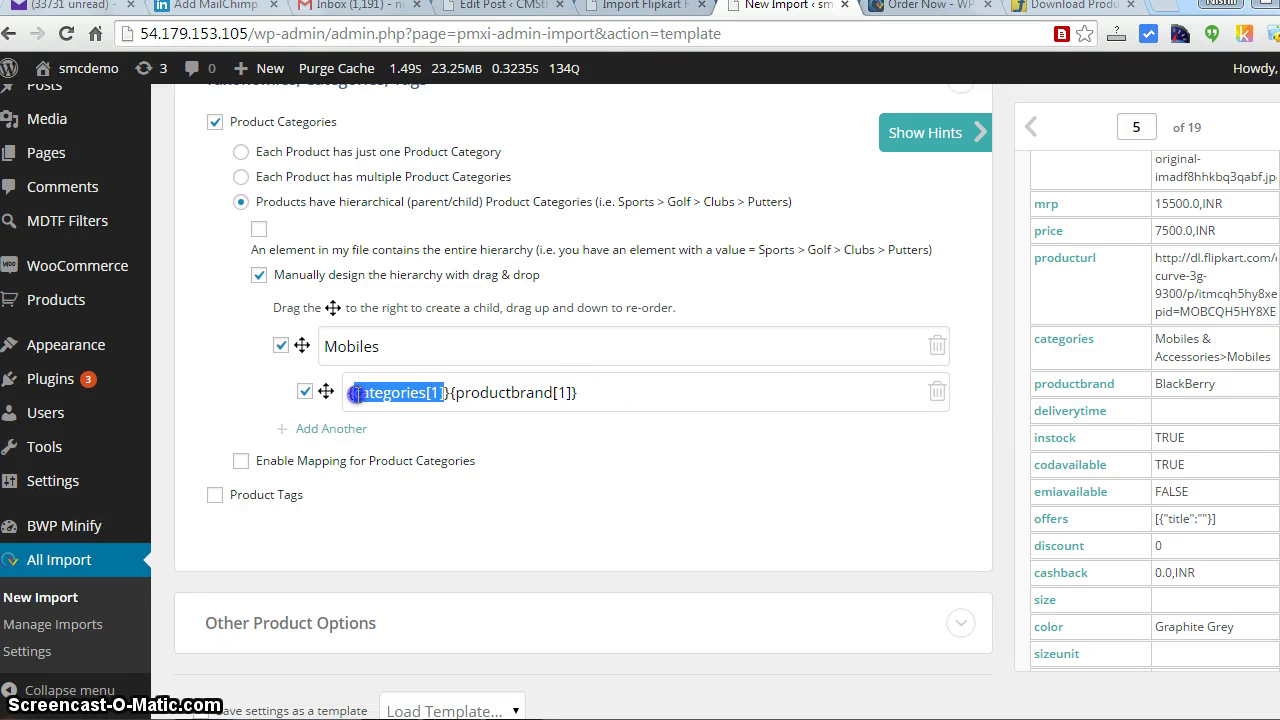
key(BackSpace)
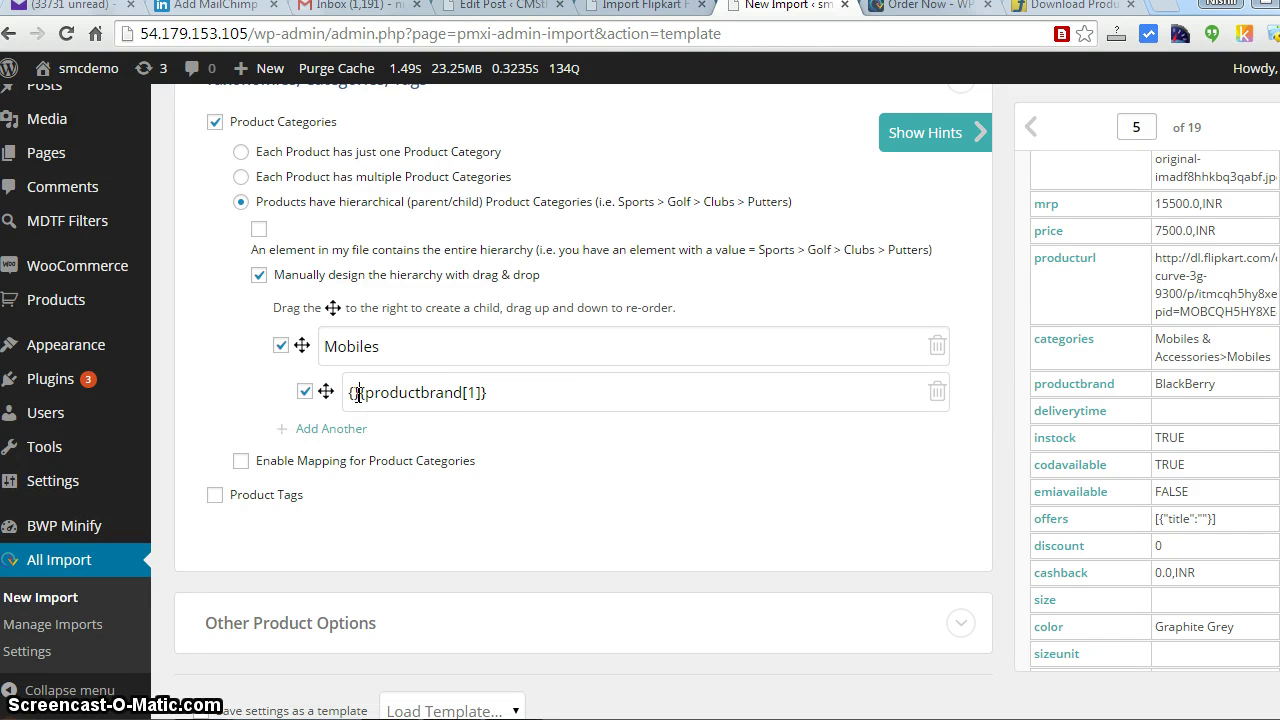
key(BackSpace)
key(Delete)
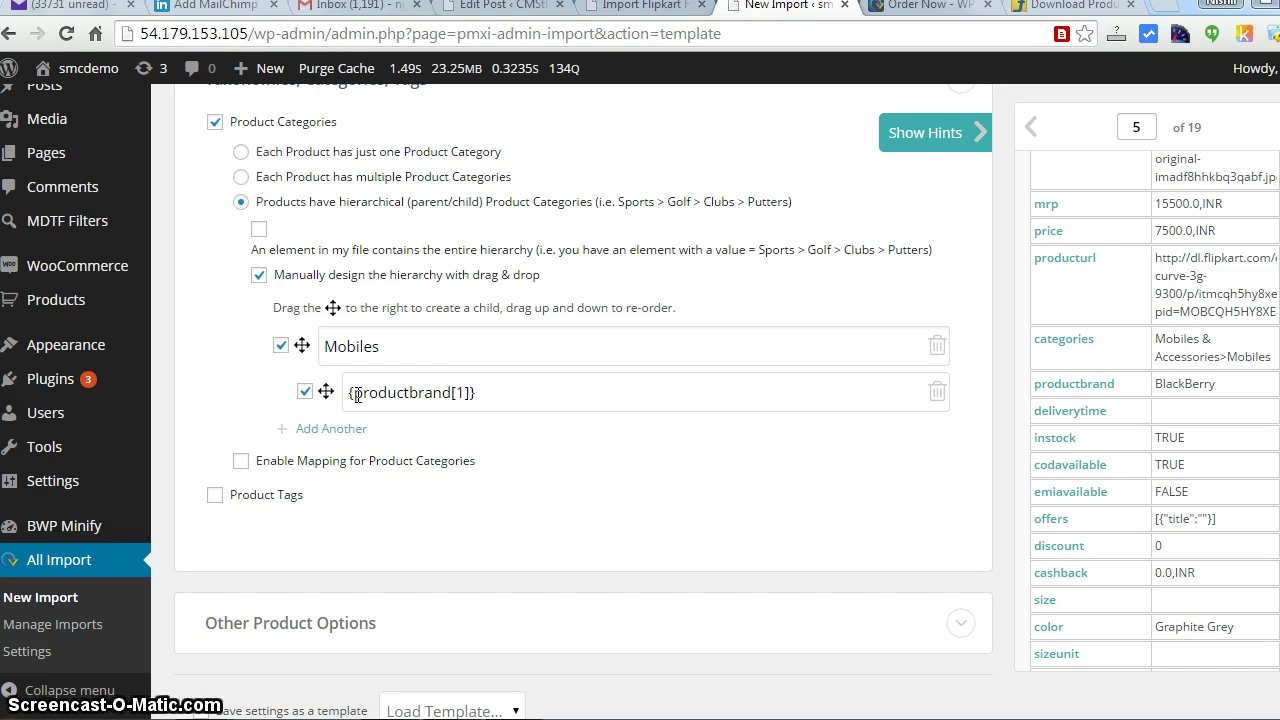
drag(463, 340, 316, 340)
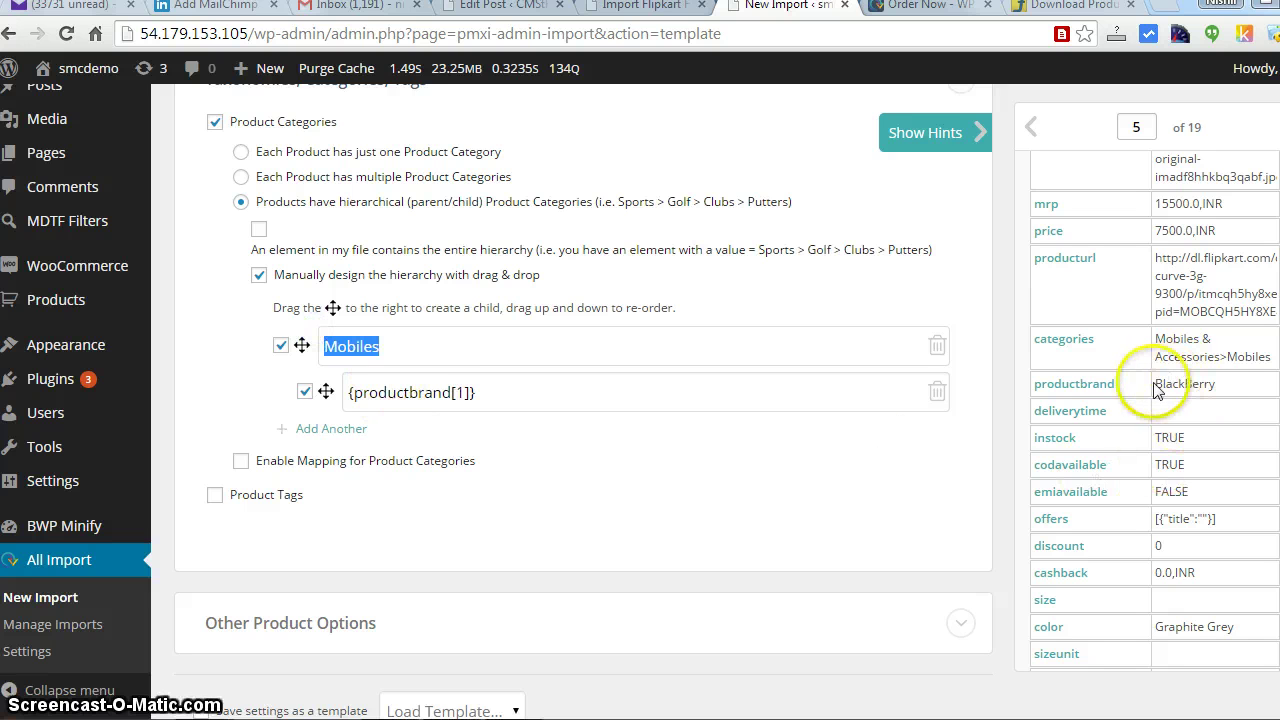
drag(1156, 383, 1215, 385)
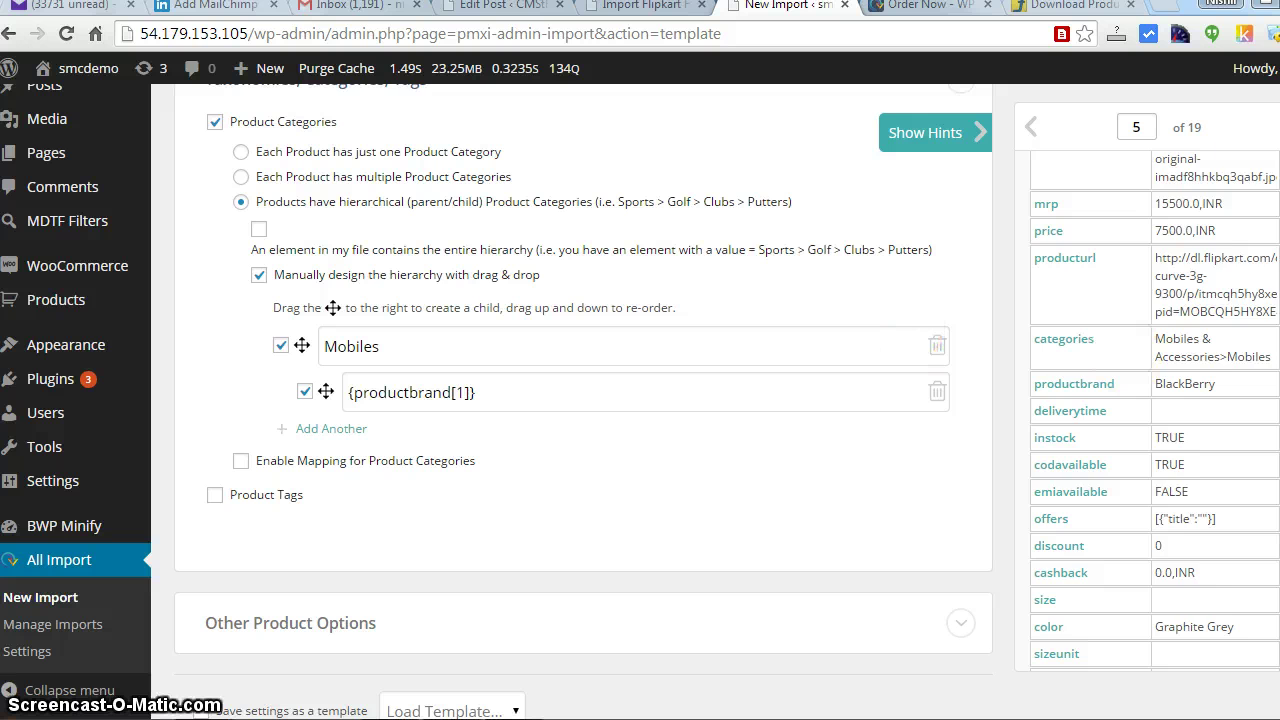
scroll(1086, 529, down, 2)
scroll(1035, 570, down, 2)
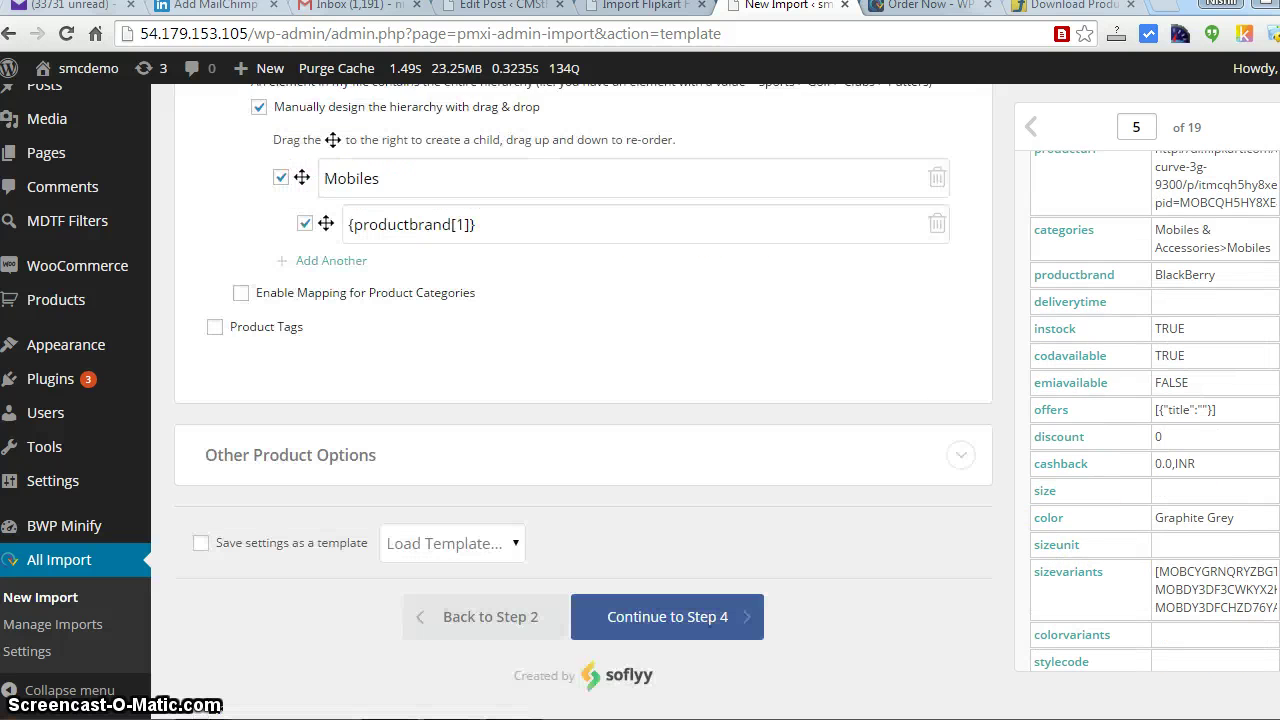
click(305, 448)
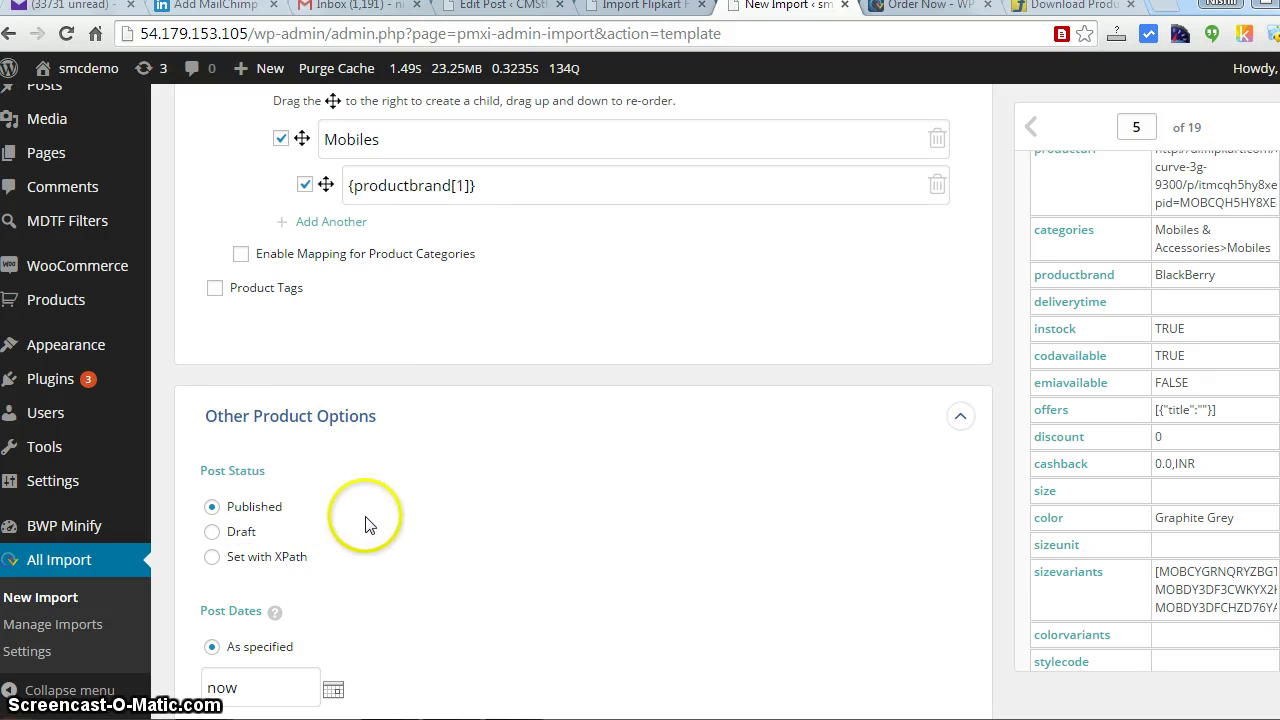
scroll(737, 471, down, 1)
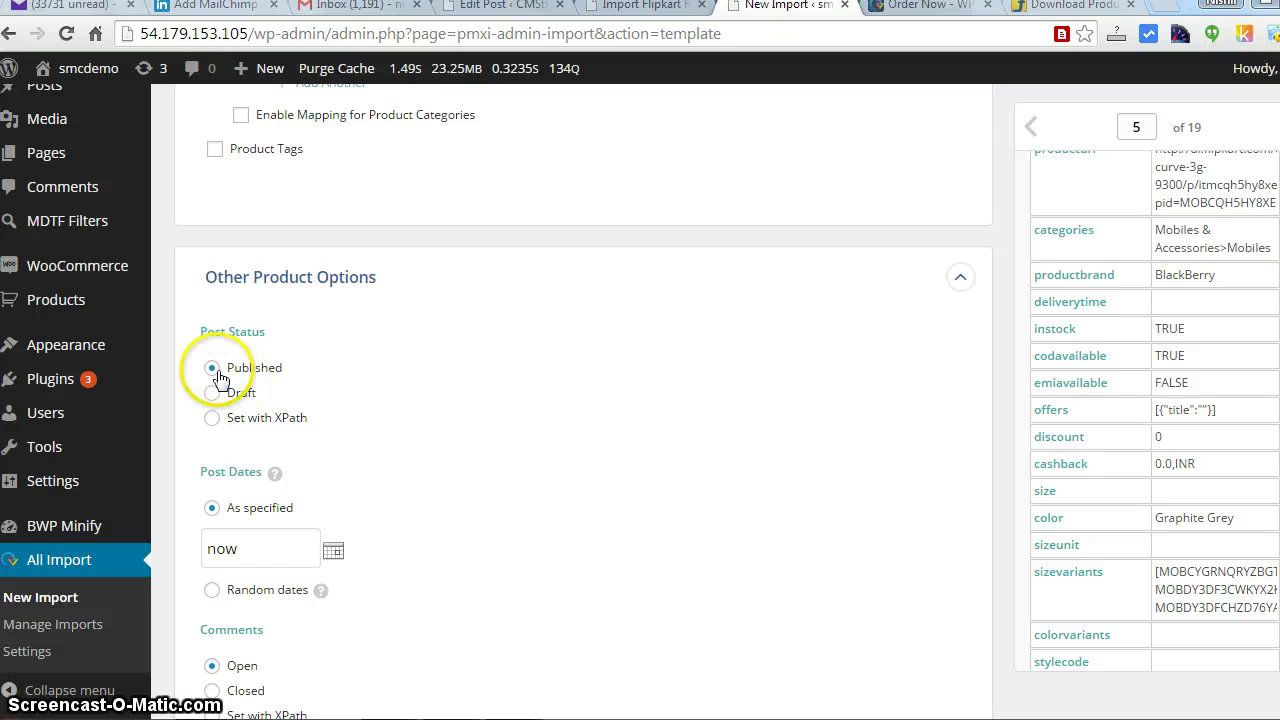
click(958, 279)
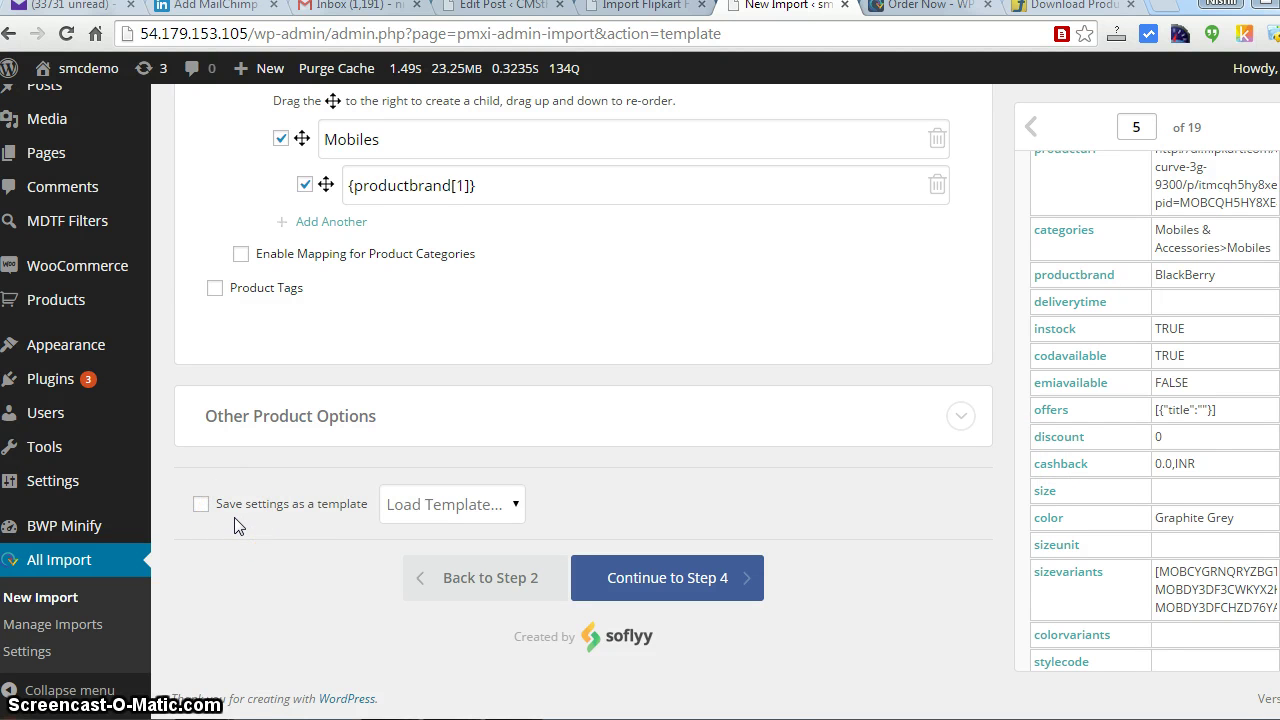
Step: Enable saving the settings as template 'cmstest1' and continue to Step 4
click(202, 508)
click(200, 508)
click(396, 495)
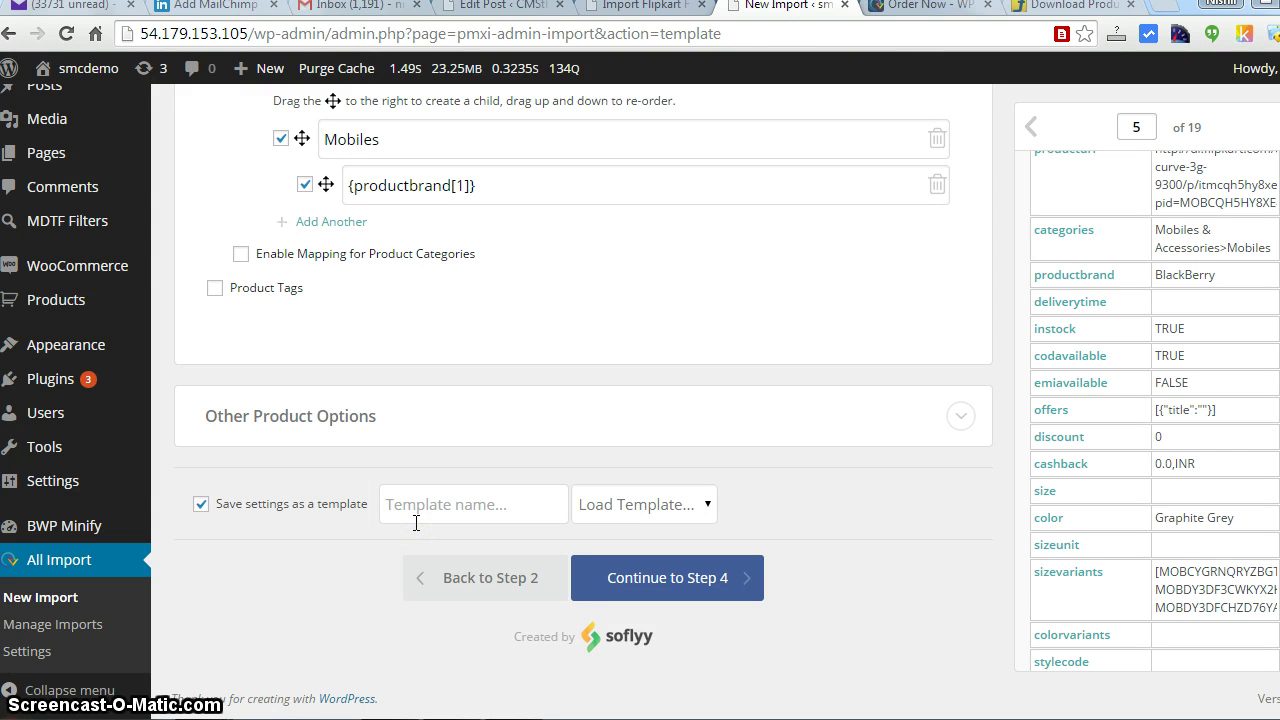
text(cmstest1)
click(572, 515)
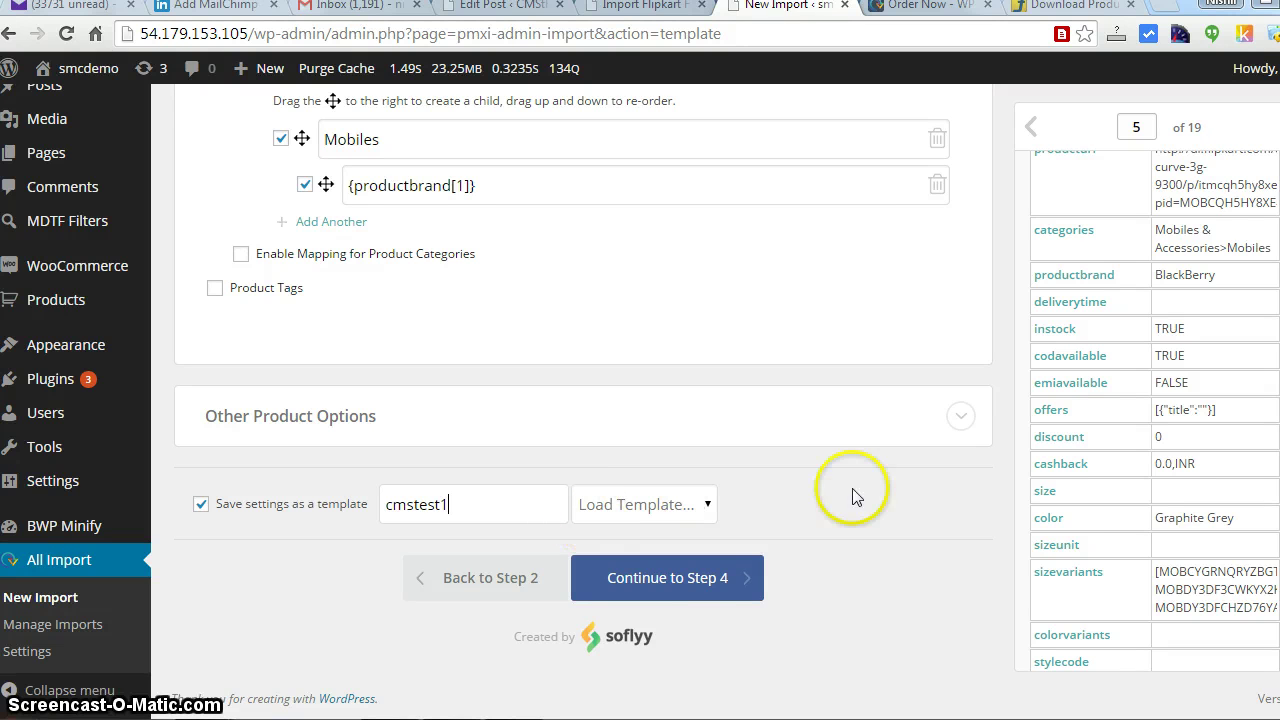
click(703, 588)
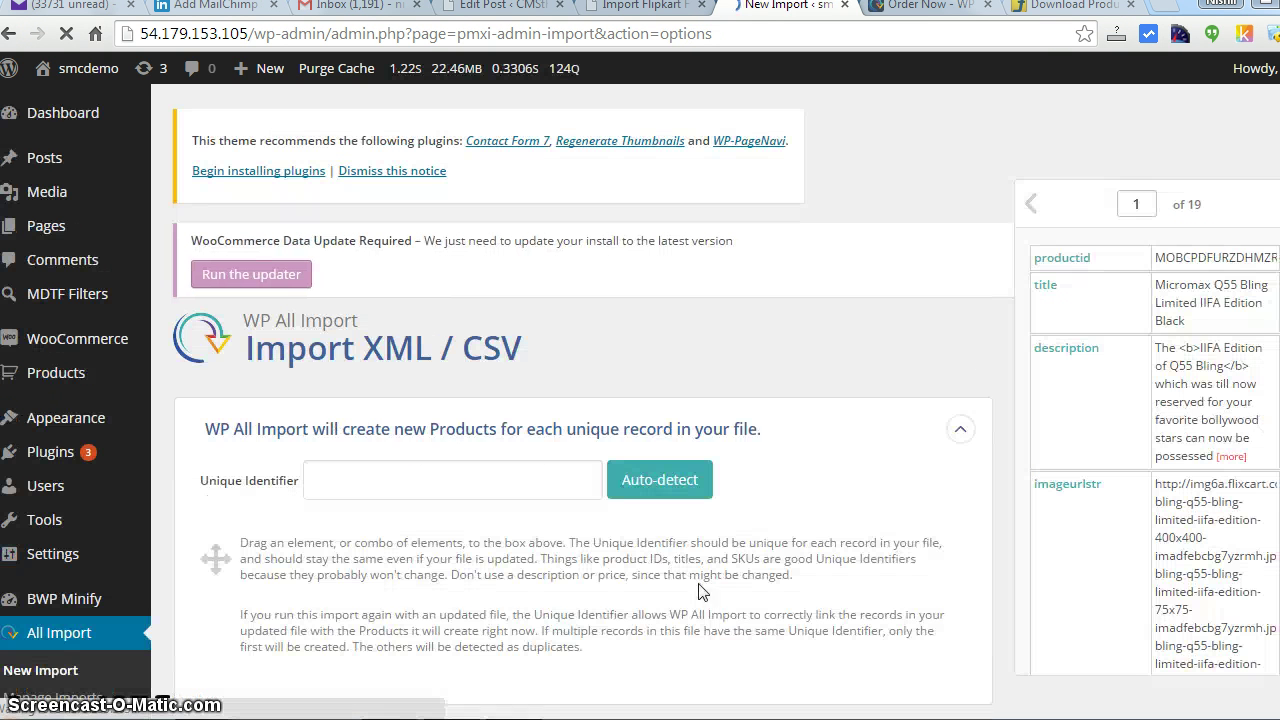
Step: Auto-detect the unique identifier, combining the title, productid and imageurlstr fields
click(607, 546)
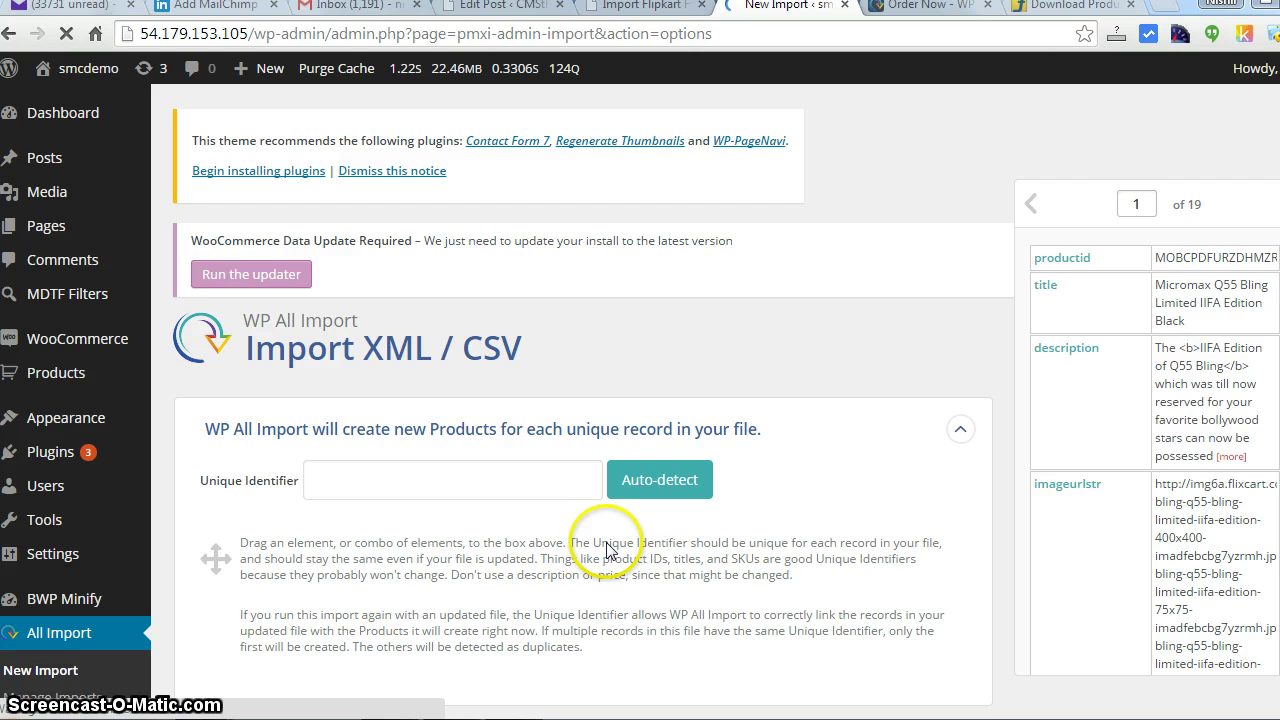
scroll(1039, 448, down, 3)
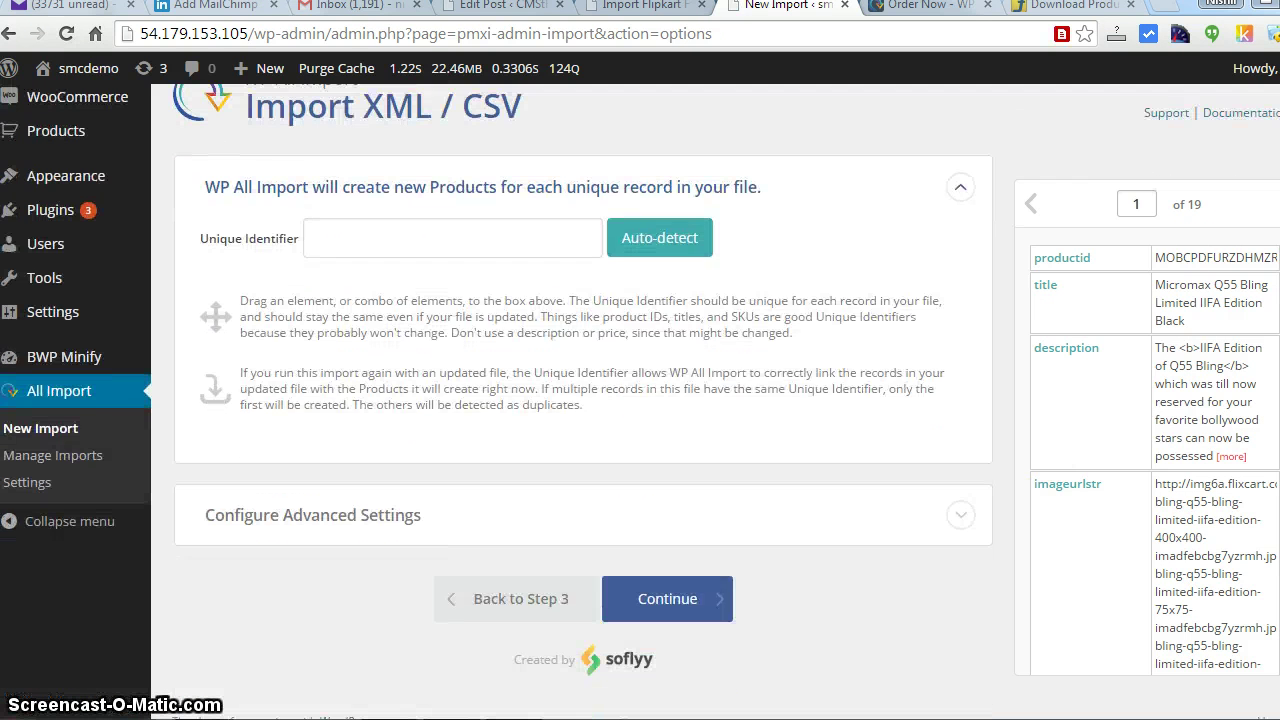
scroll(785, 565, up, 1)
click(787, 558)
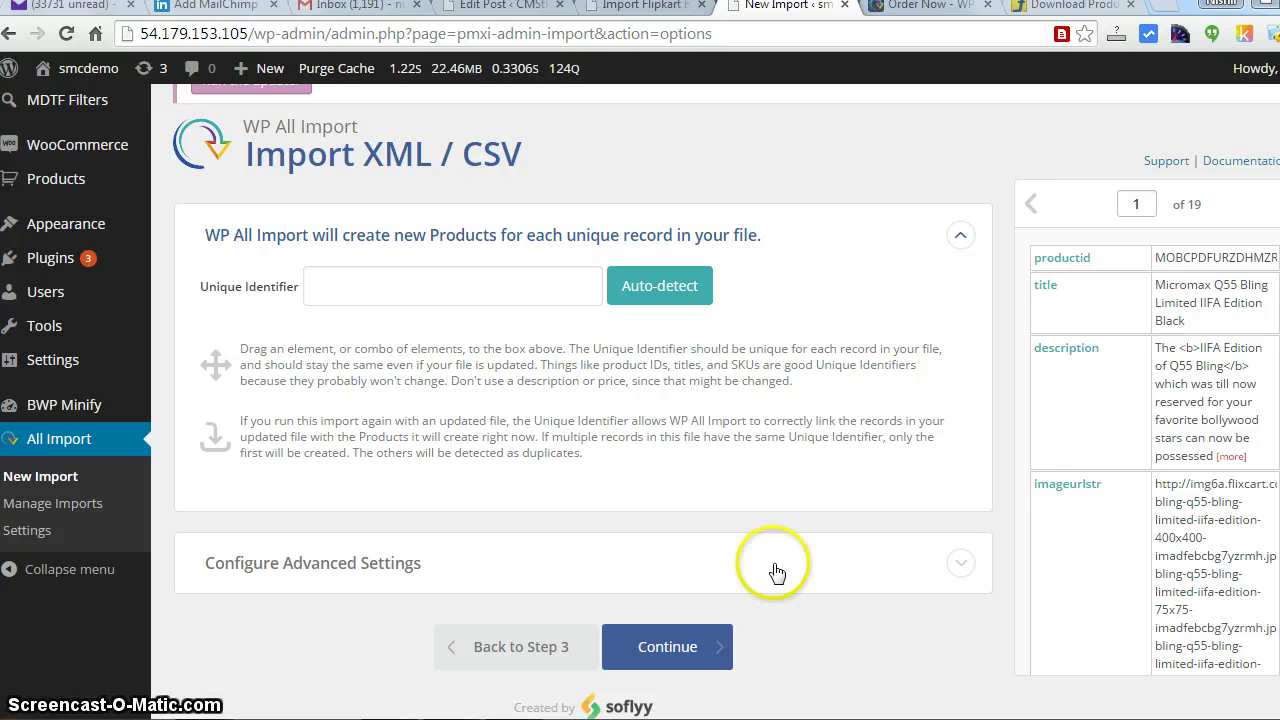
click(491, 282)
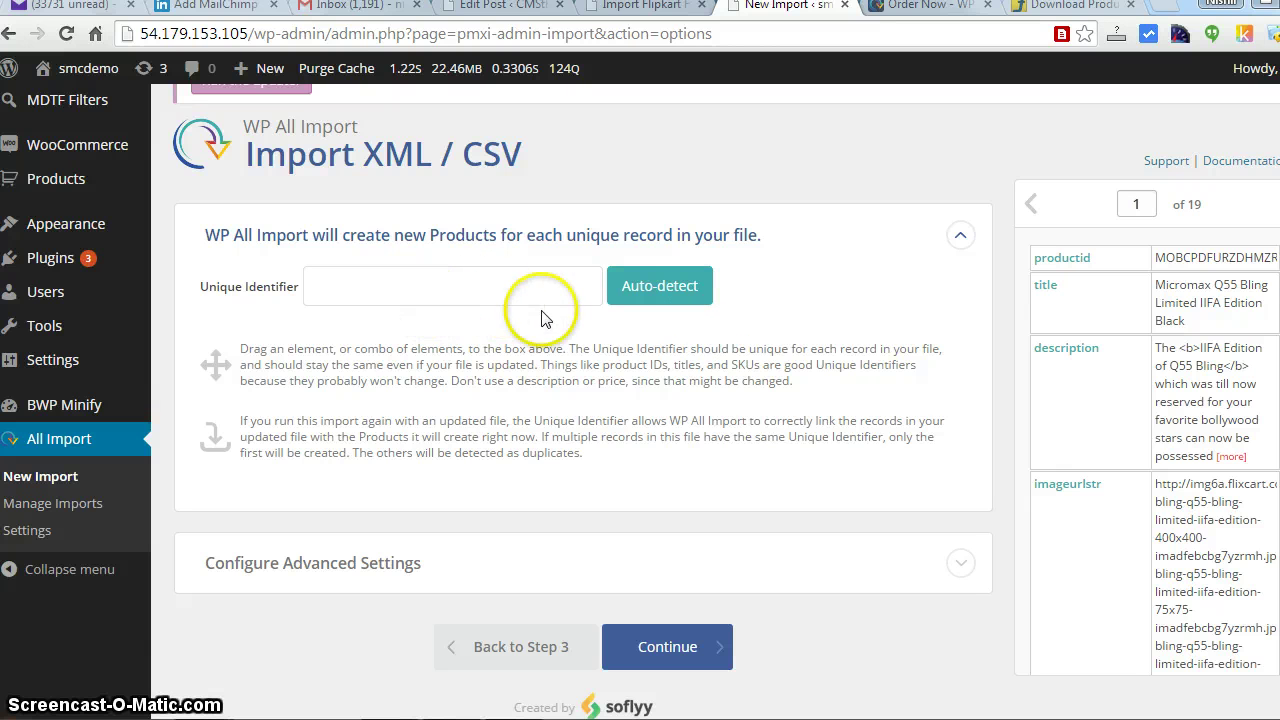
click(678, 296)
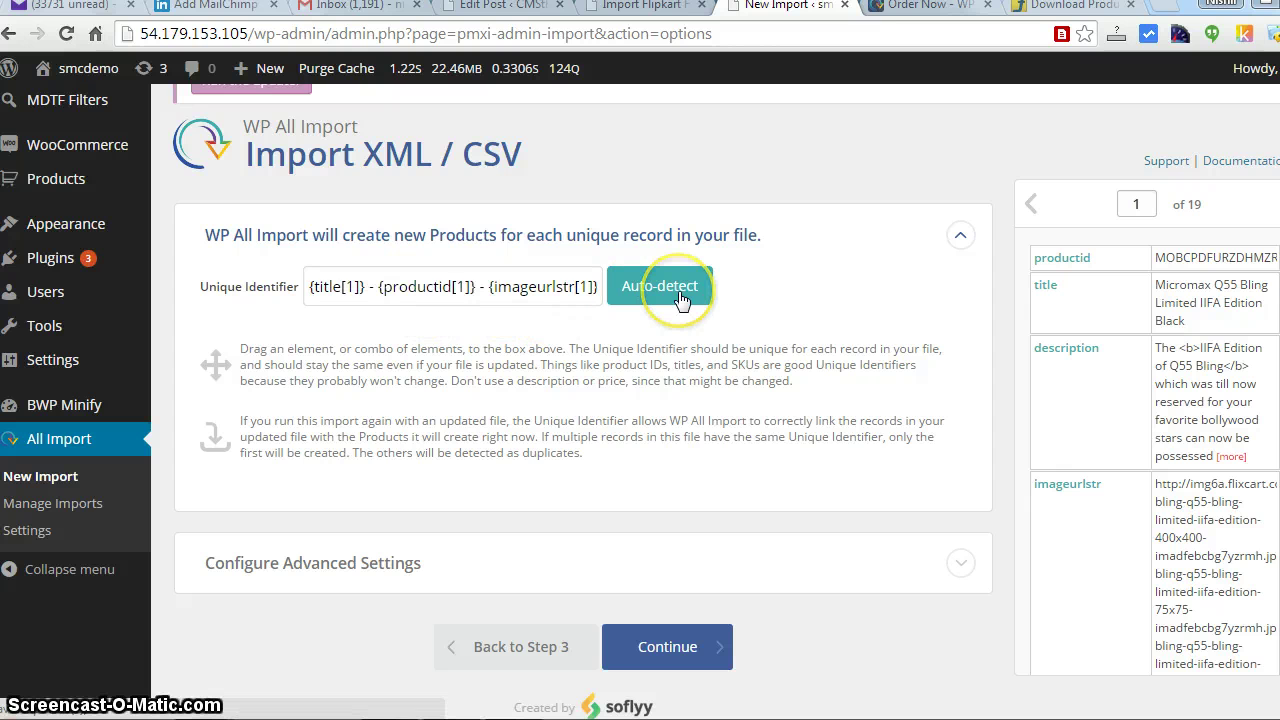
click(328, 287)
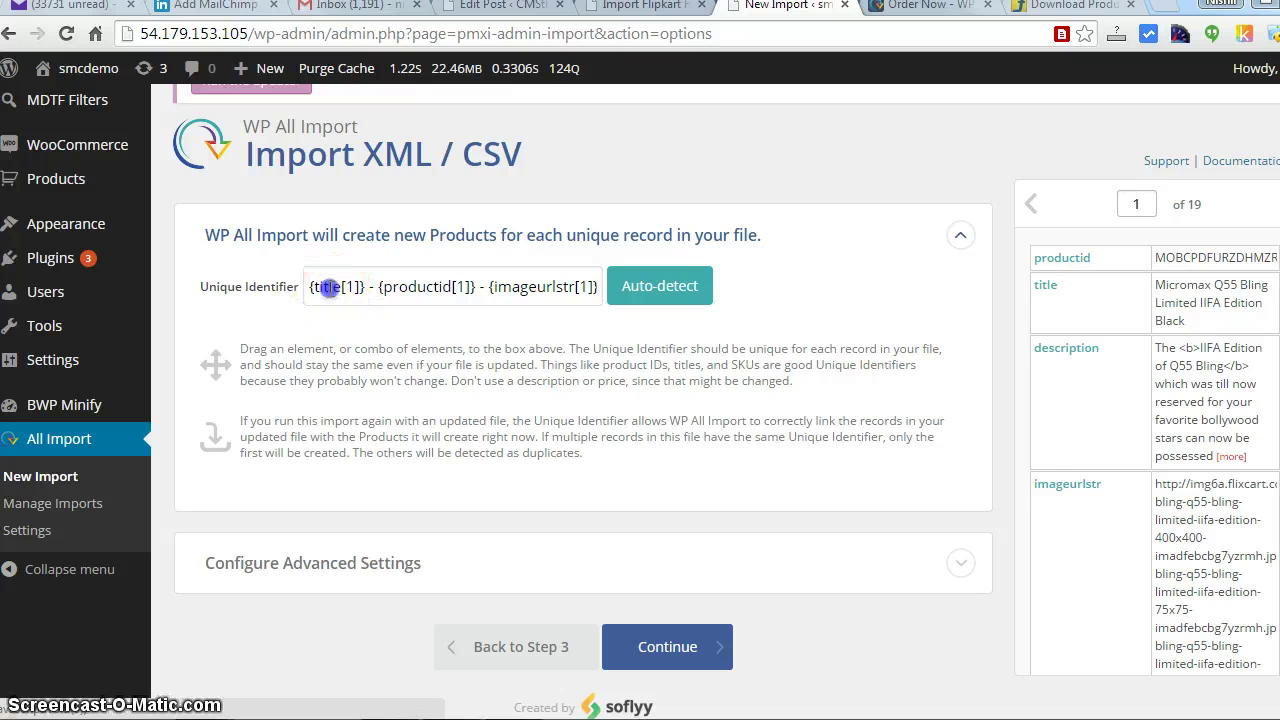
click(415, 288)
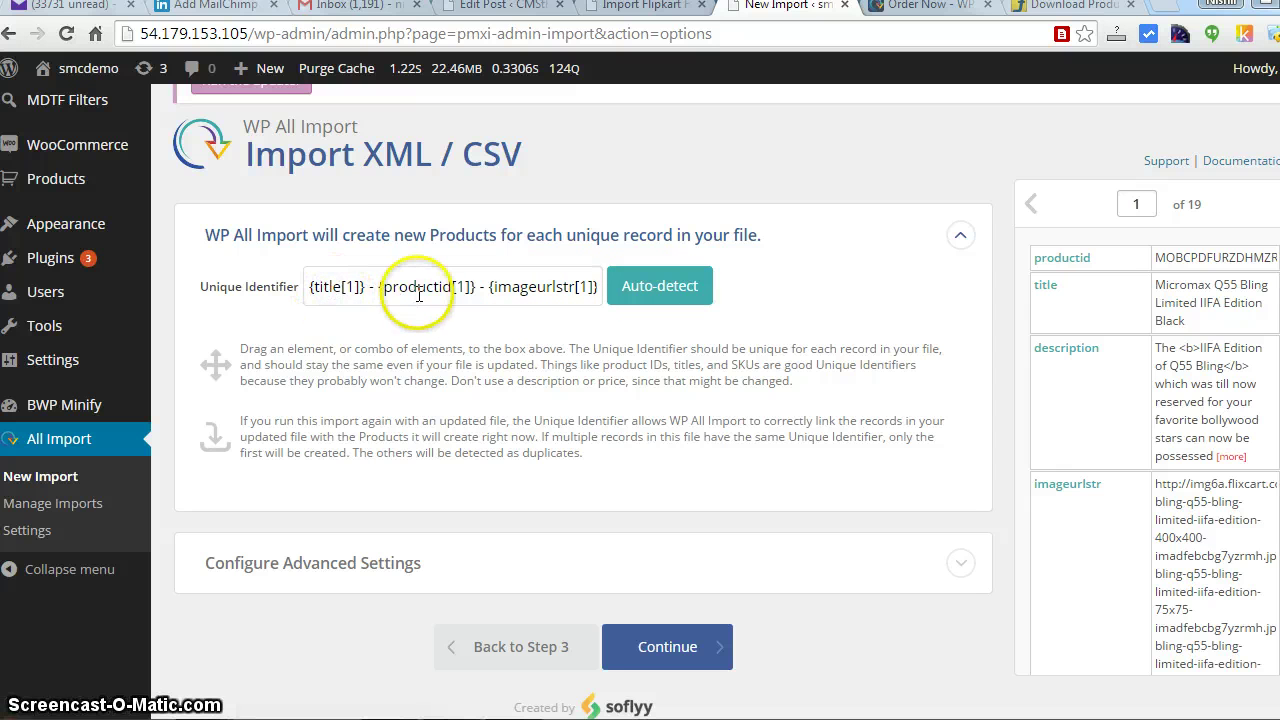
click(548, 299)
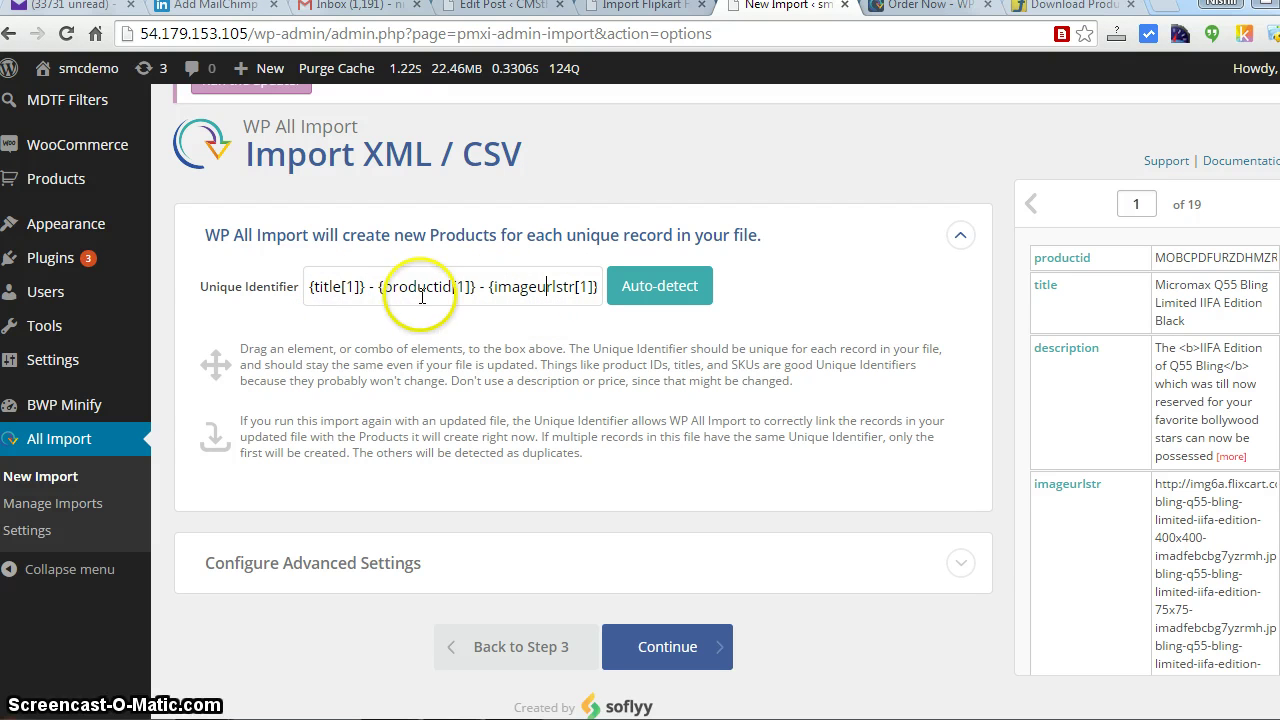
drag(300, 287, 600, 290)
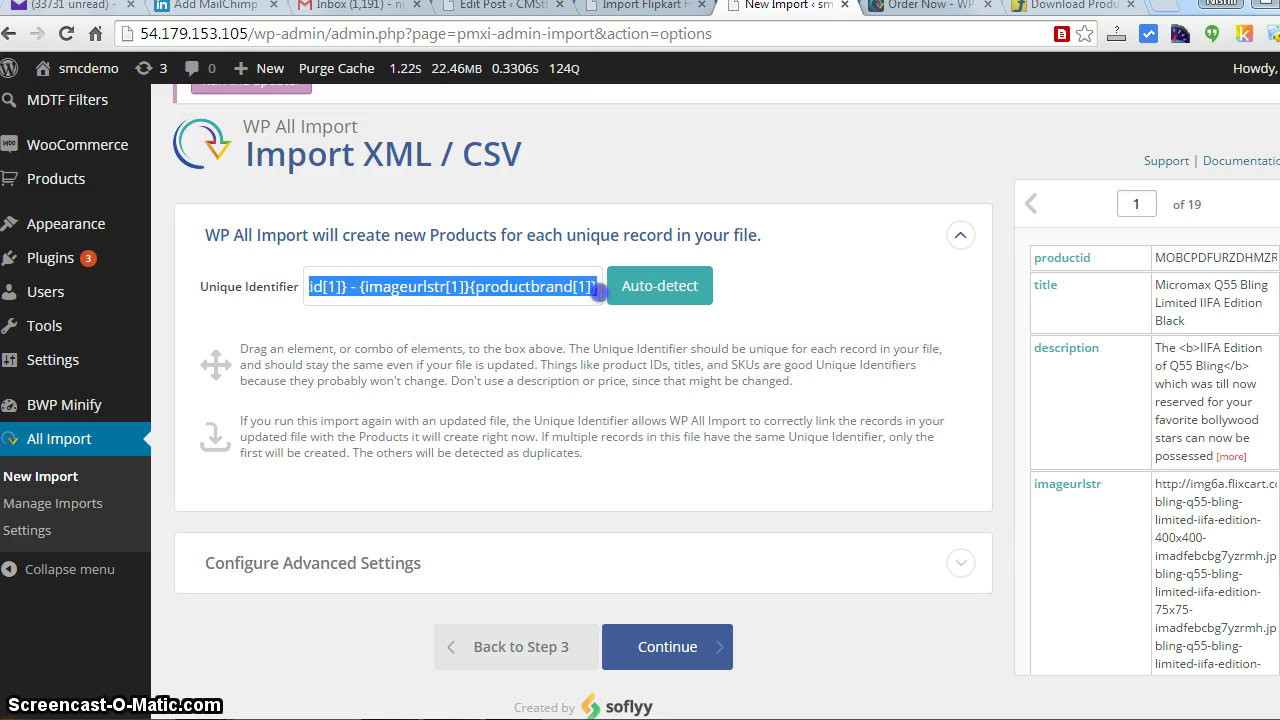
click(586, 314)
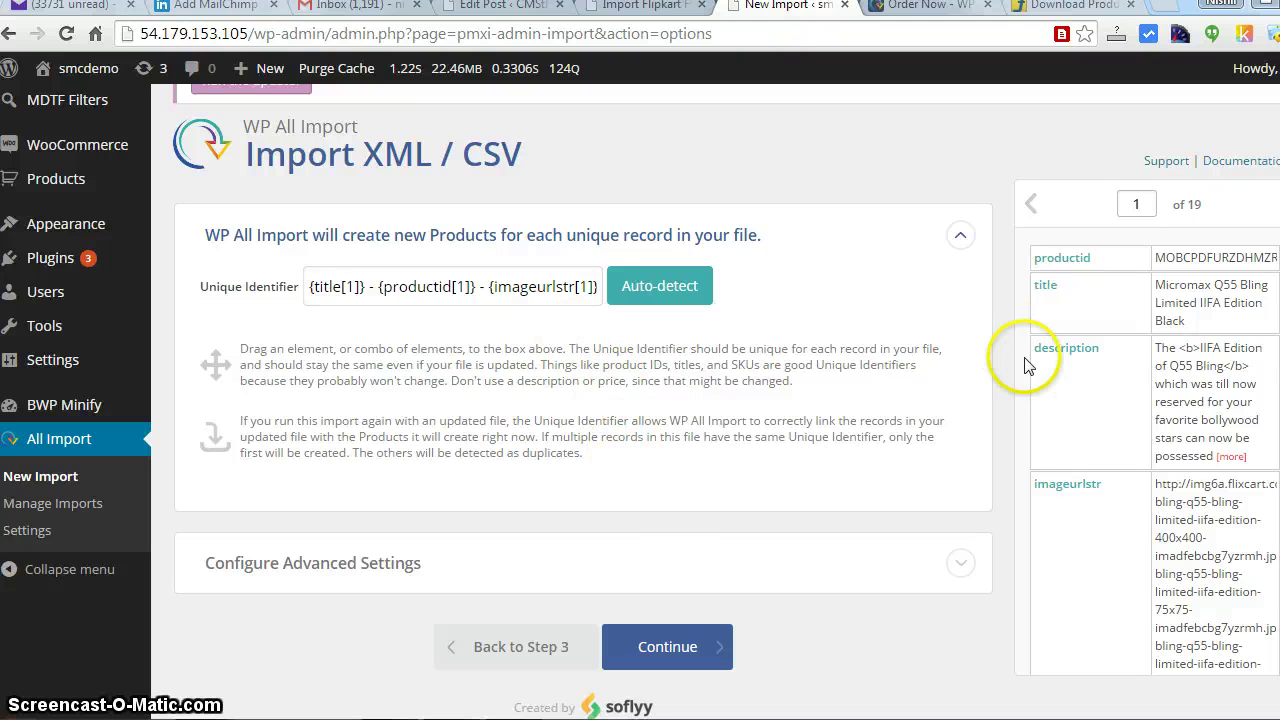
Step: Expand and collapse Configure Advanced Settings without changing anything
click(958, 570)
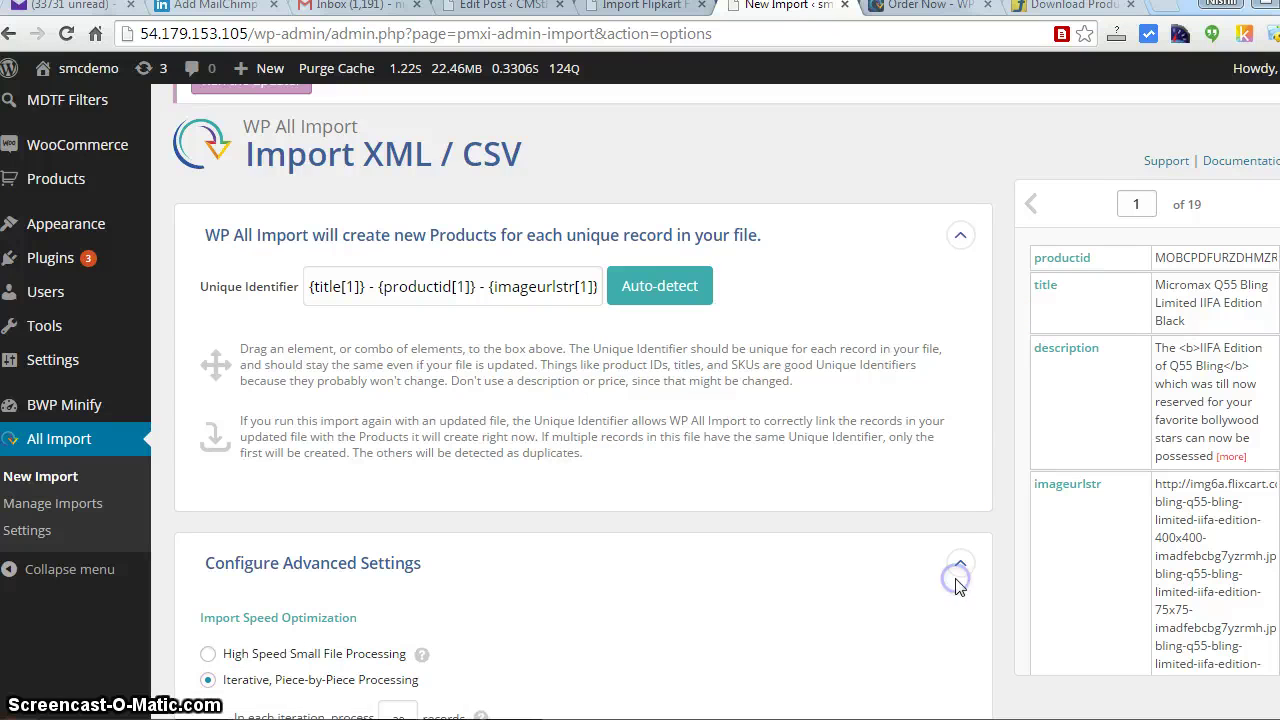
click(960, 570)
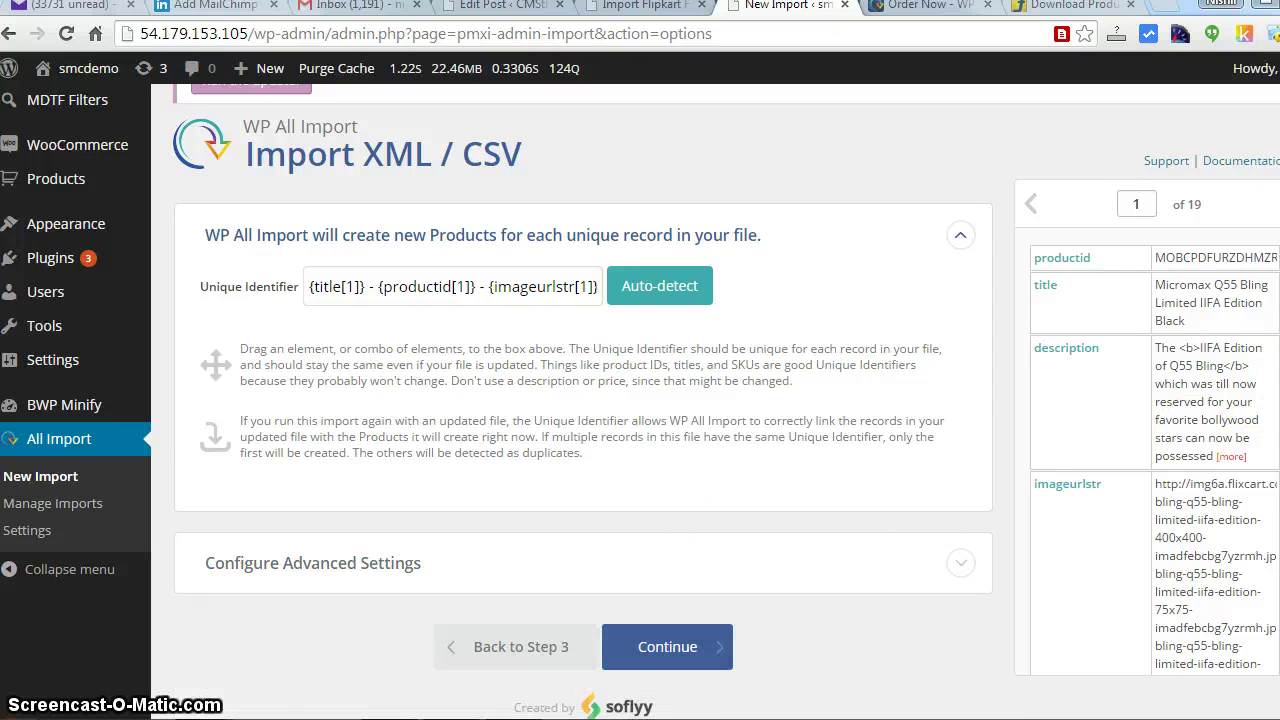
scroll(1193, 434, down, 1)
Step: Proceed to the confirmation page and start running the cmsthisway.csv import
click(651, 576)
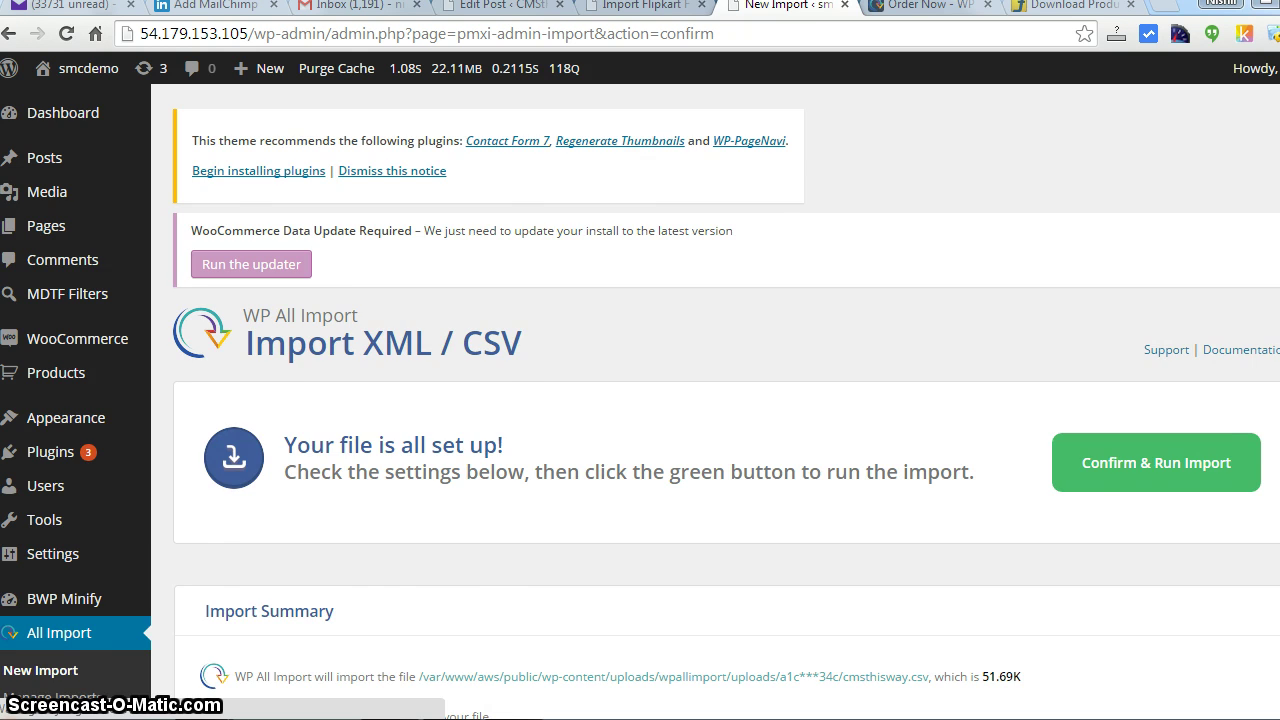
scroll(1186, 490, down, 3)
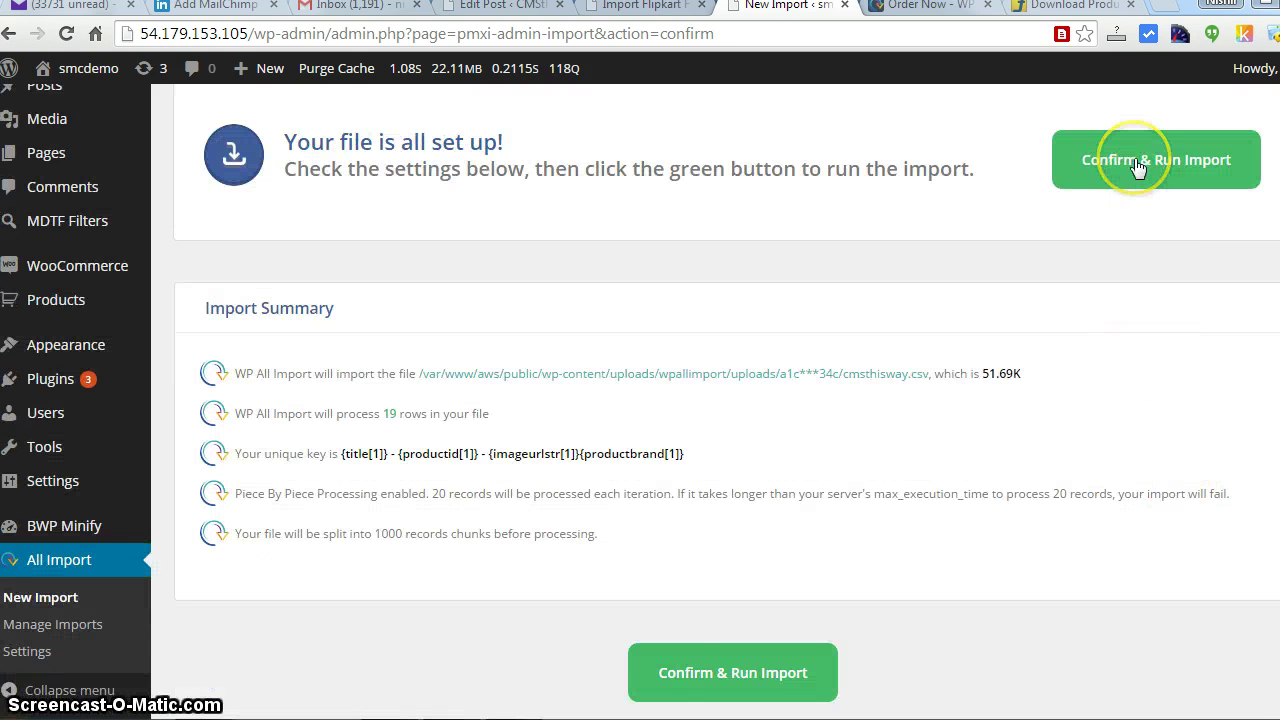
click(733, 676)
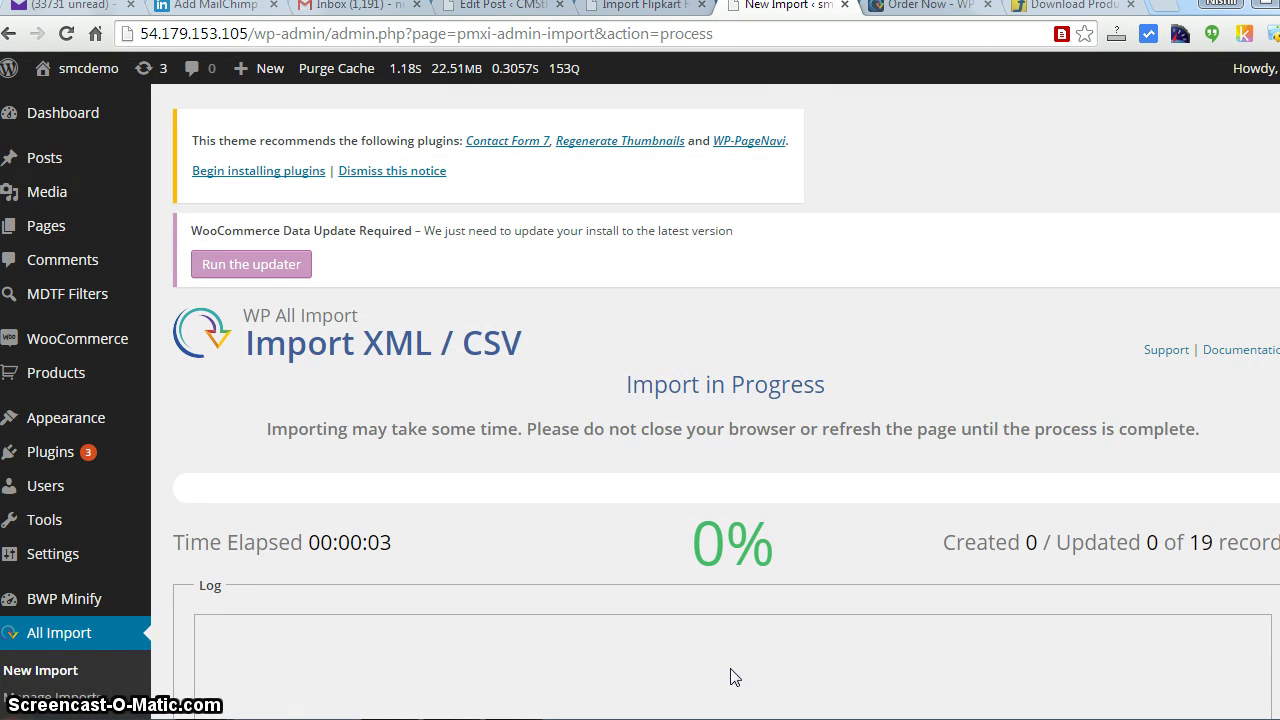
Step: Scroll through the Import Complete log listing the created image attachments
scroll(730, 677, down, 1)
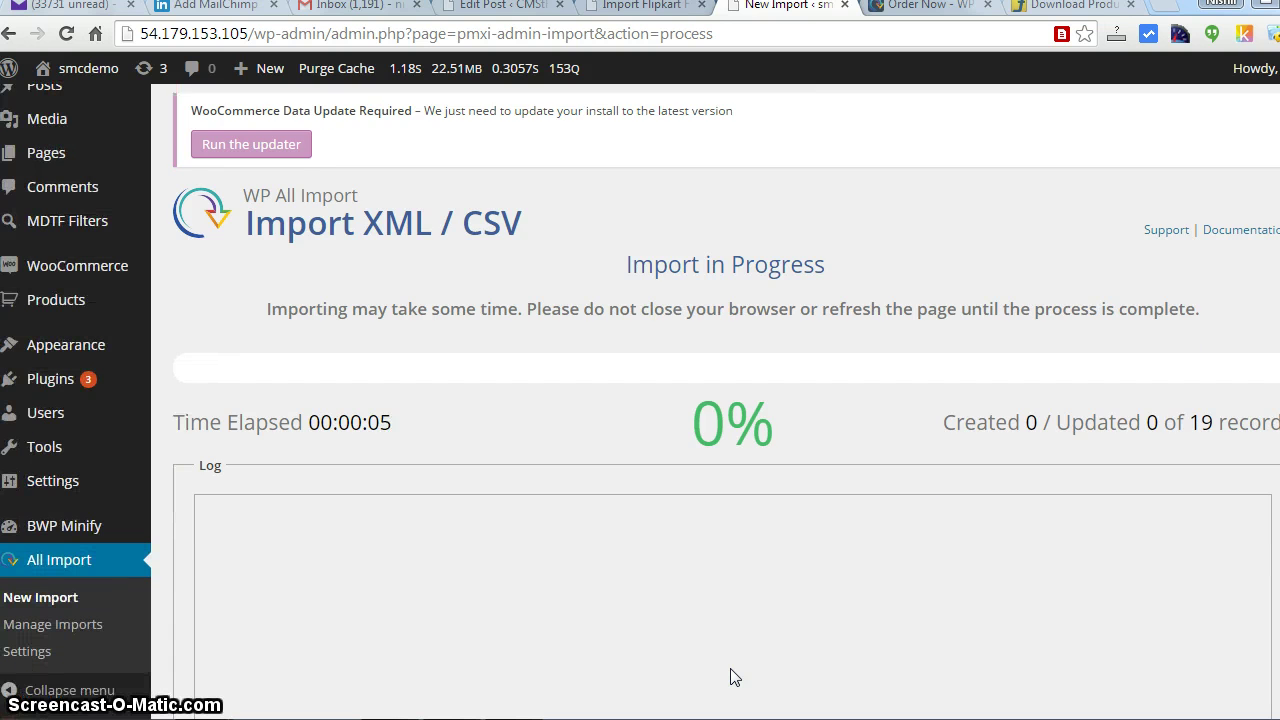
scroll(730, 677, down, 1)
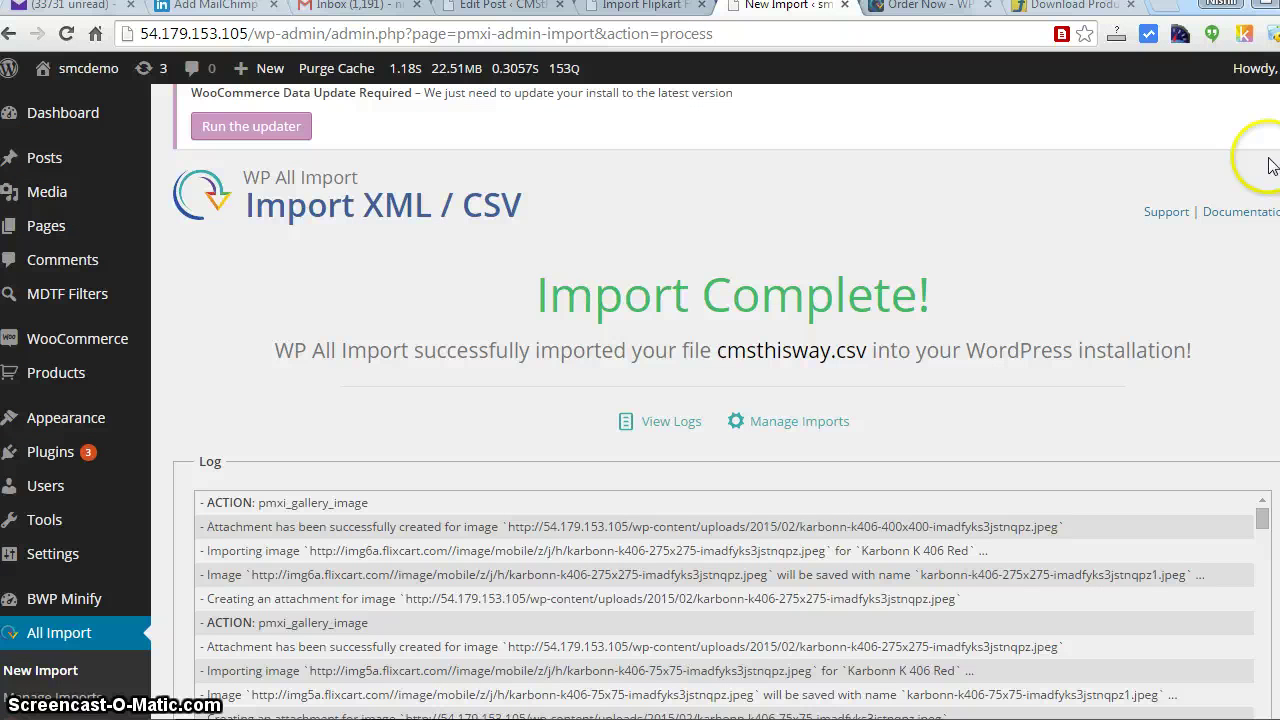
scroll(740, 714, down, 2)
scroll(740, 714, down, 1)
scroll(740, 714, up, 5)
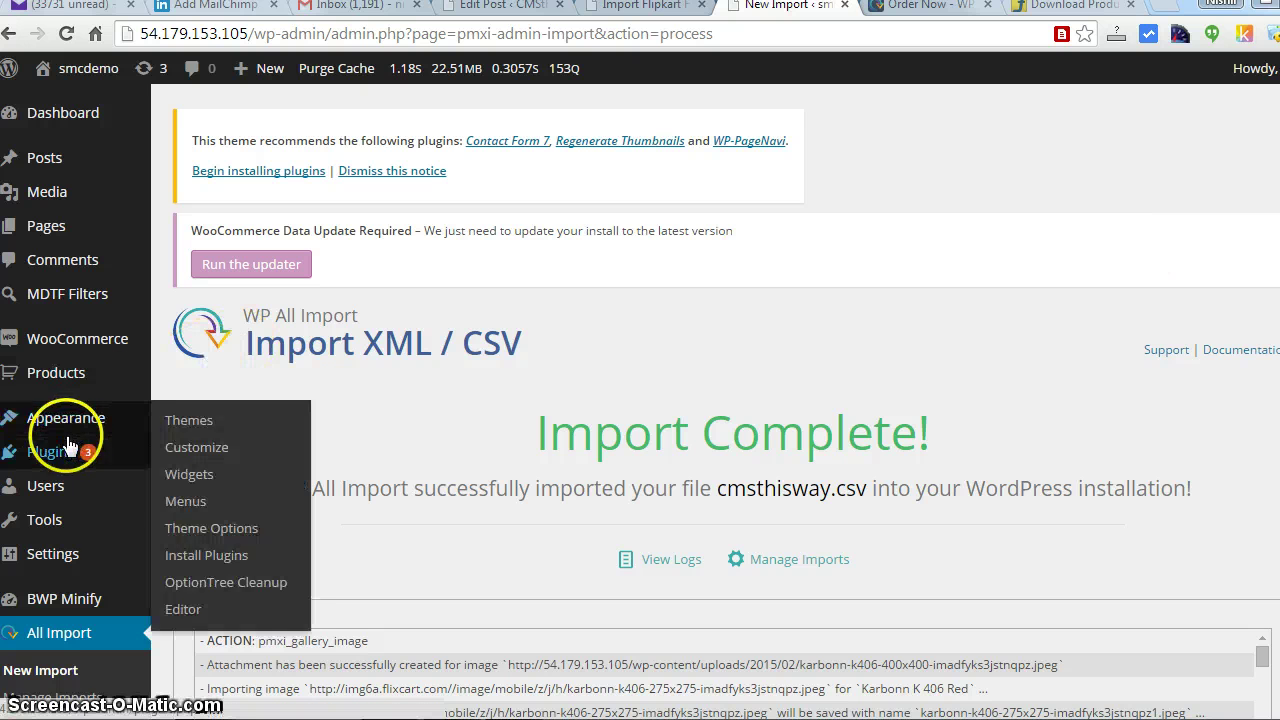
Step: Show the full WooCommerce Products list with the 55 published imported phones
mouse_move(86, 339)
mouse_move(29, 371)
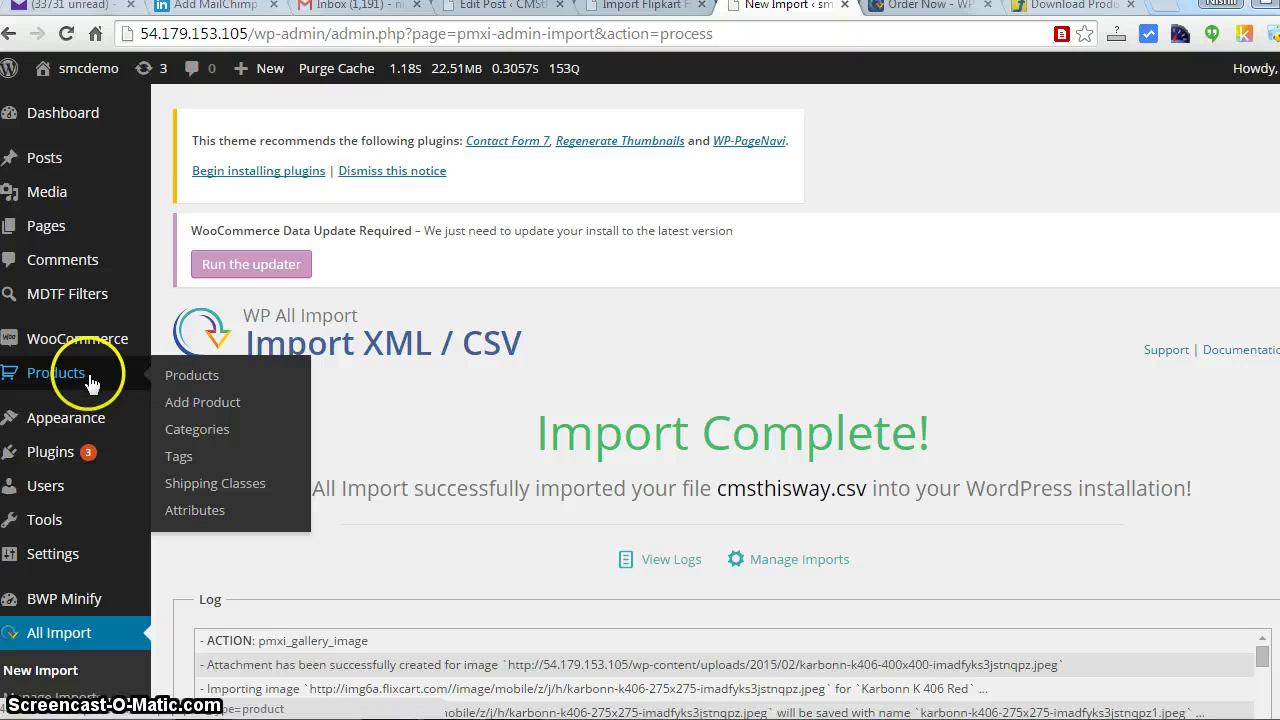
click(188, 373)
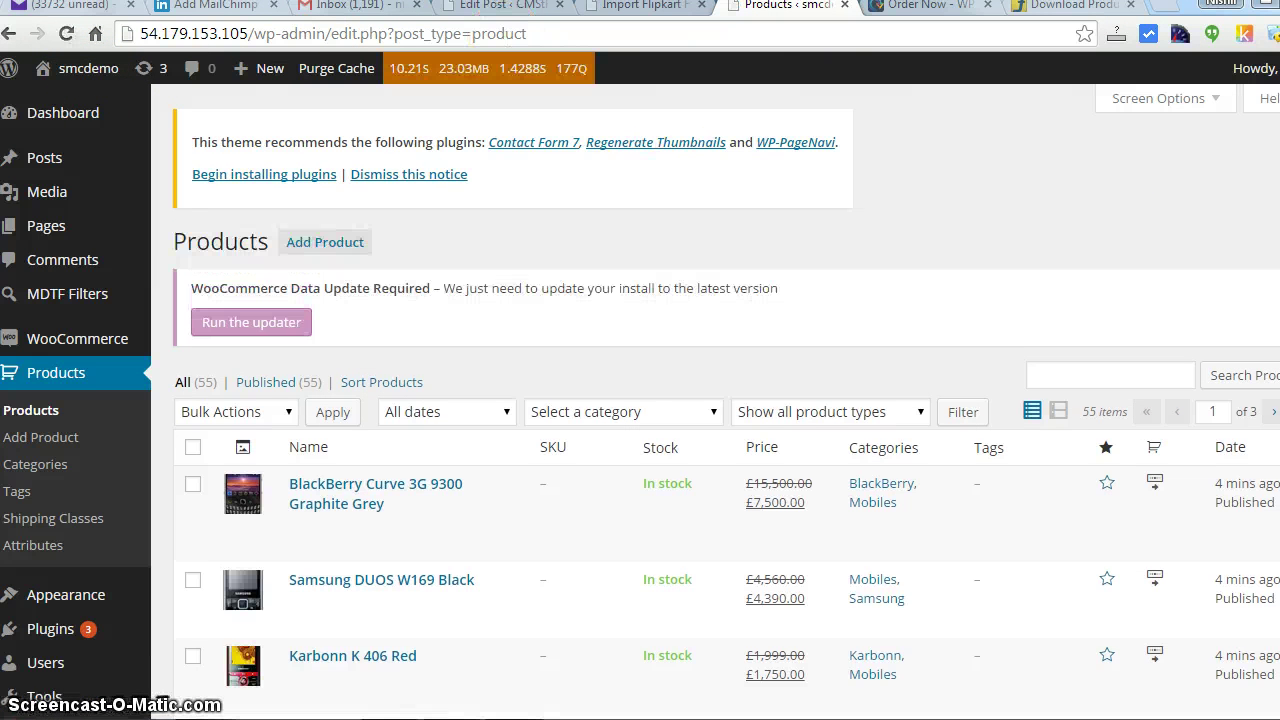
Step: Review the in-stock phones in the list and open the smcdemo front page in a new tab
scroll(640, 400, down, 3)
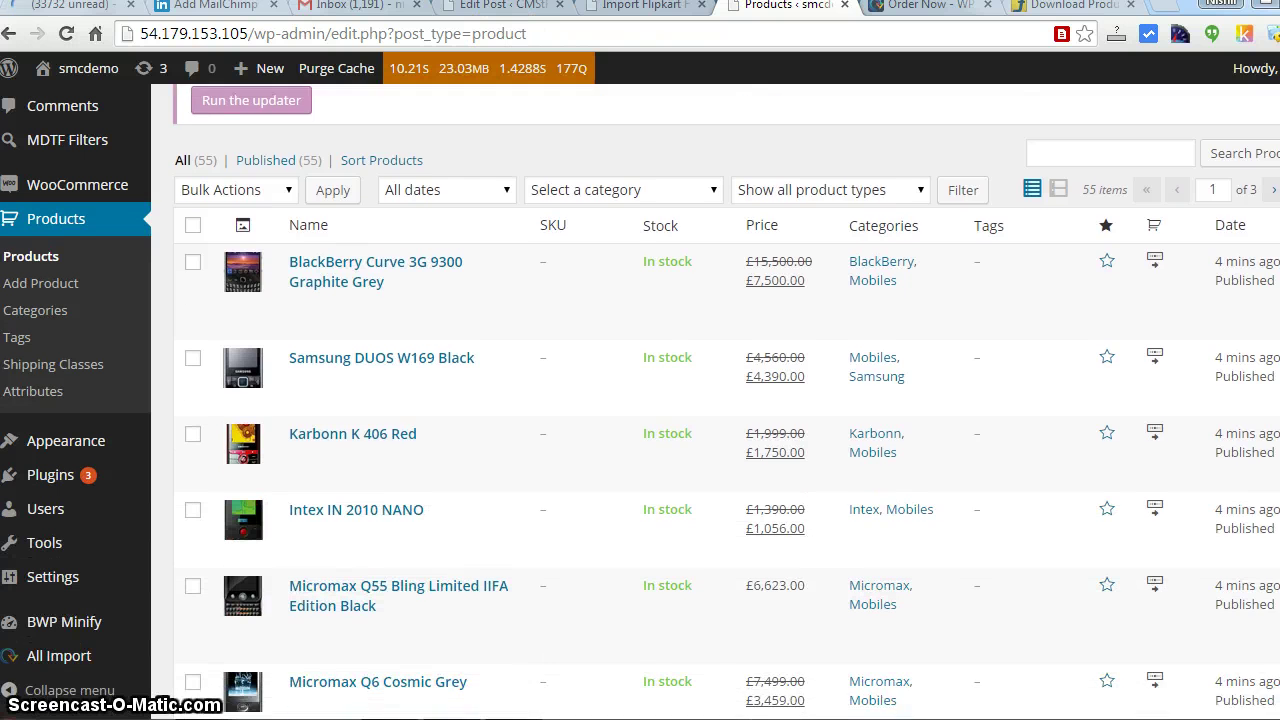
scroll(640, 400, down, 3)
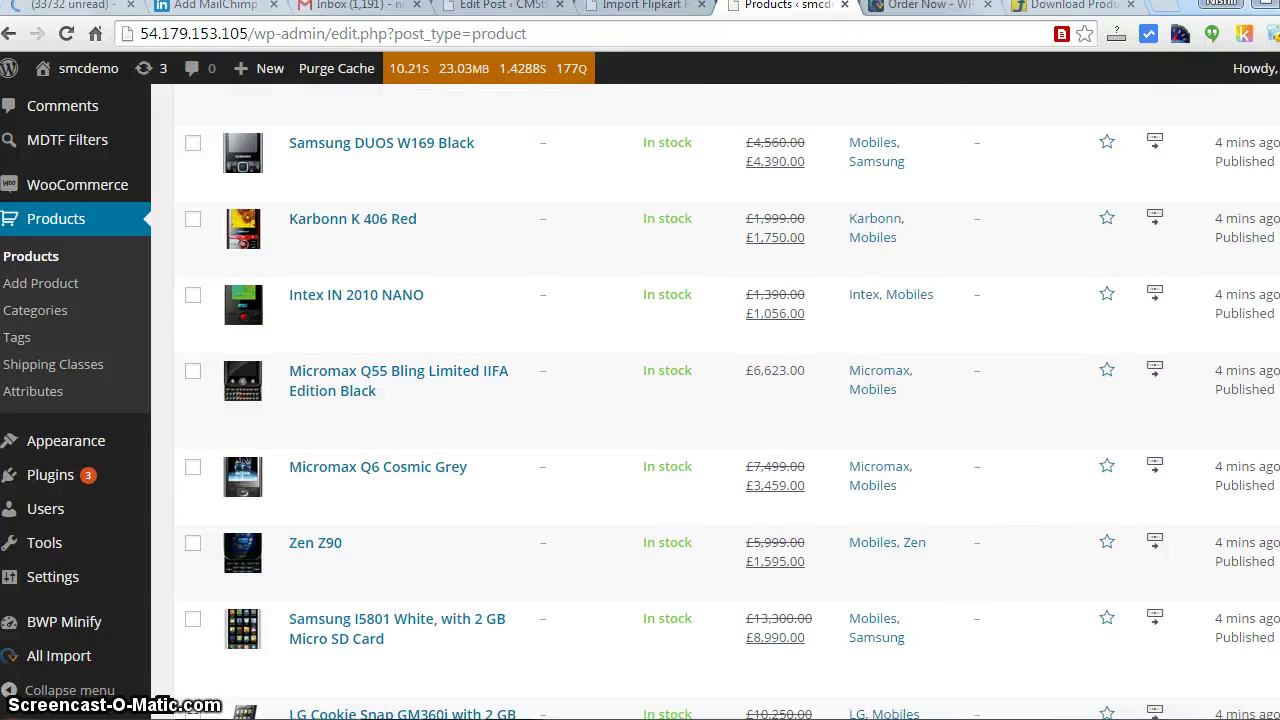
scroll(640, 400, up, 6)
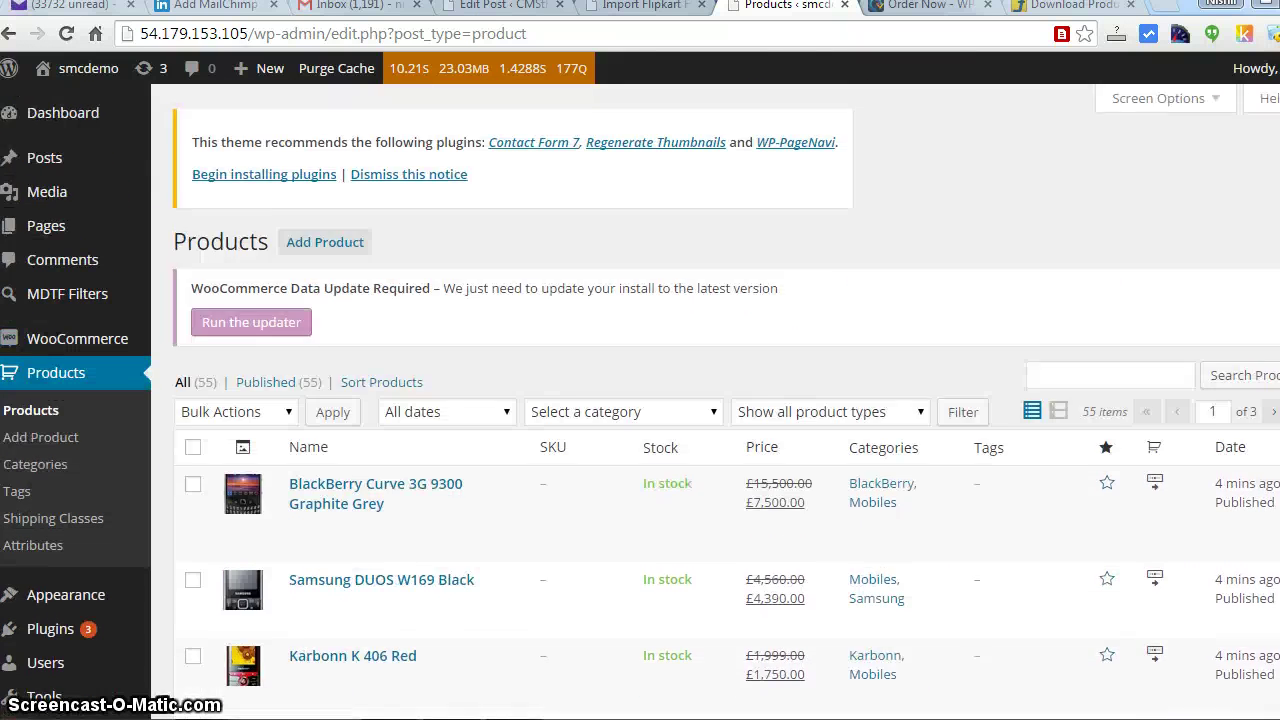
scroll(640, 400, down, 3)
scroll(640, 400, down, 4)
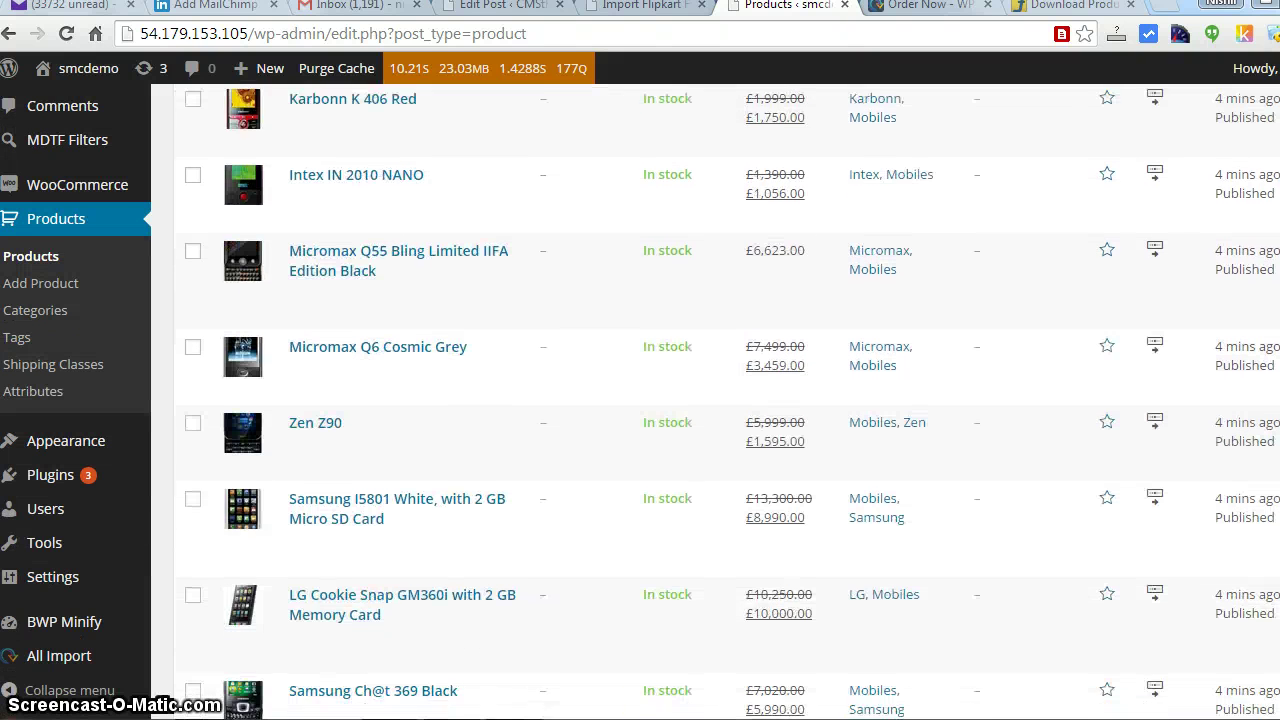
scroll(640, 400, down, 1)
scroll(73, 95, up, 10)
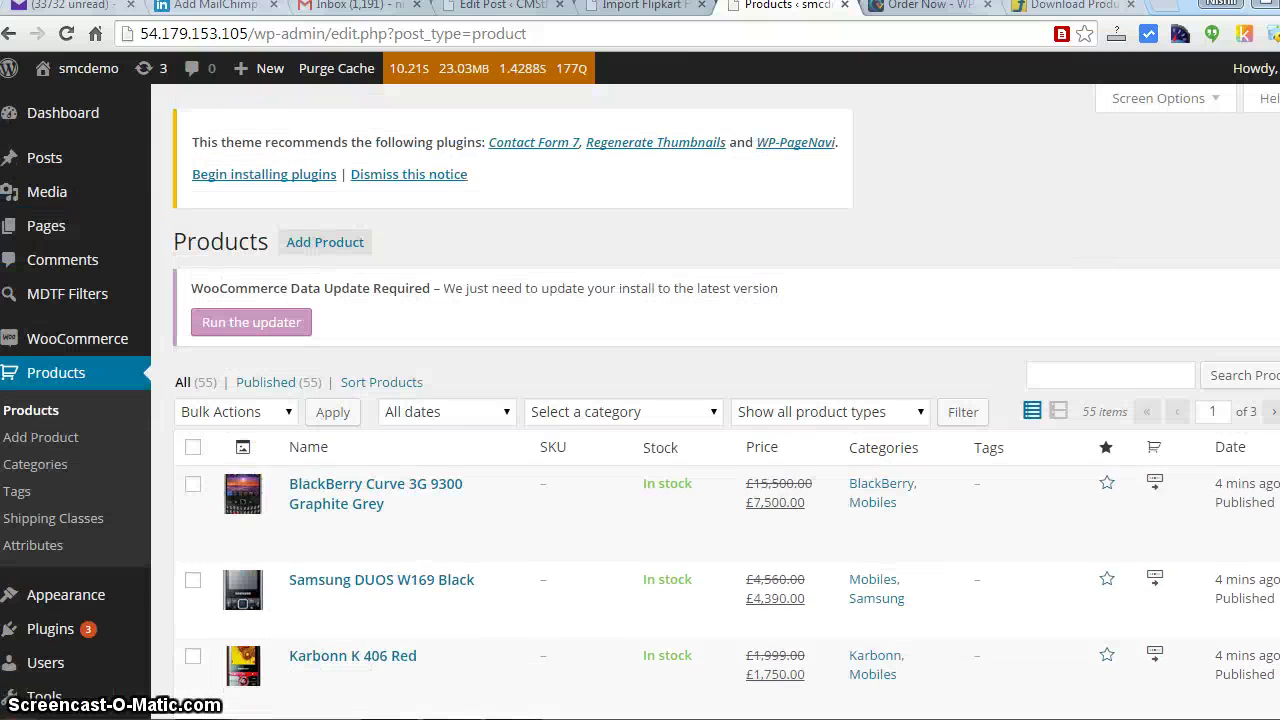
right_click(90, 102)
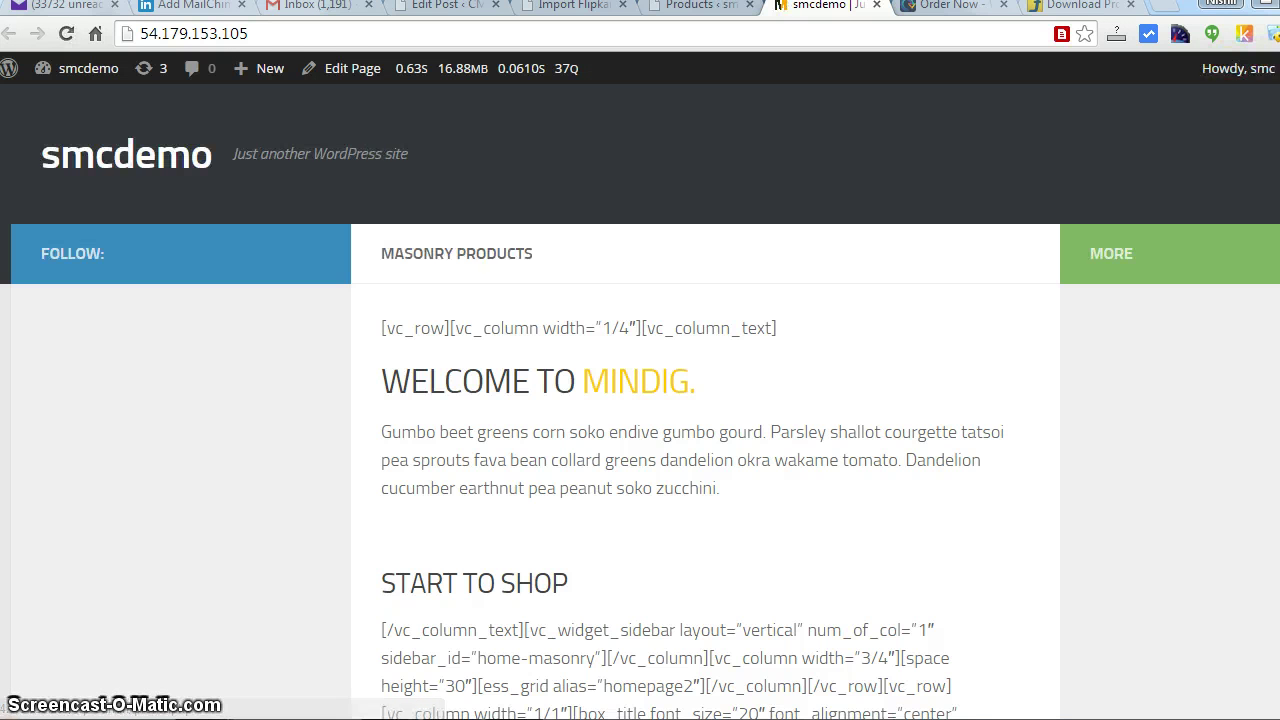
Step: Load the storefront's /shop page from the address bar suggestion
click(322, 32)
click(332, 32)
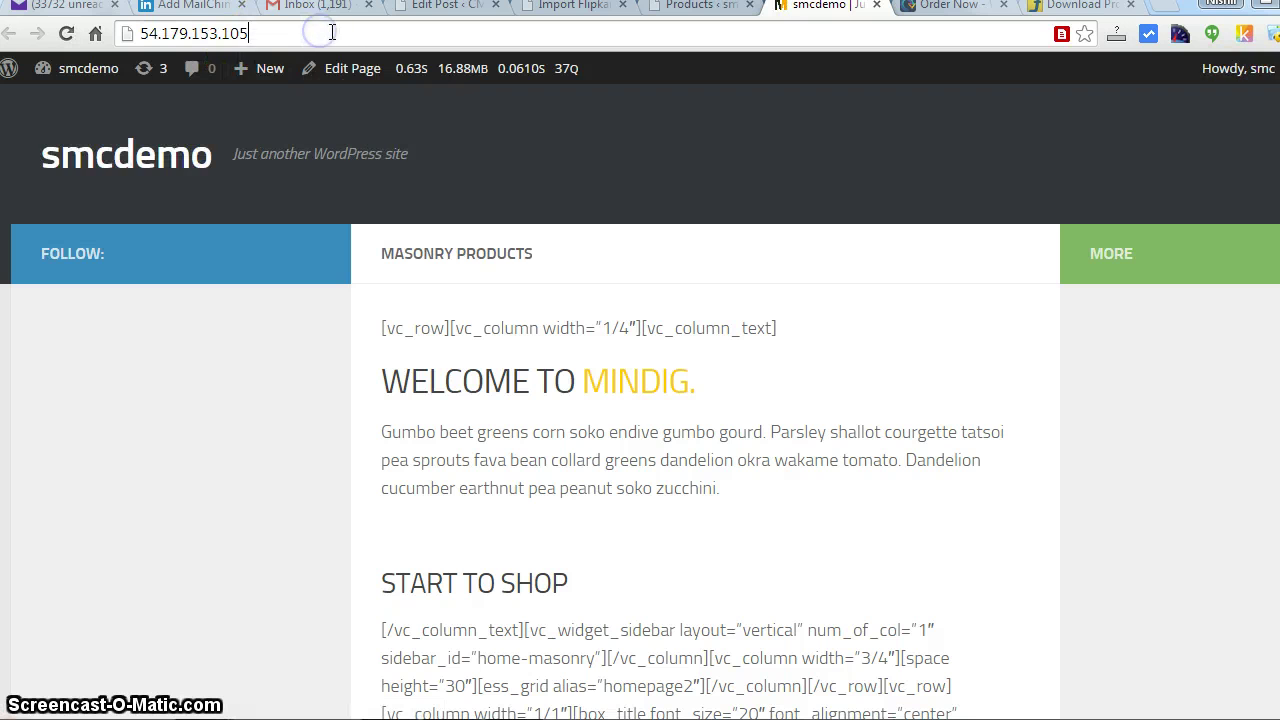
text(/)
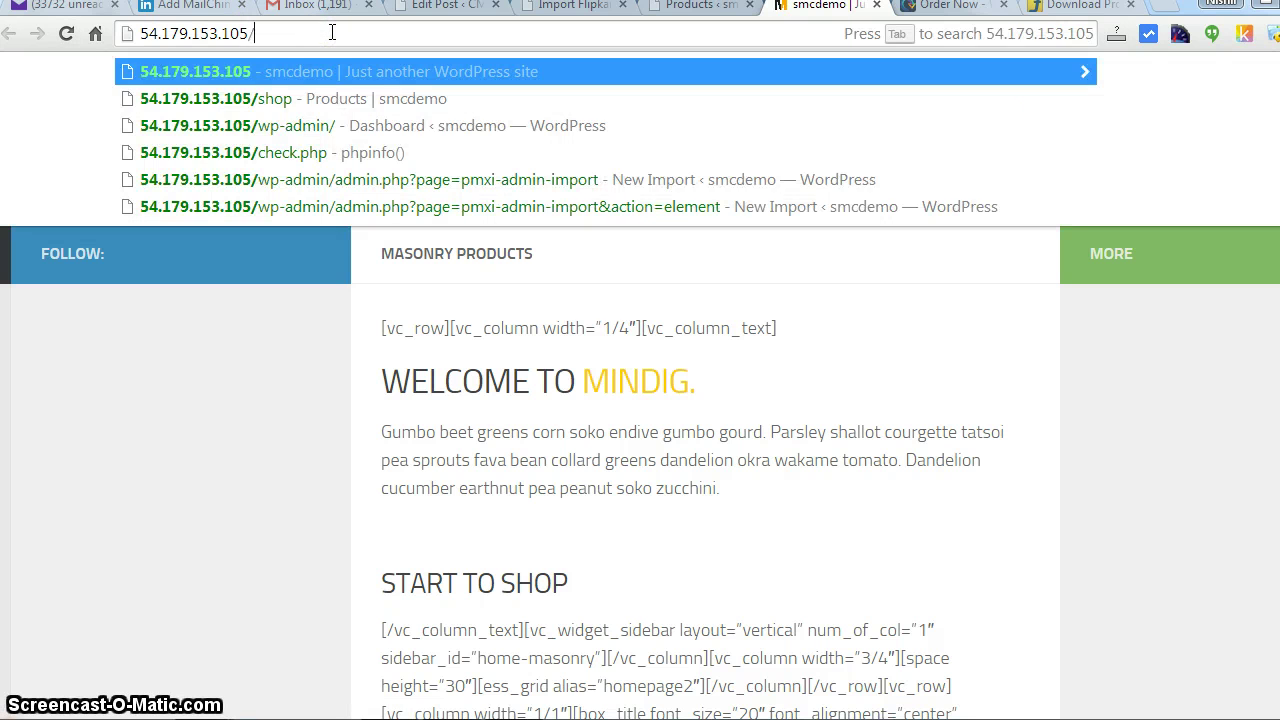
click(277, 99)
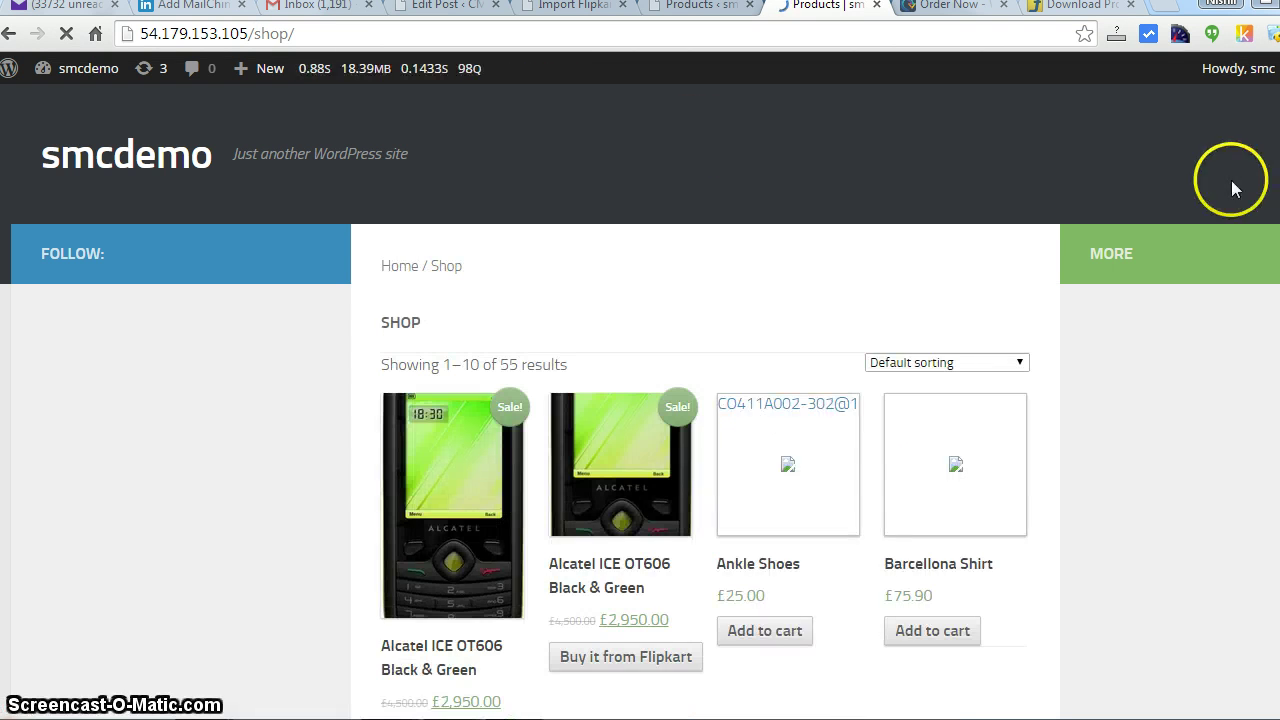
scroll(640, 400, down, 2)
scroll(1020, 329, up, 1)
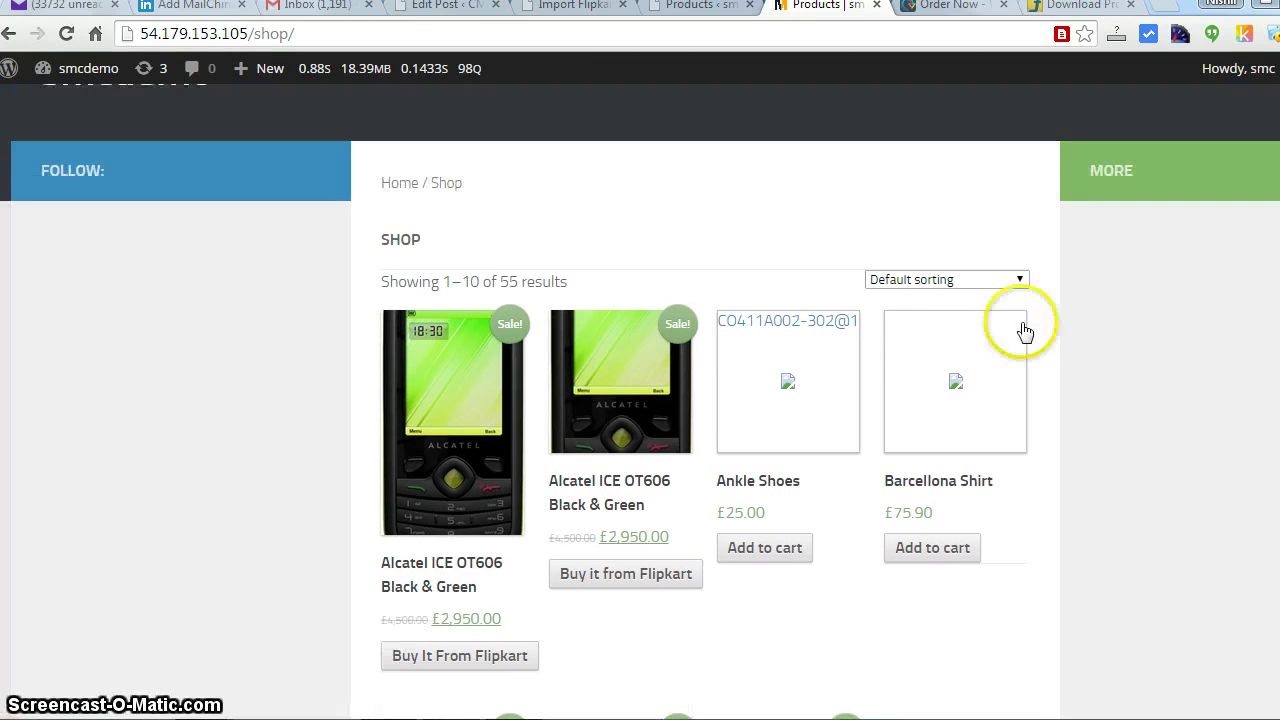
Step: Sort shop products by newness and move to page 2 of the results
click(1008, 283)
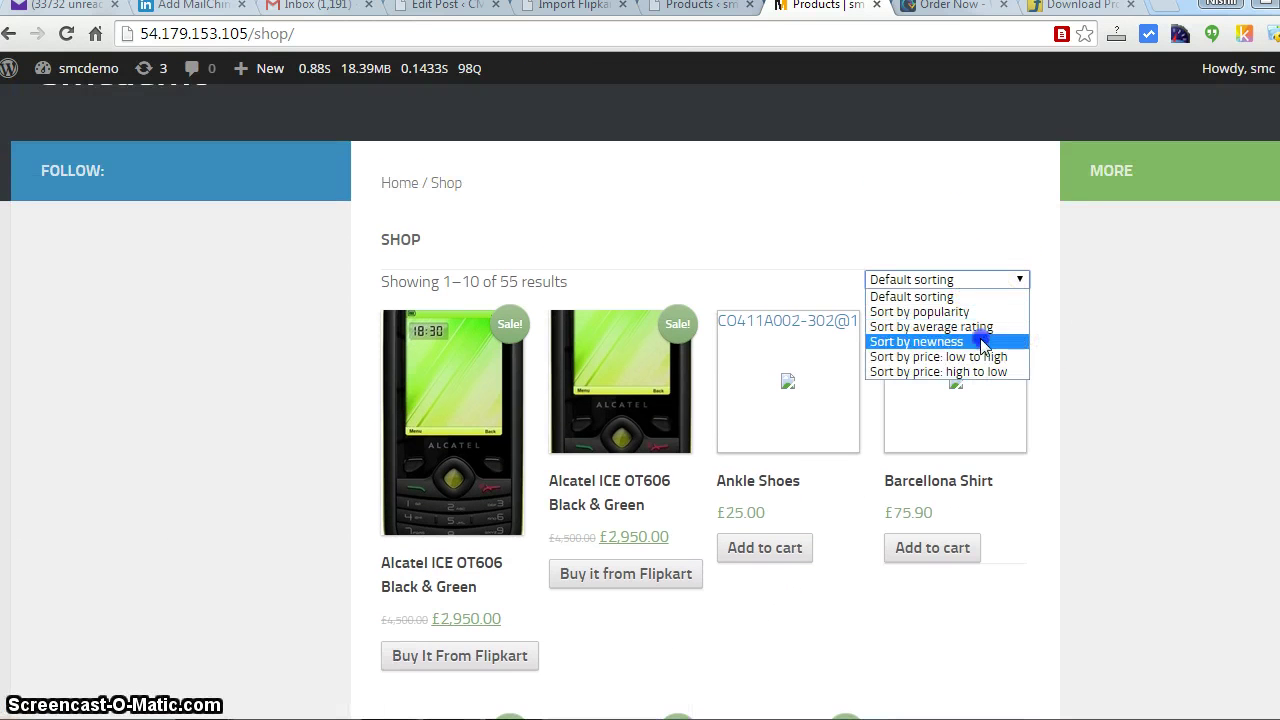
click(983, 343)
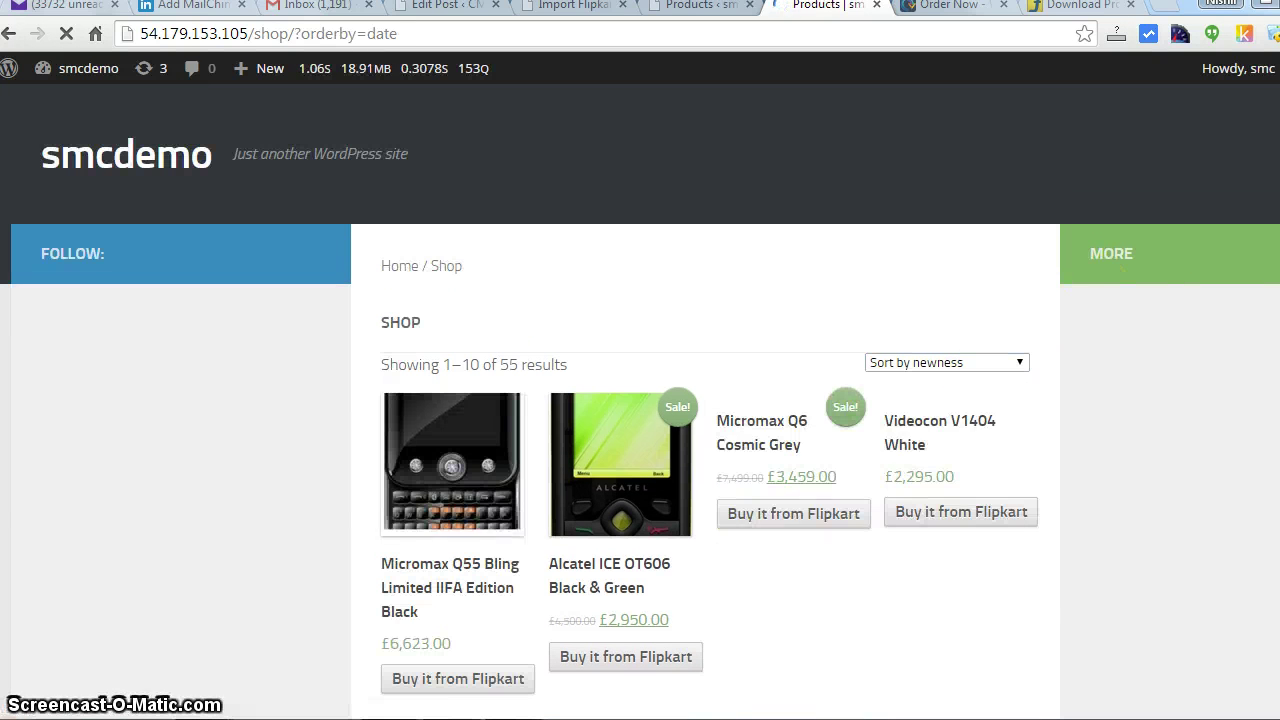
scroll(843, 506, down, 4)
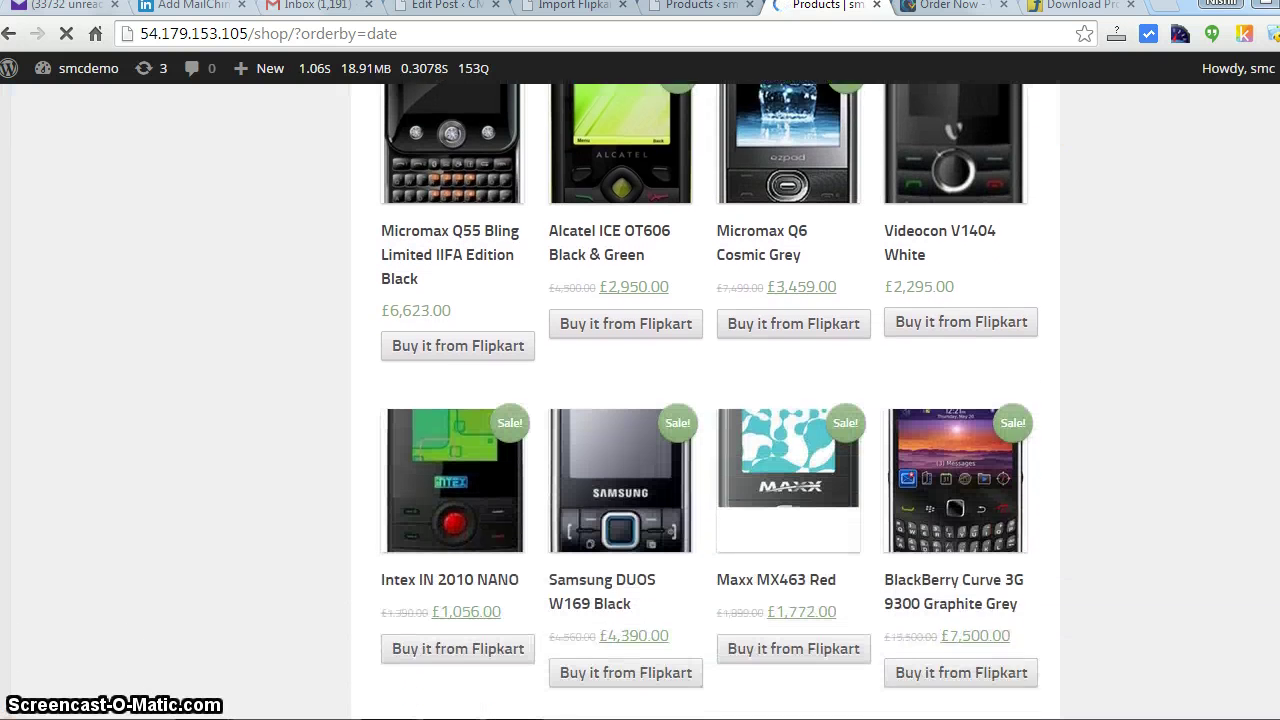
scroll(640, 413, down, 3)
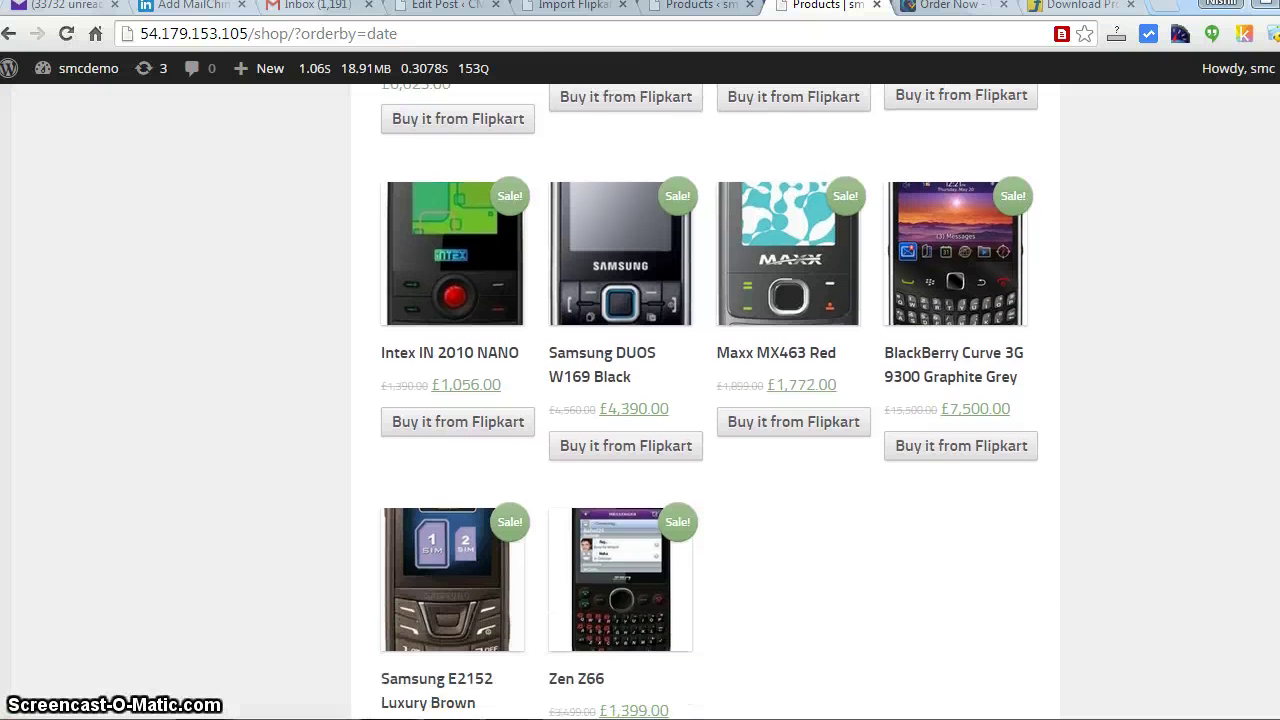
scroll(1270, 512, down, 3)
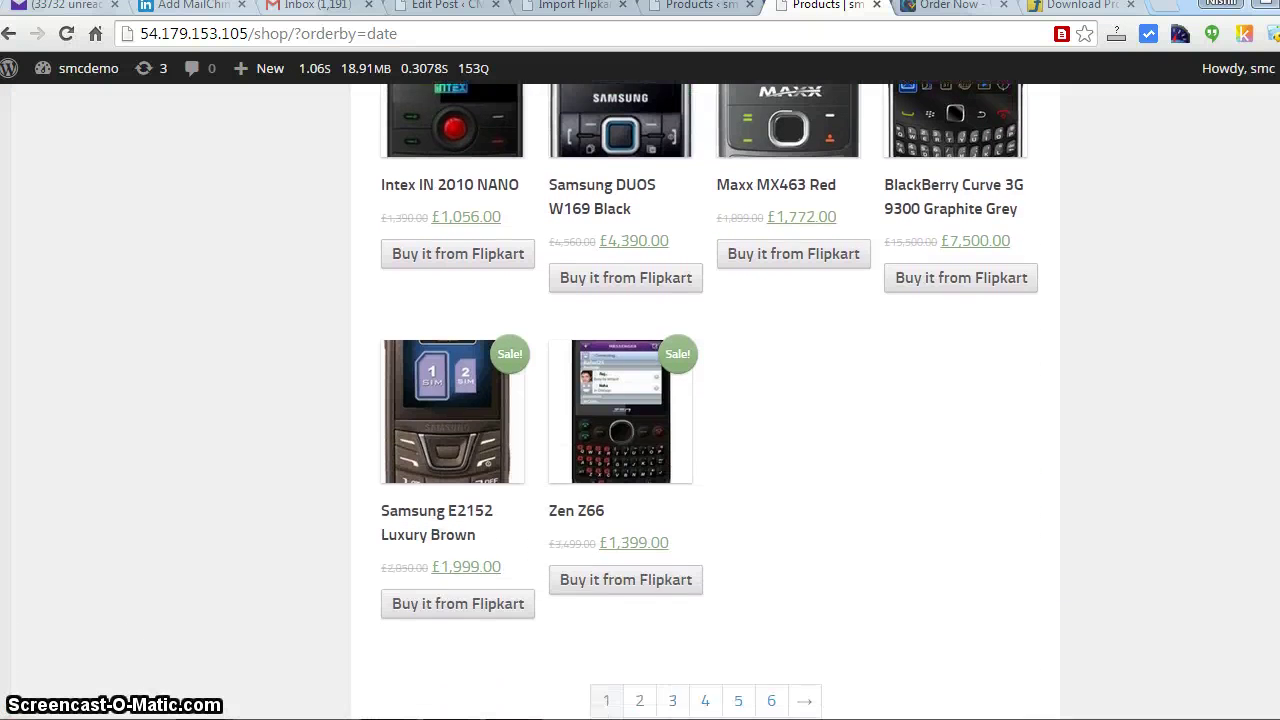
scroll(1266, 520, up, 8)
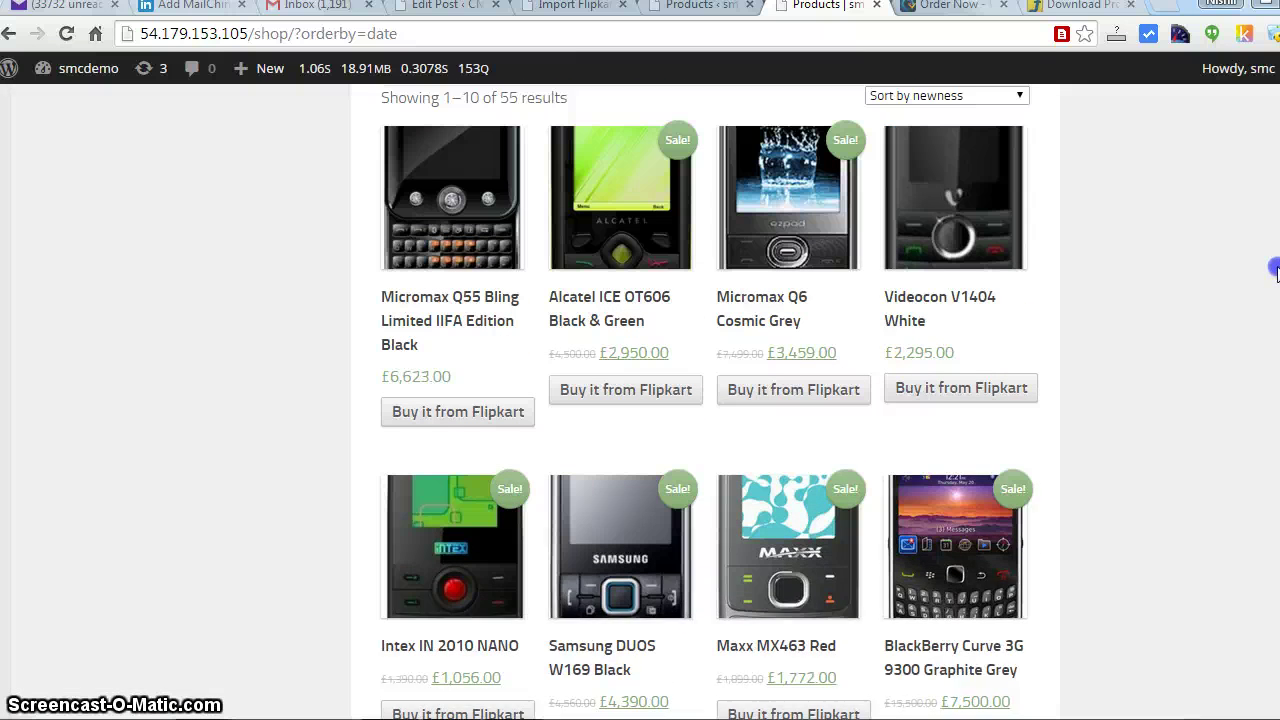
scroll(640, 400, up, 2)
scroll(1270, 343, down, 6)
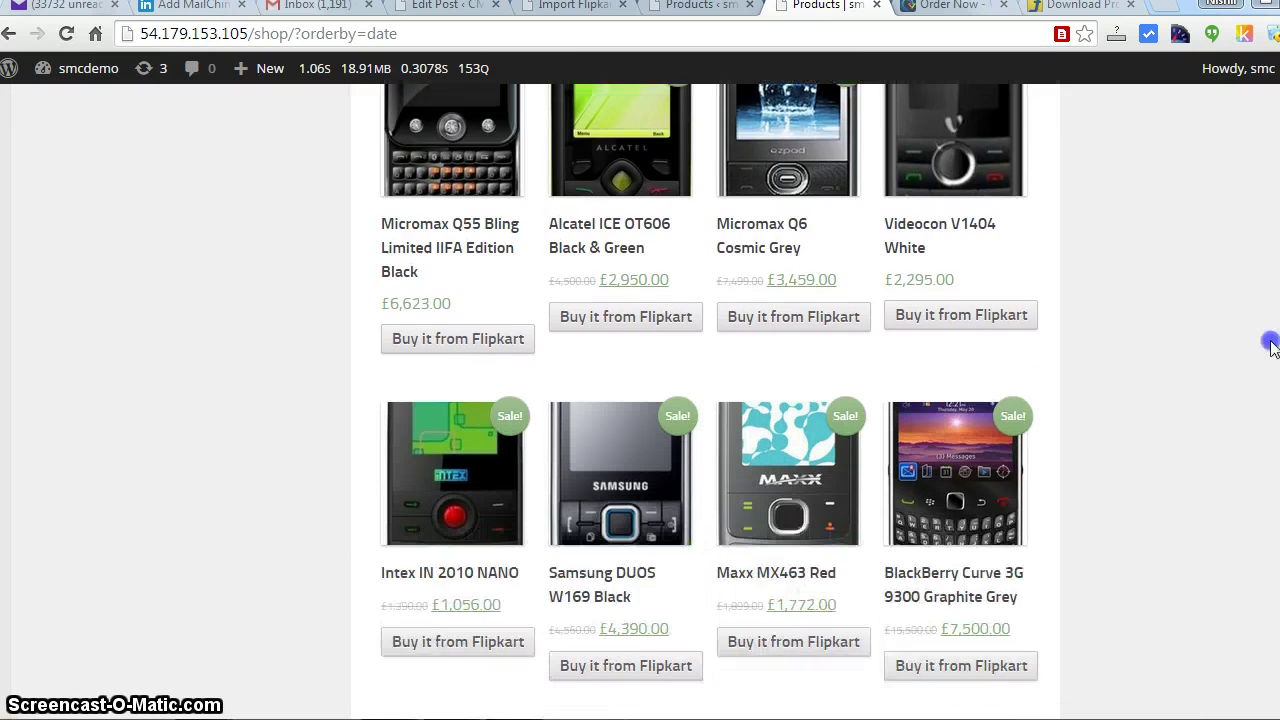
scroll(1240, 510, down, 1)
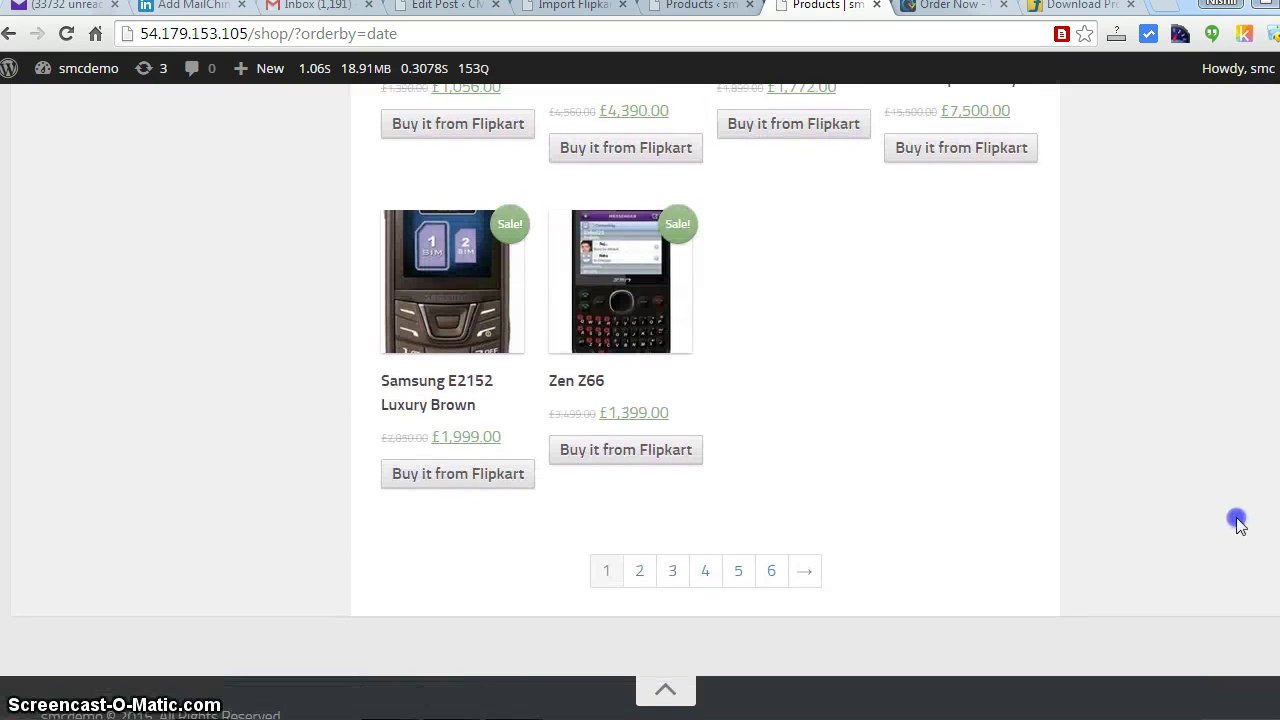
click(638, 570)
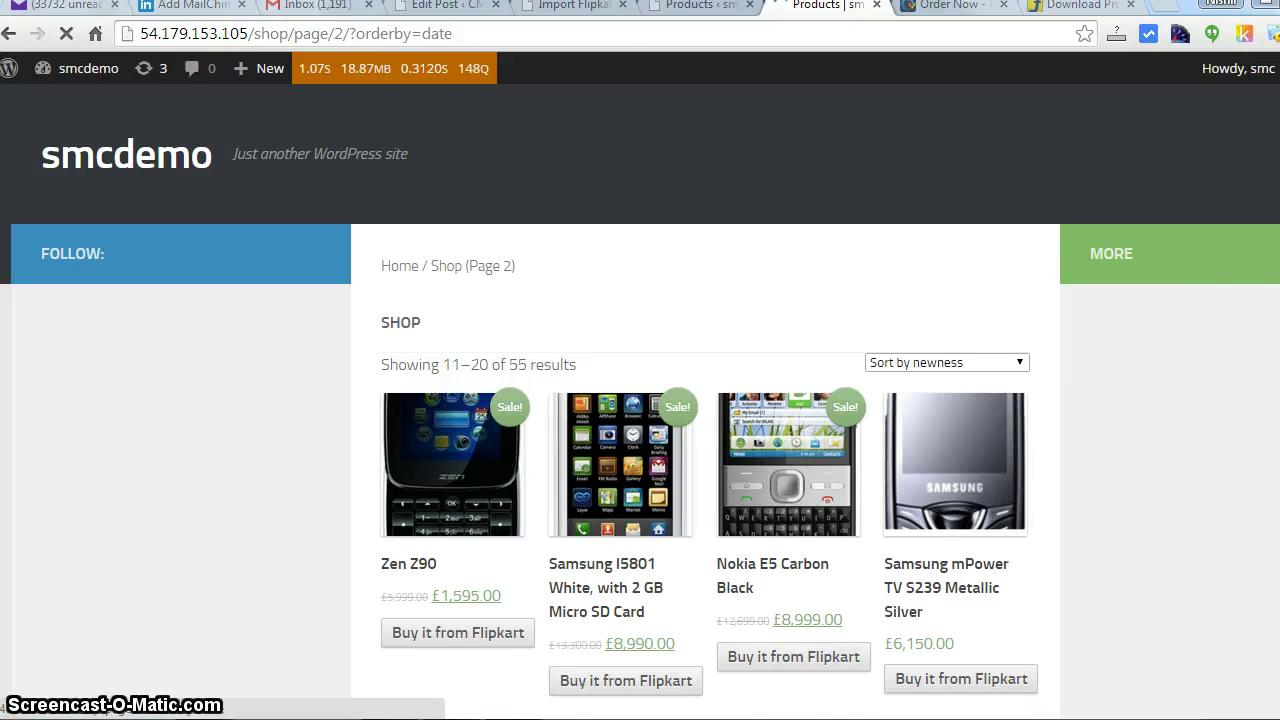
scroll(980, 434, down, 2)
Step: Follow Nokia E5 (Carbon Black)'s Buy it from Flipkart link and browse its Flipkart page
click(829, 430)
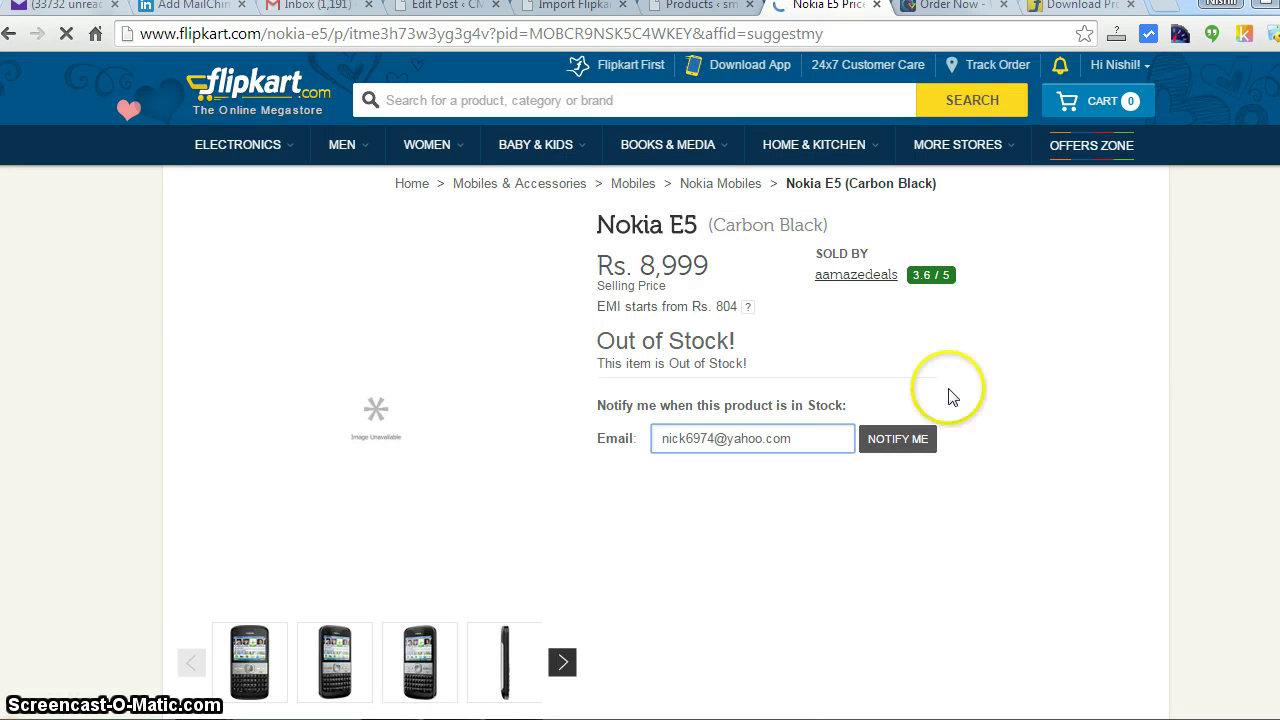
scroll(1273, 270, down, 10)
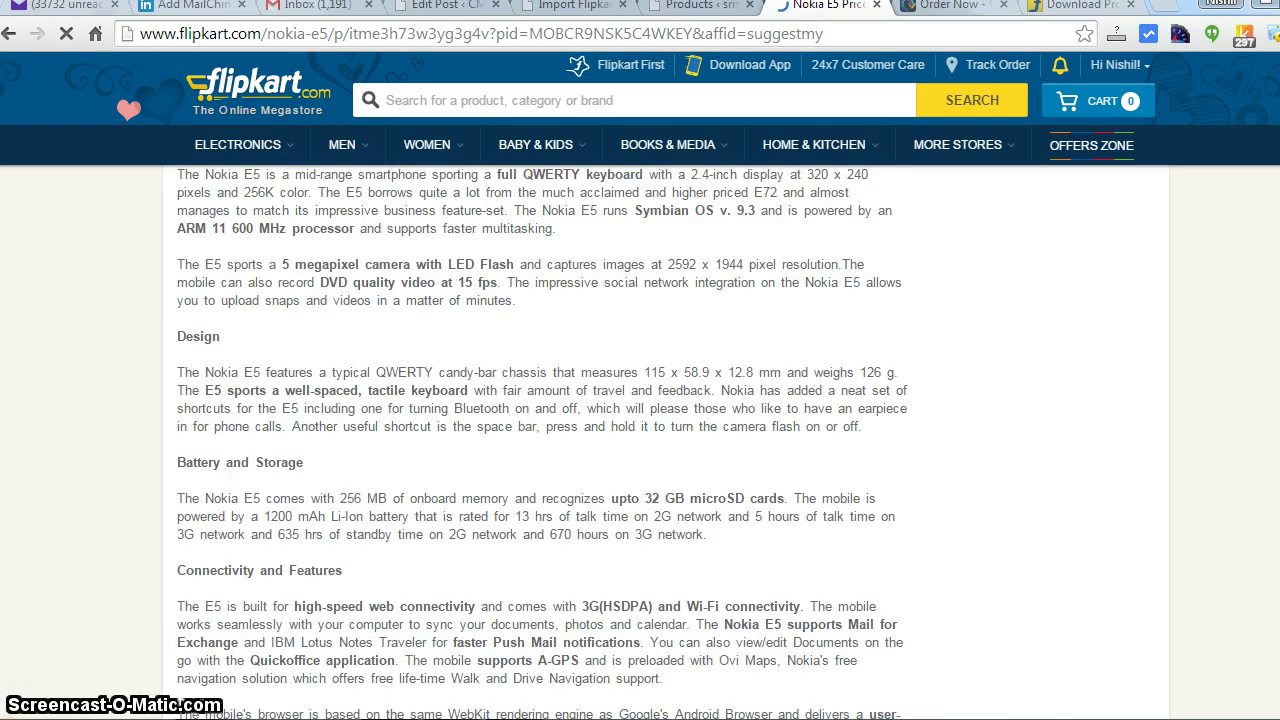
scroll(1273, 270, up, 4)
scroll(966, 223, up, 5)
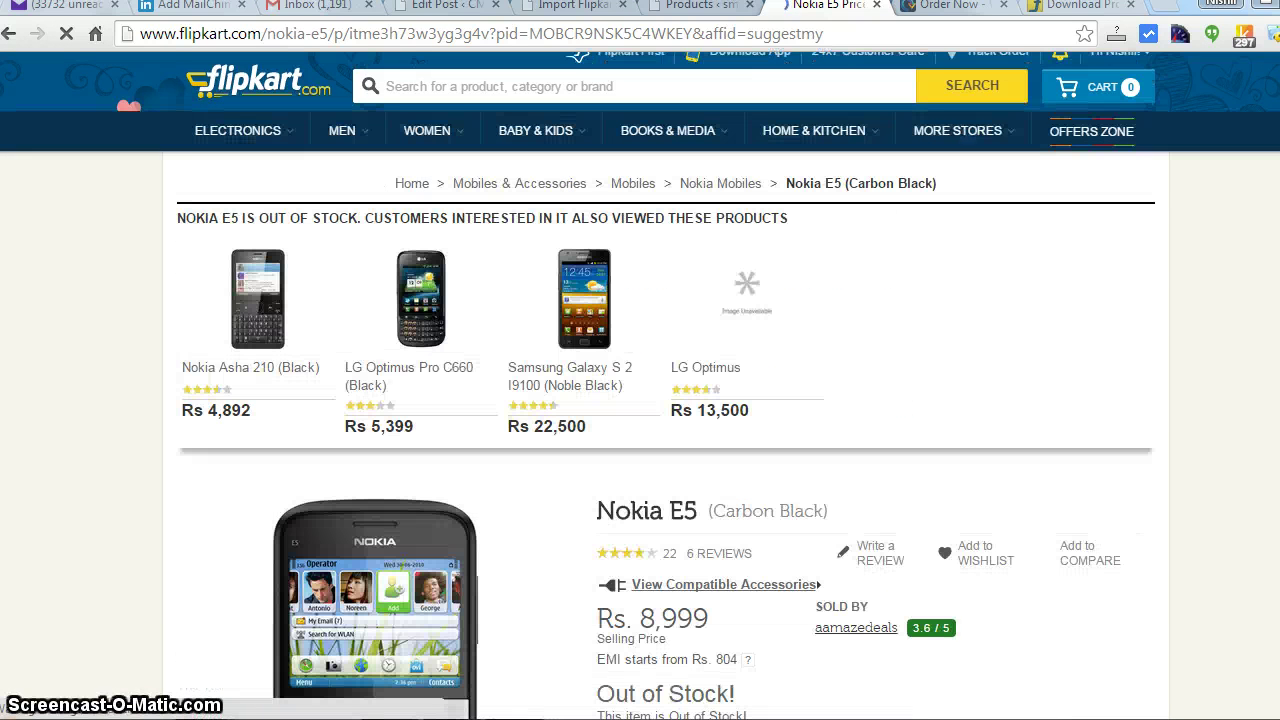